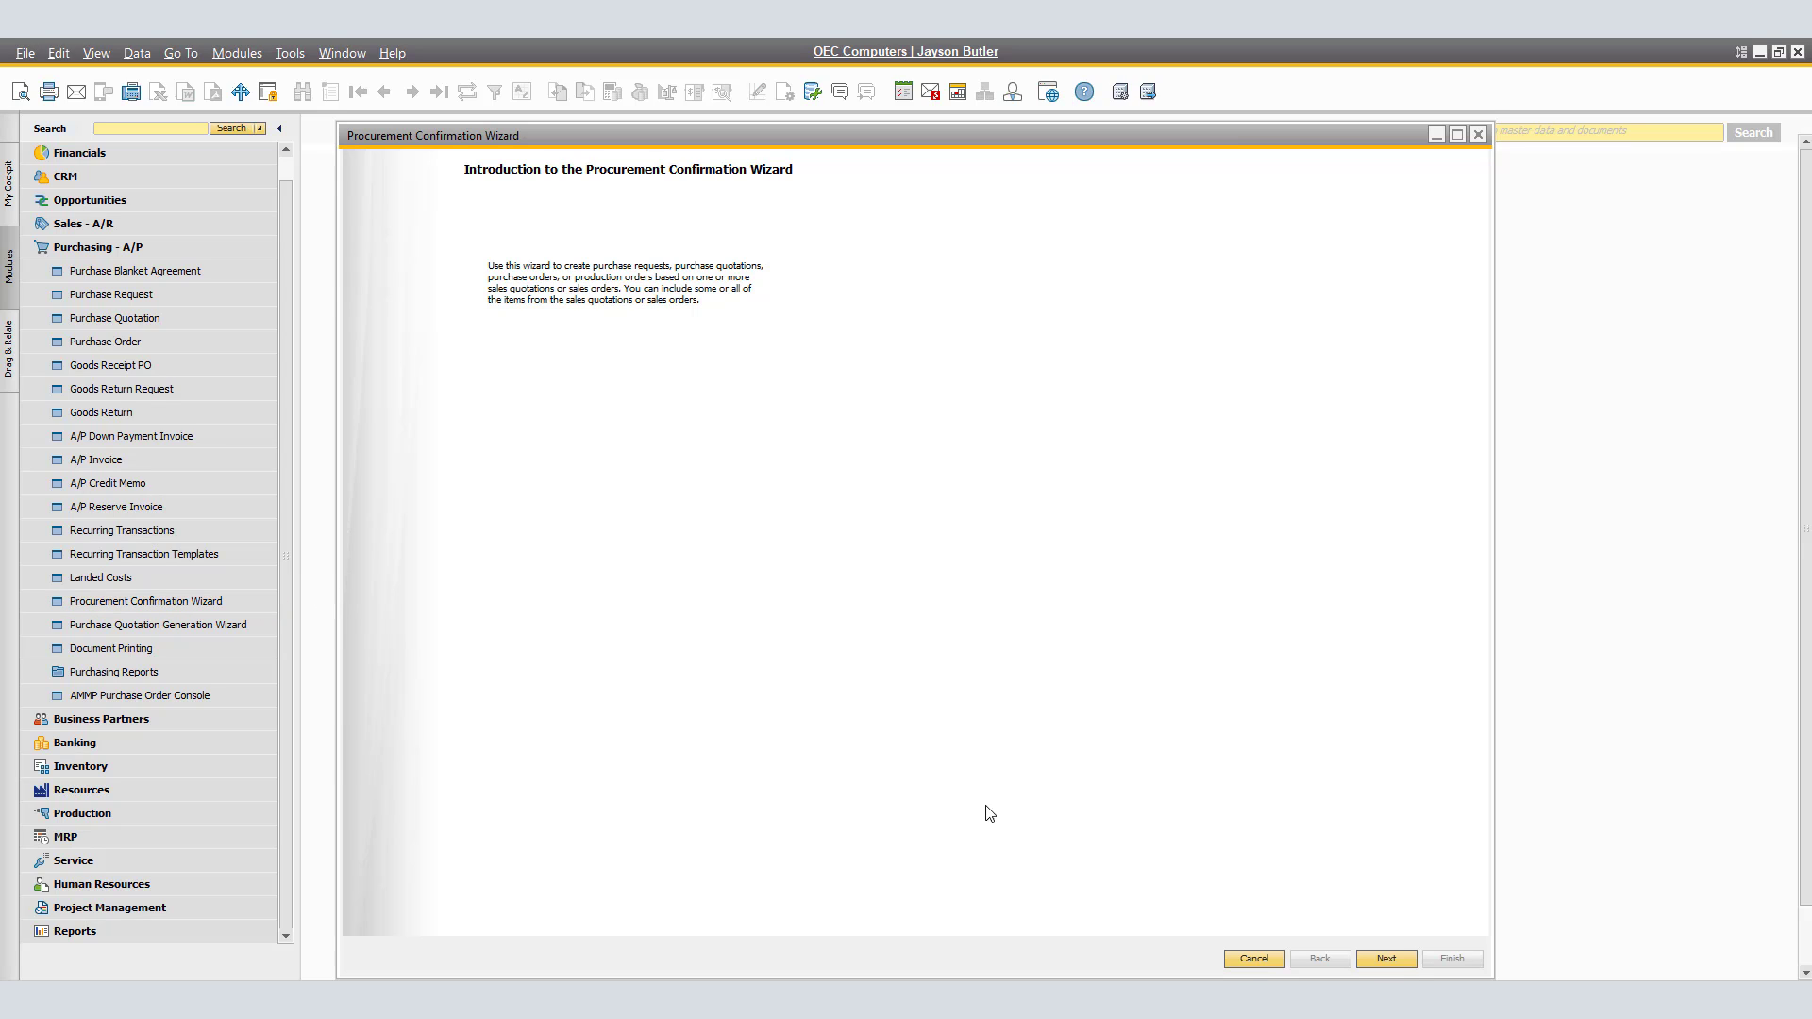
Step: Add all 12 business partners, Maxi-Teq through One Time Customer, using customer group All
{"action": "left_click", "coordinate": [1386, 959]}
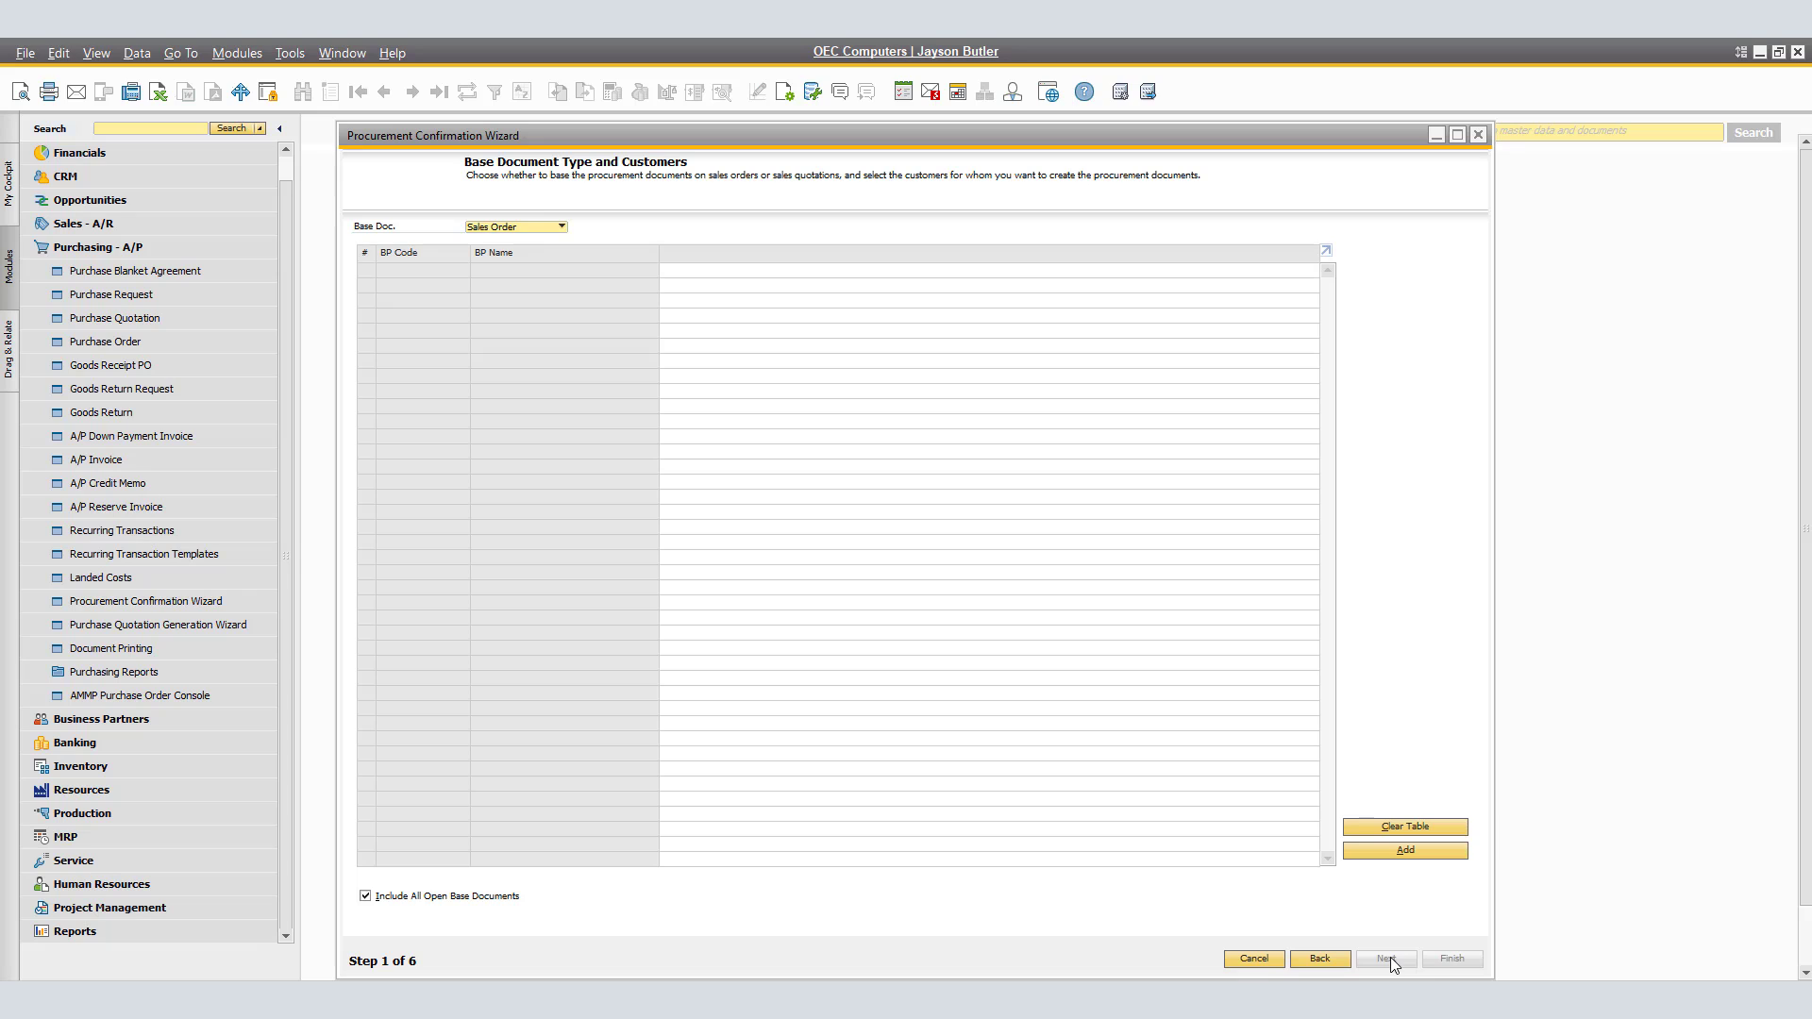
{"action": "left_click", "coordinate": [1414, 849]}
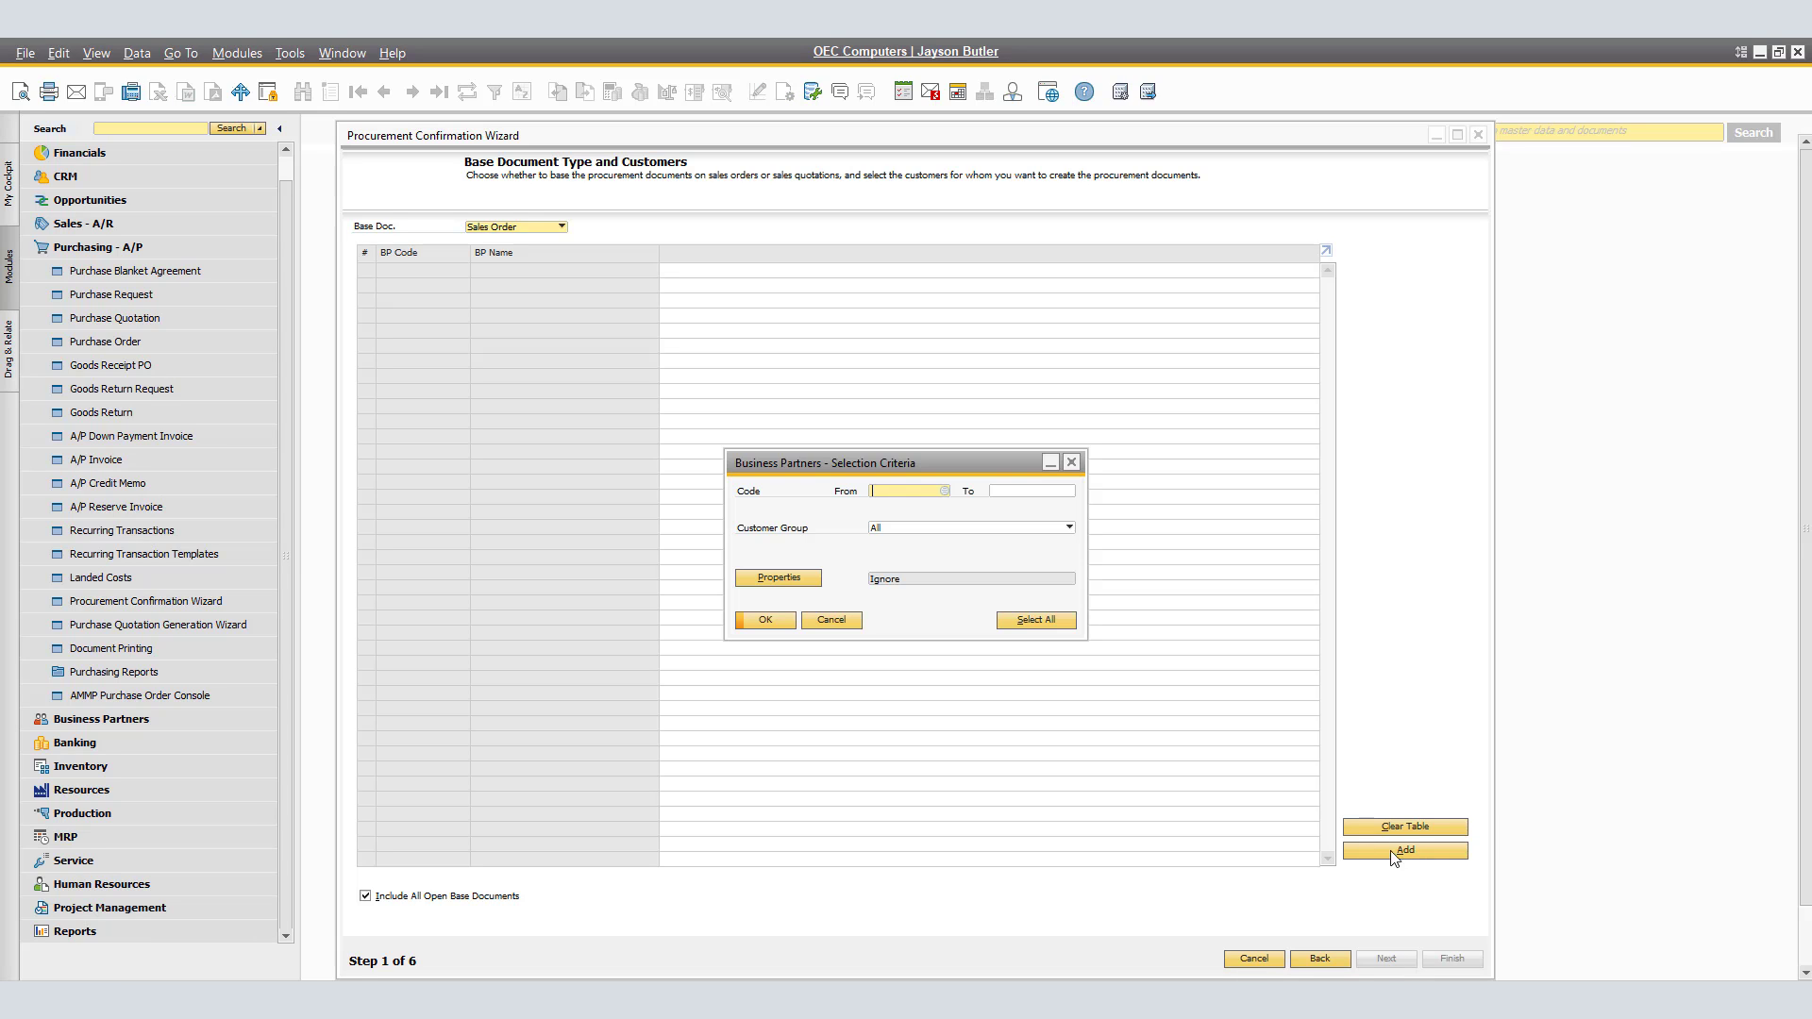
{"action": "left_click", "coordinate": [947, 491]}
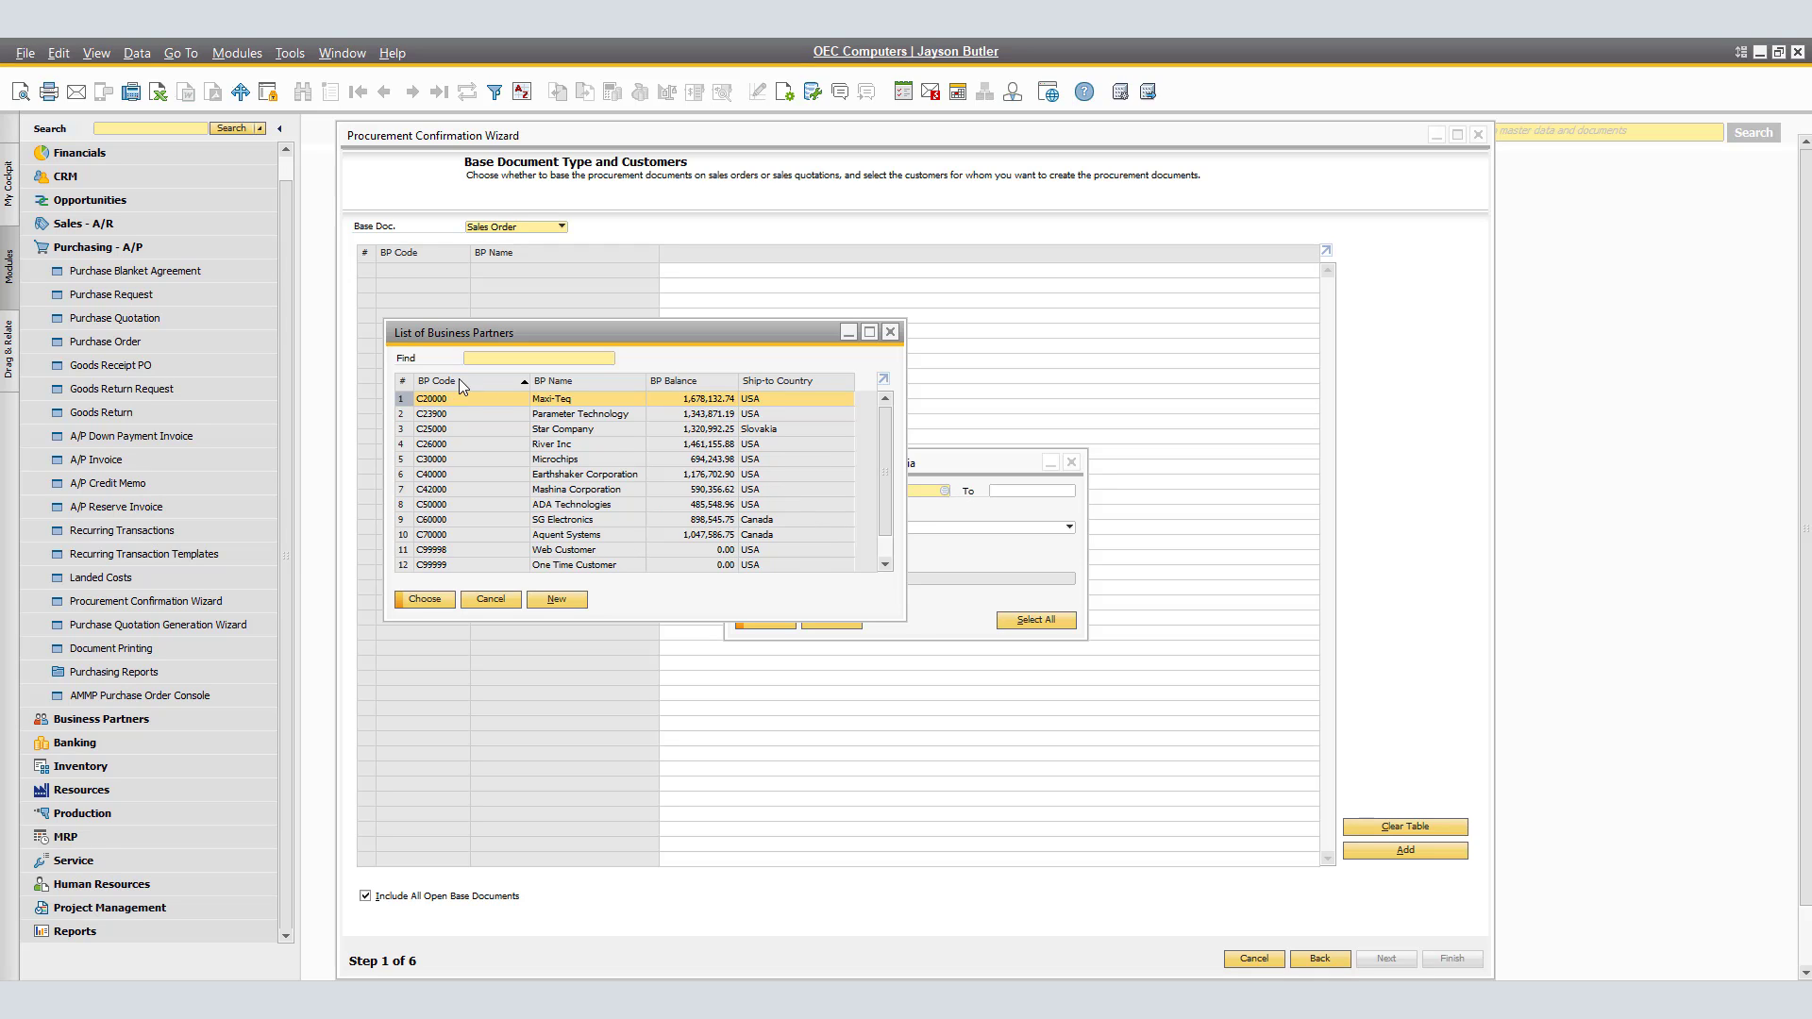
{"action": "left_click", "coordinate": [489, 598]}
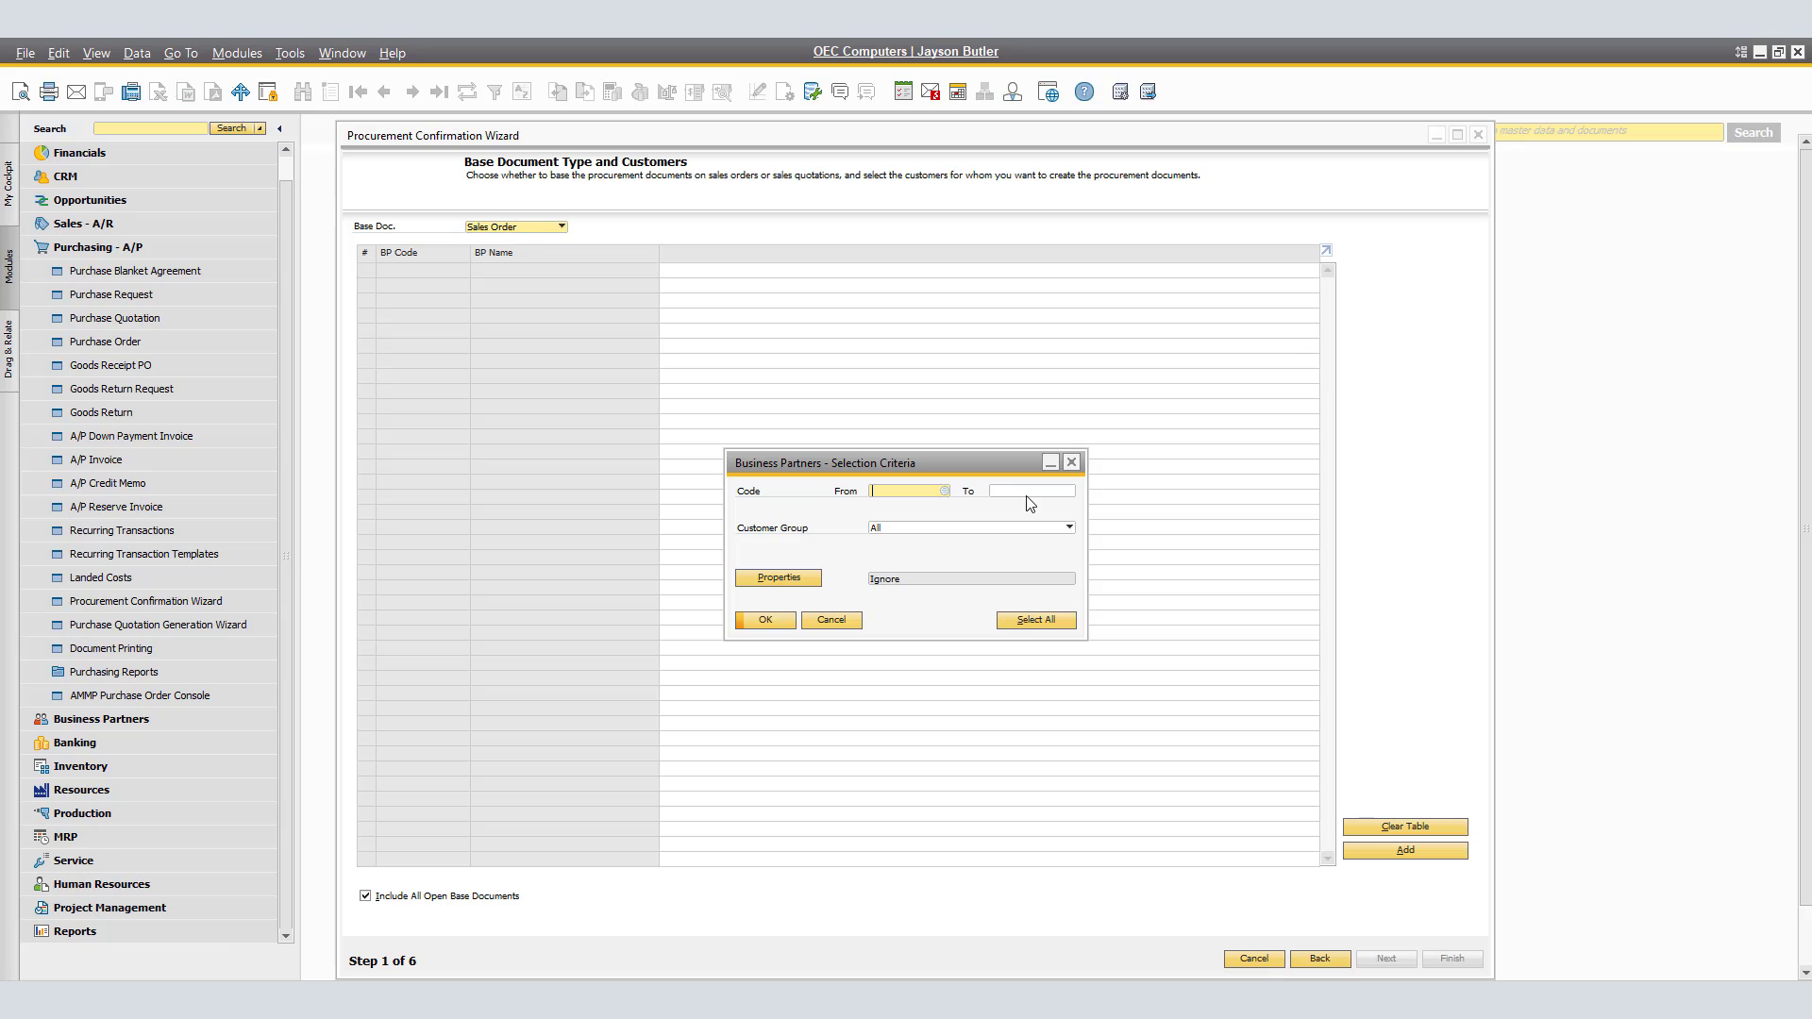
{"action": "left_click", "coordinate": [1008, 529]}
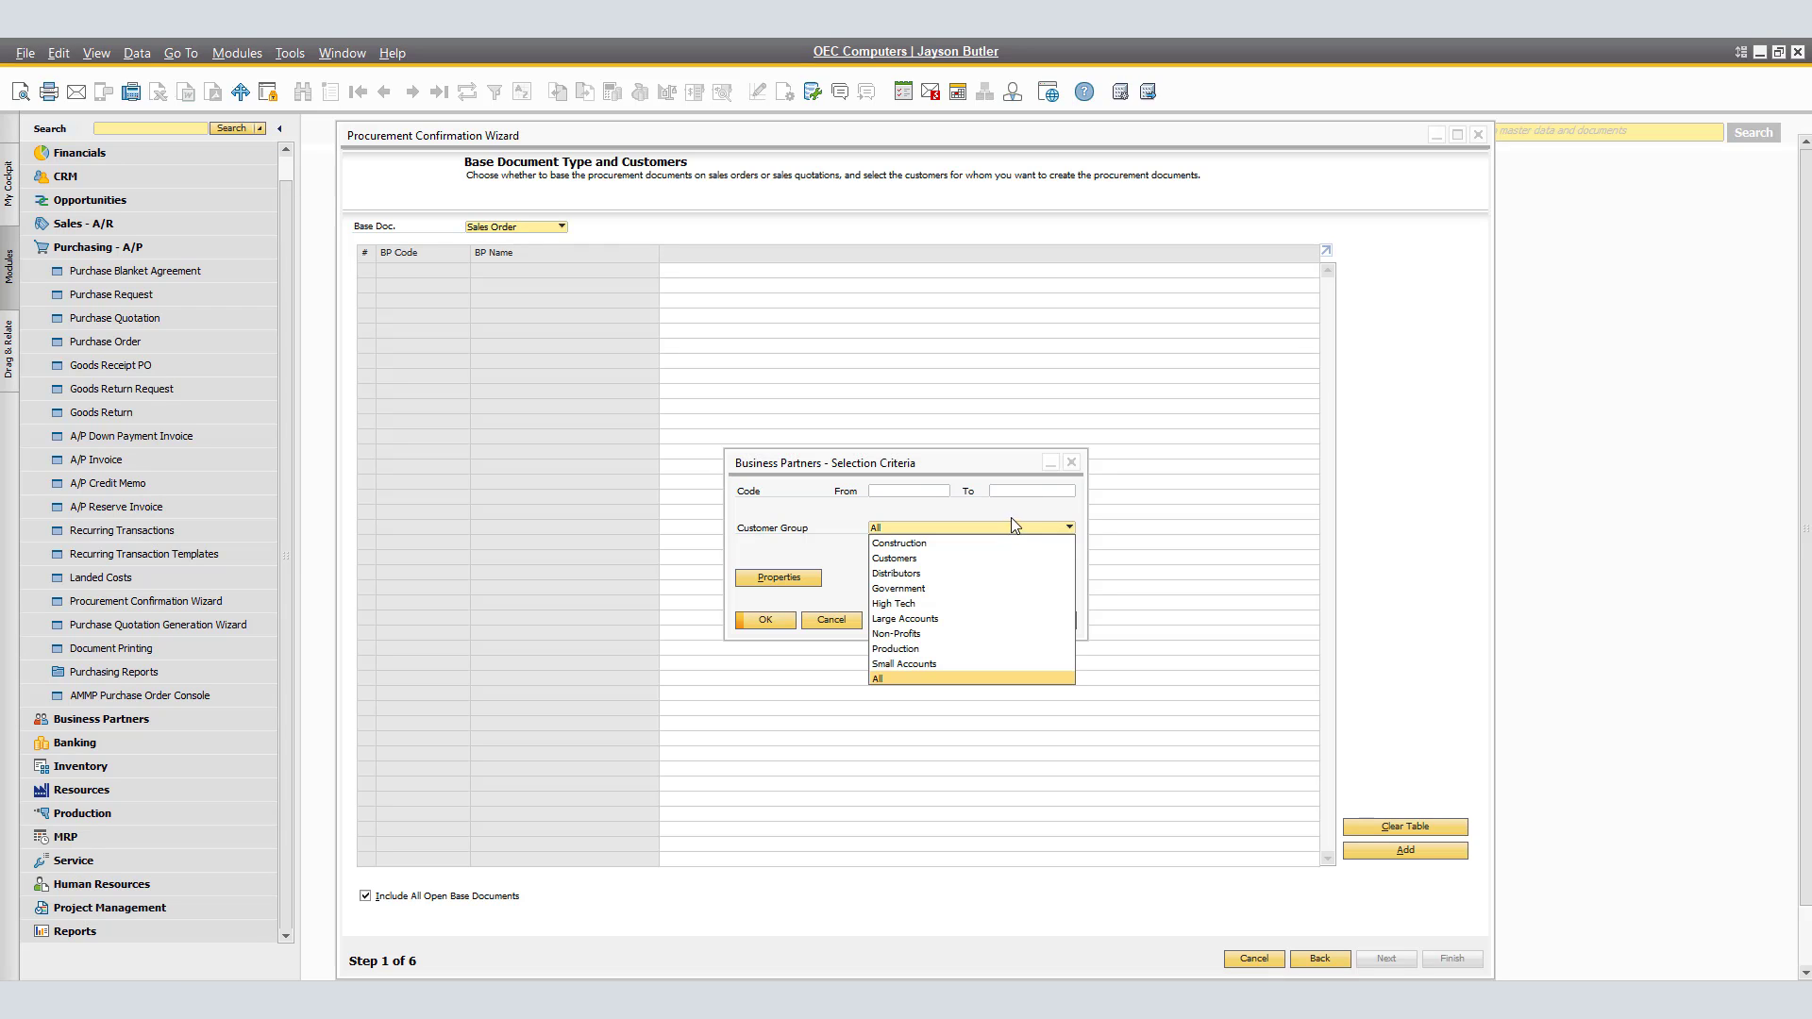
{"action": "left_click", "coordinate": [1012, 527]}
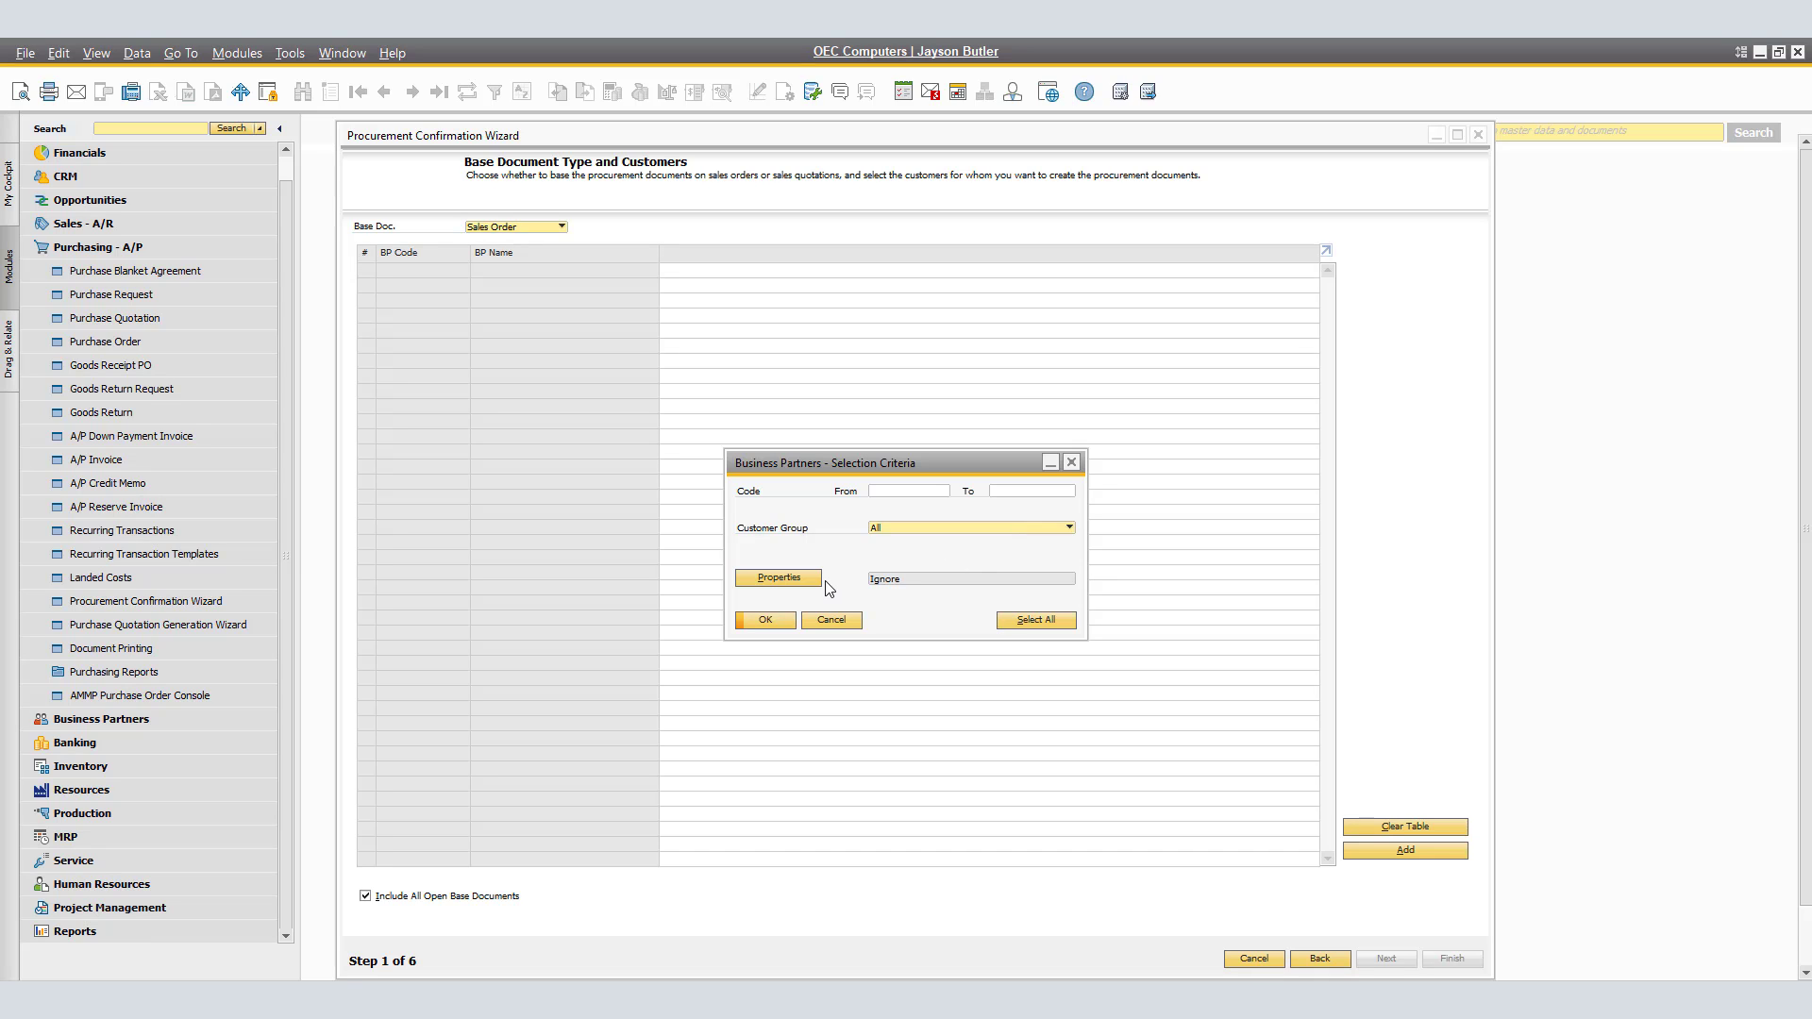
{"action": "left_click", "coordinate": [967, 529]}
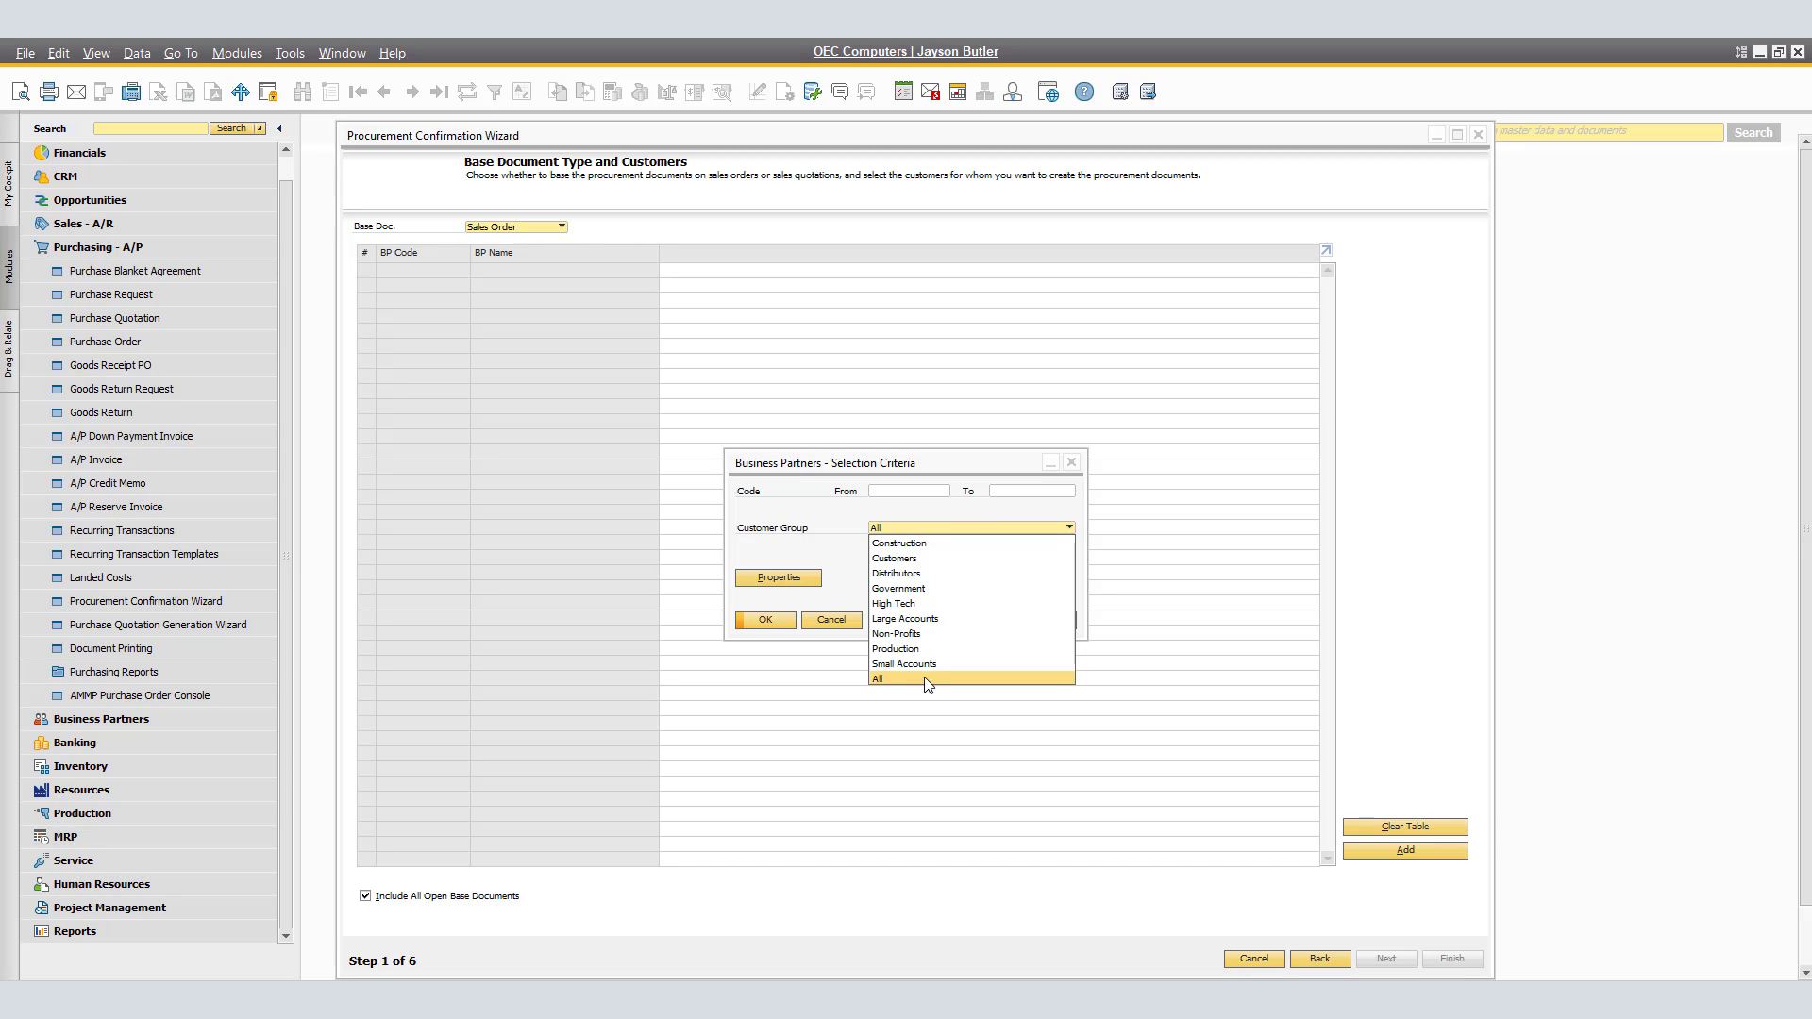
{"action": "left_click", "coordinate": [928, 680]}
{"action": "left_click", "coordinate": [764, 621]}
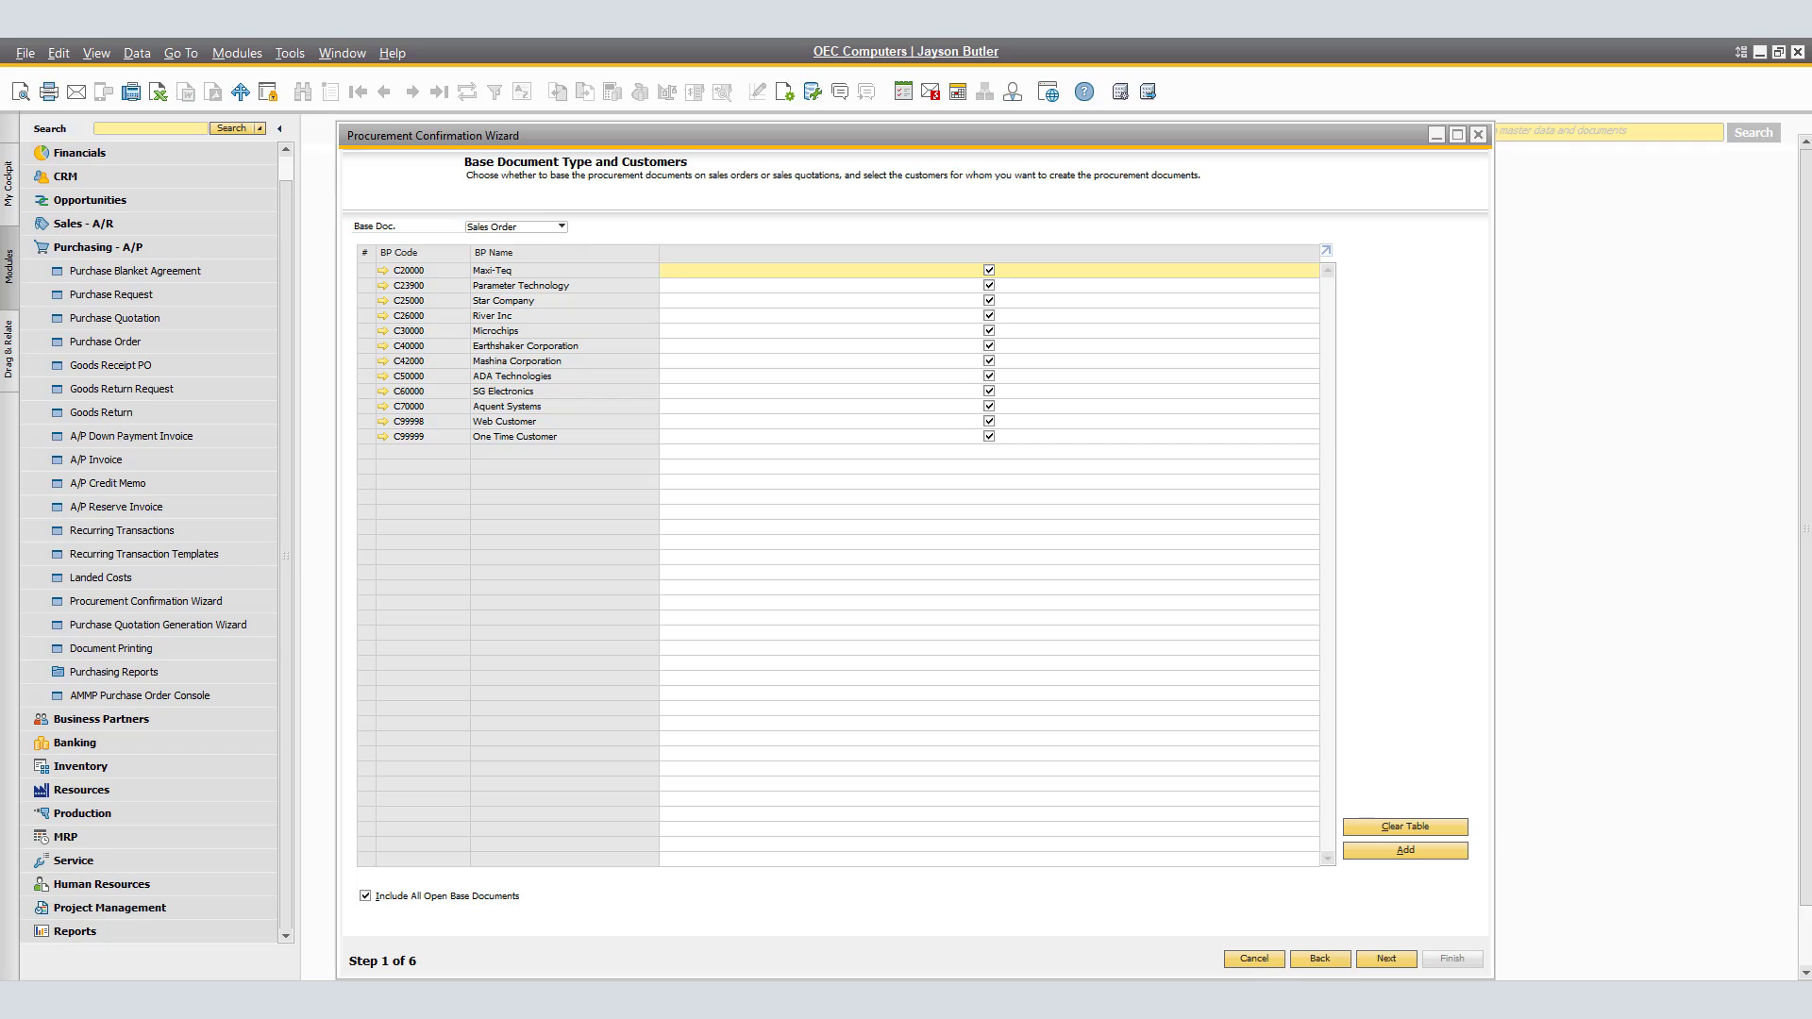
Step: Select sales orders 1 to 10, starting with 1069 for Microchips, and advance past their line items
{"action": "left_click", "coordinate": [1371, 961]}
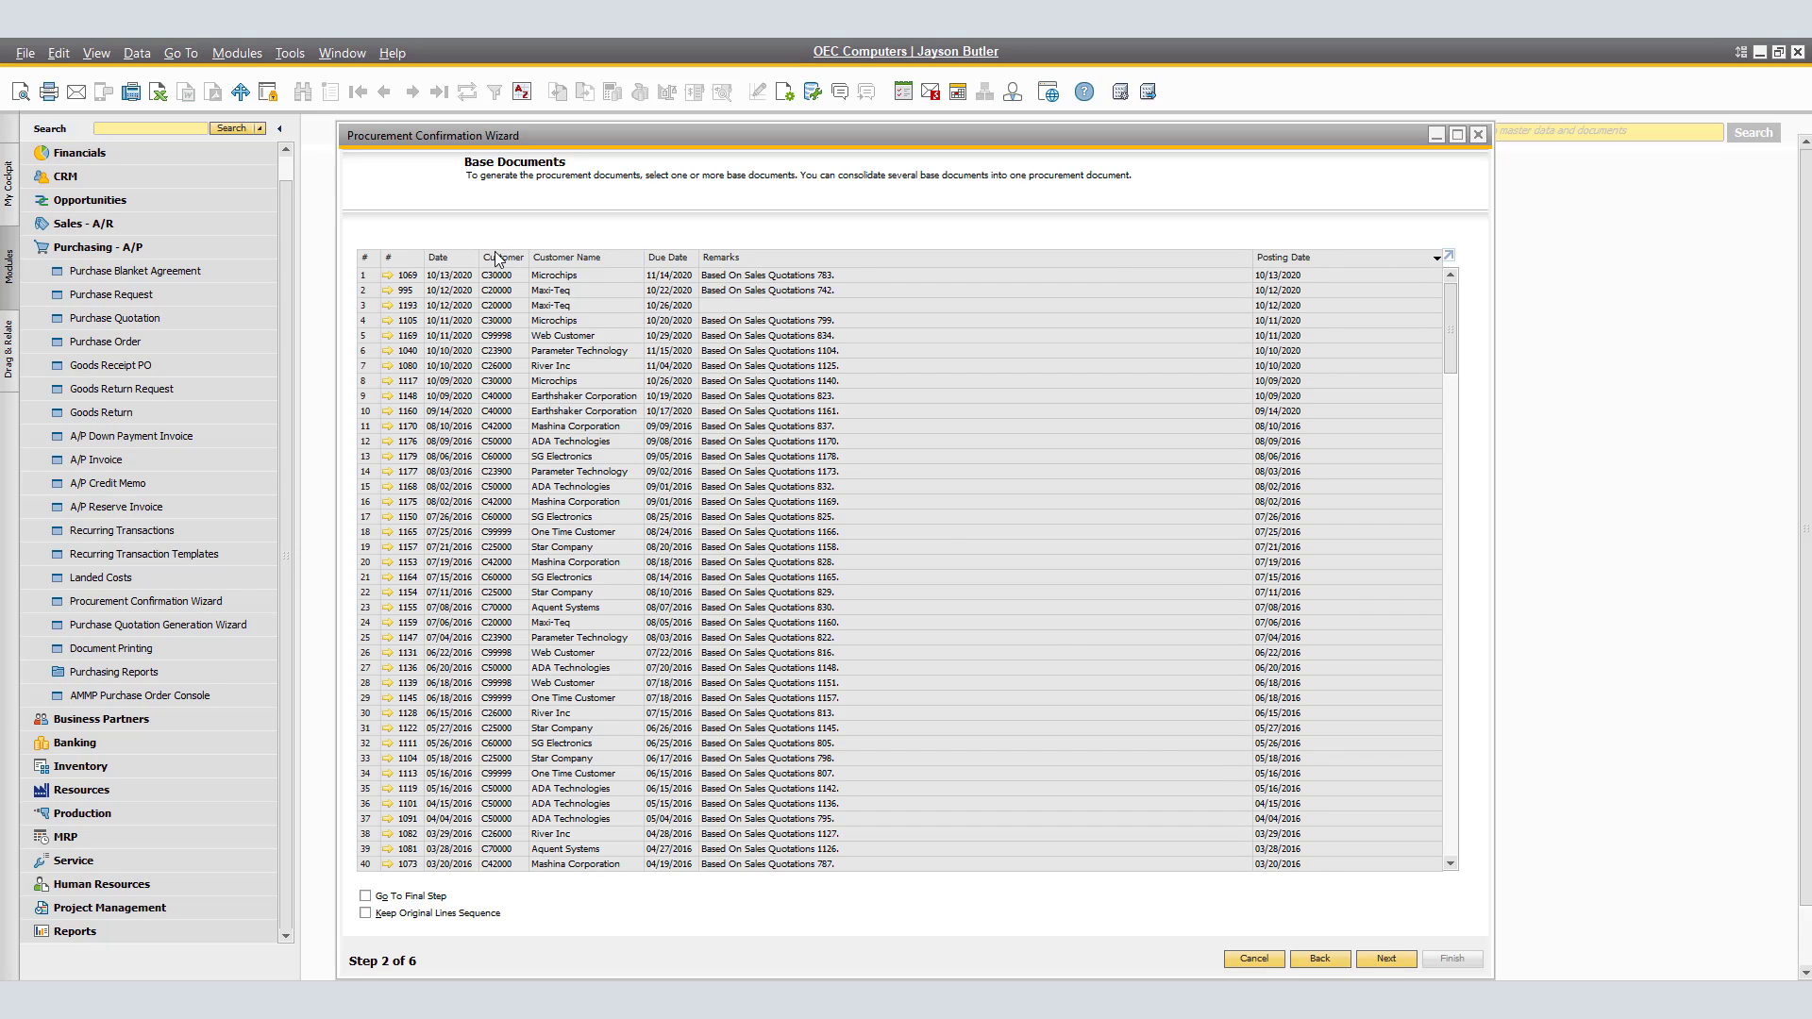
{"action": "left_click", "coordinate": [373, 276]}
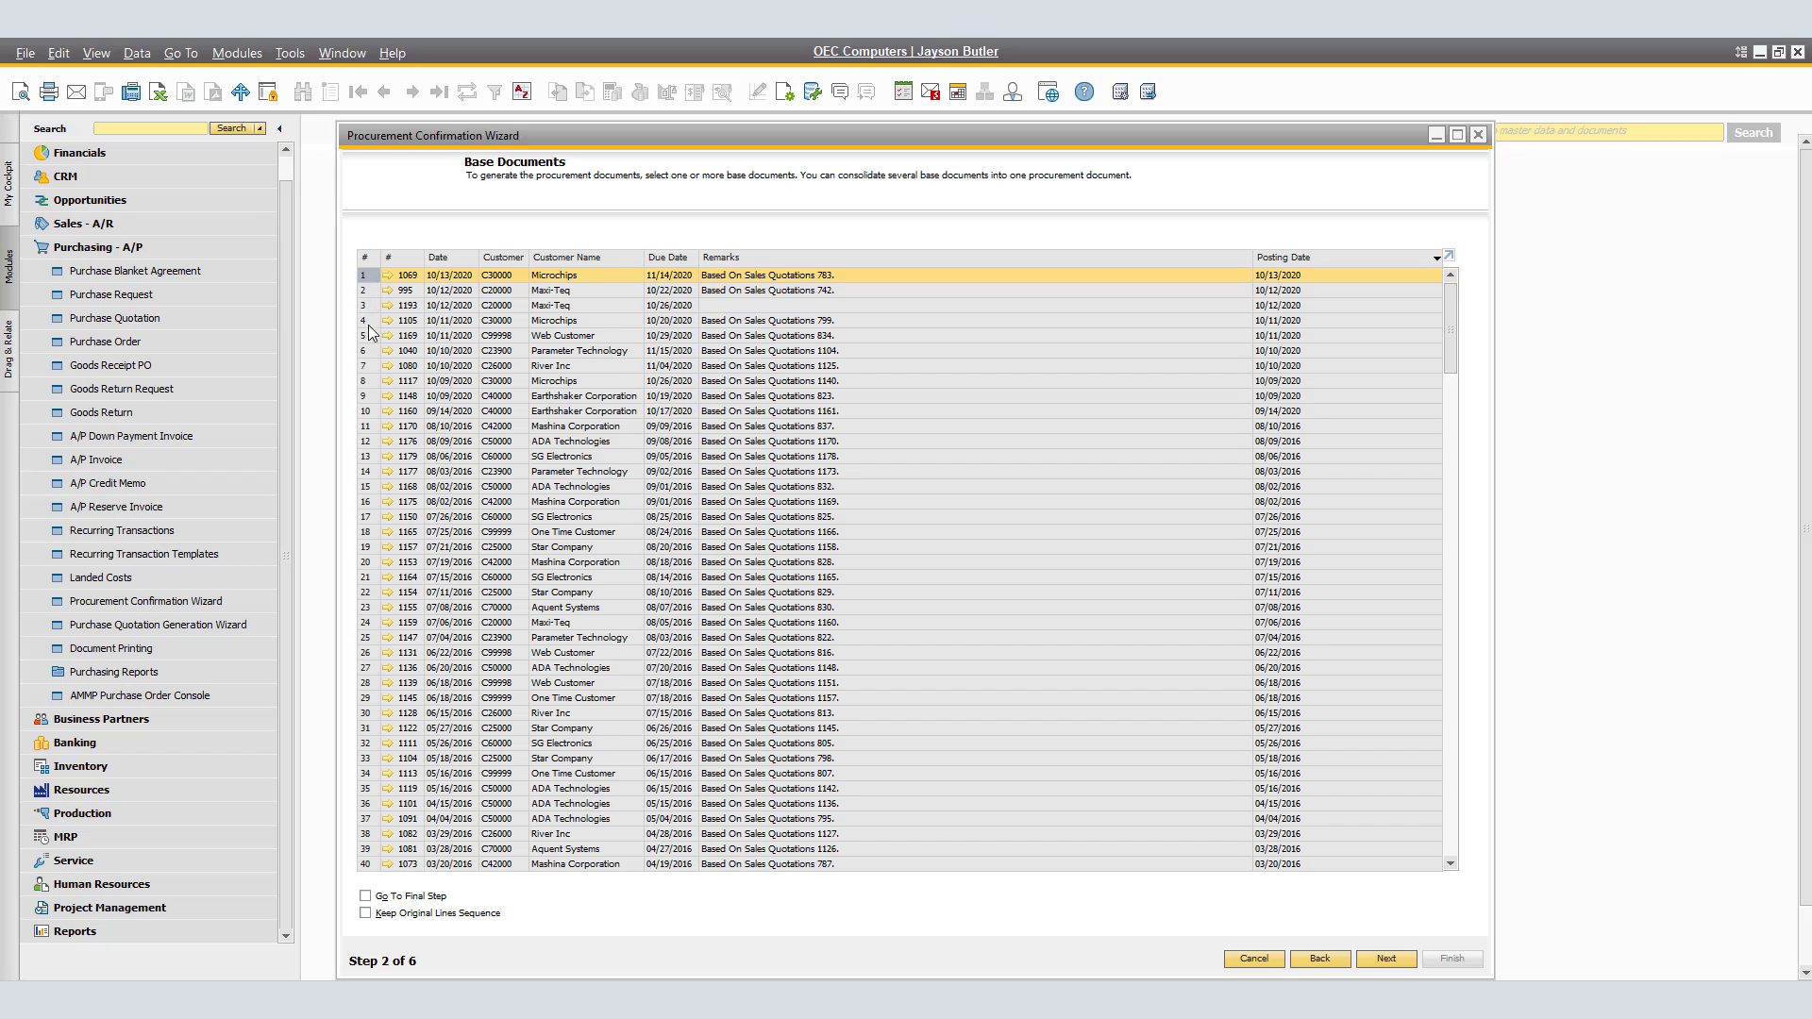
{"action": "left_click", "coordinate": [367, 412], "text": "shift"}
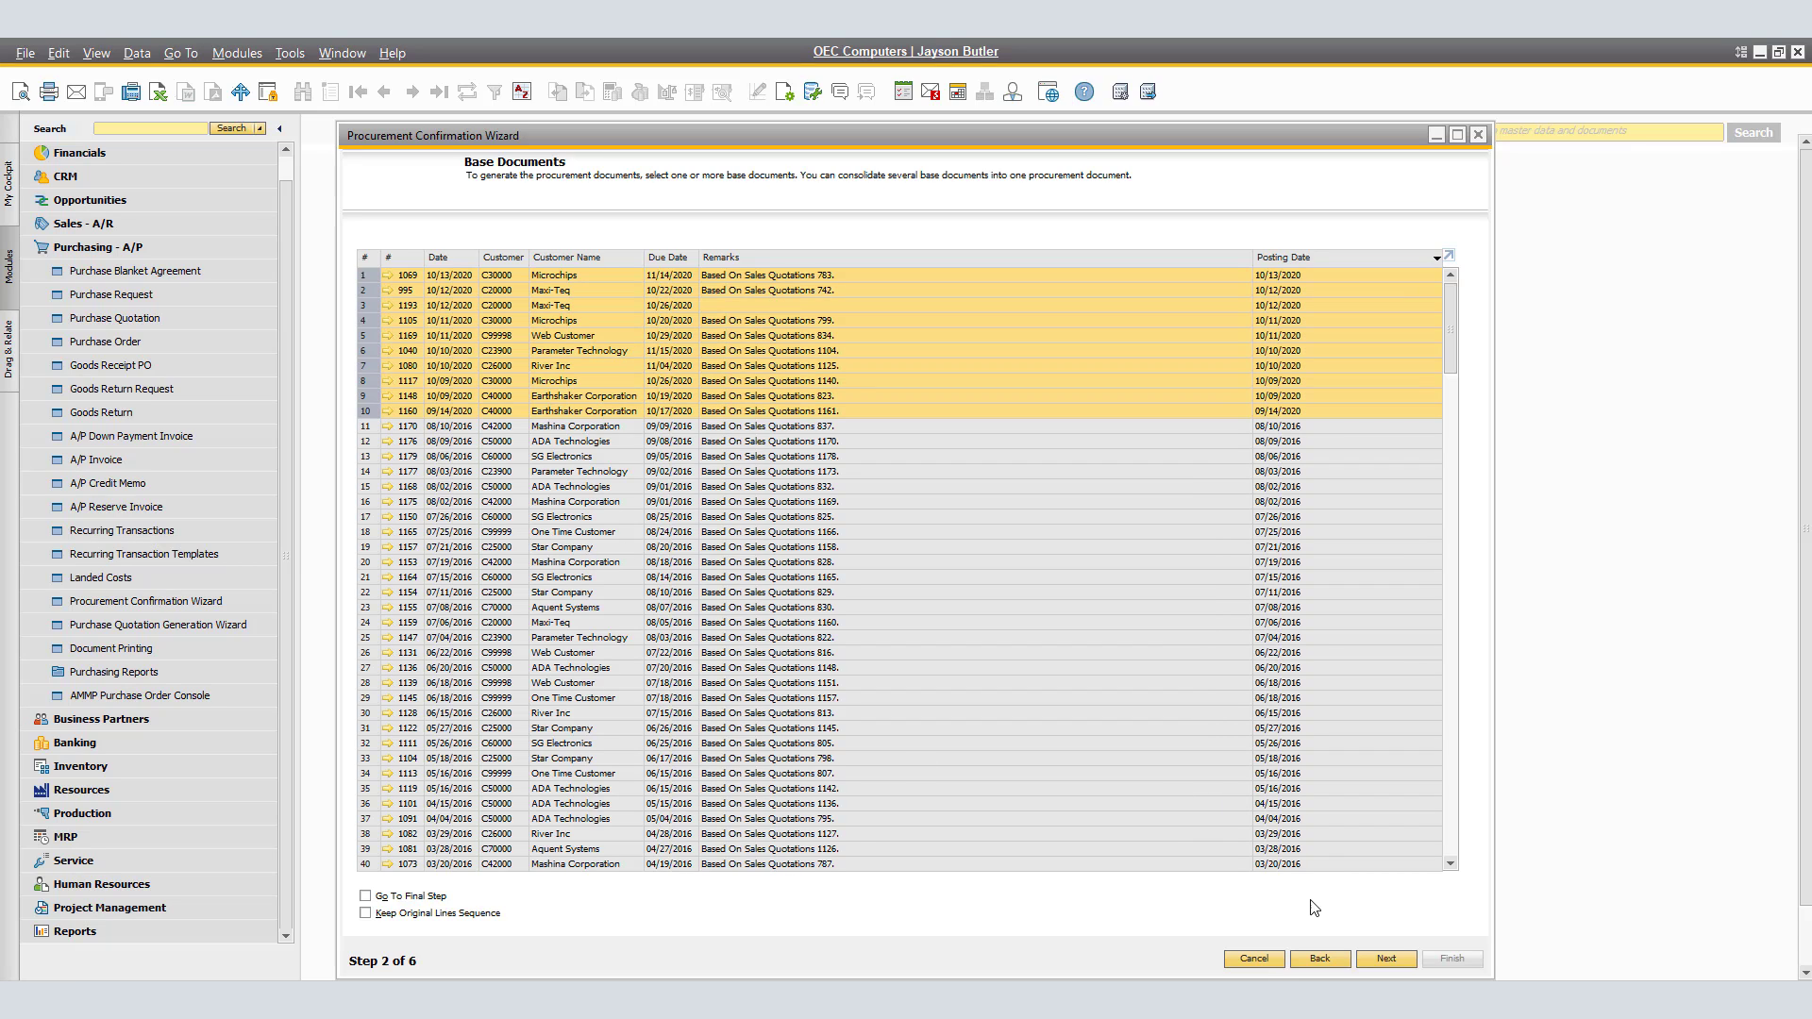
{"action": "left_click", "coordinate": [1383, 959]}
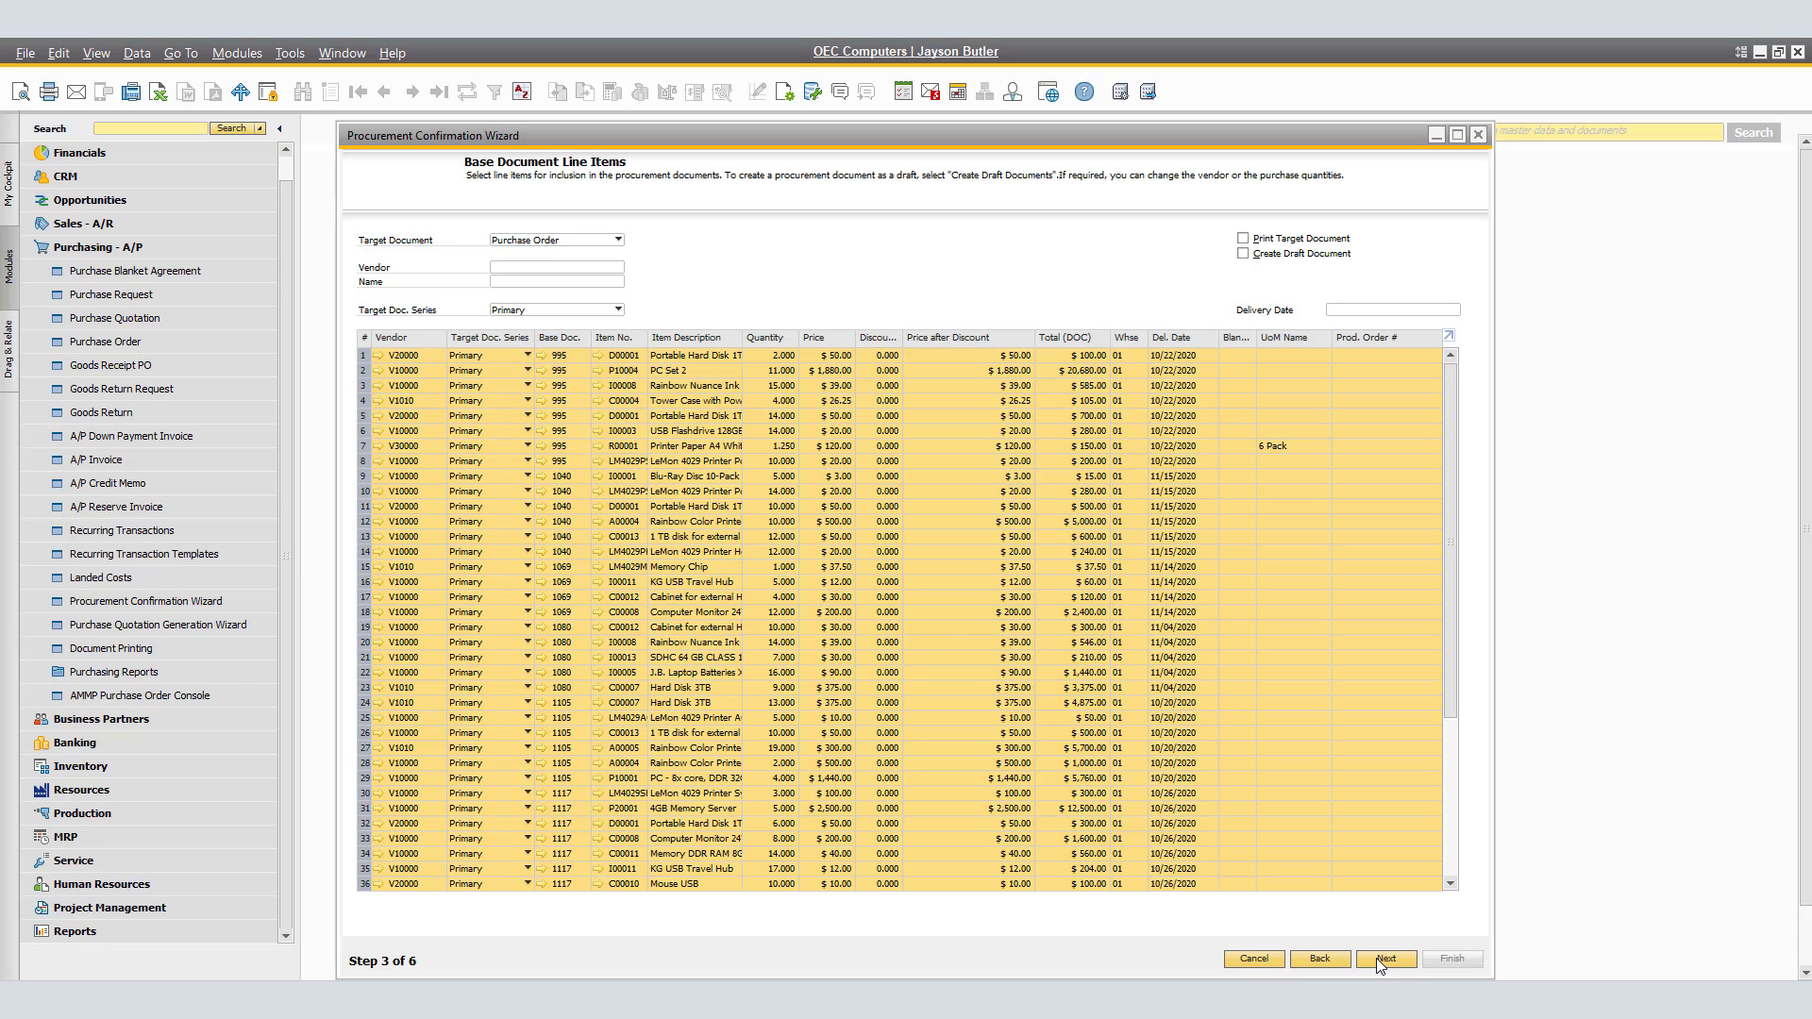
{"action": "left_click", "coordinate": [1381, 960]}
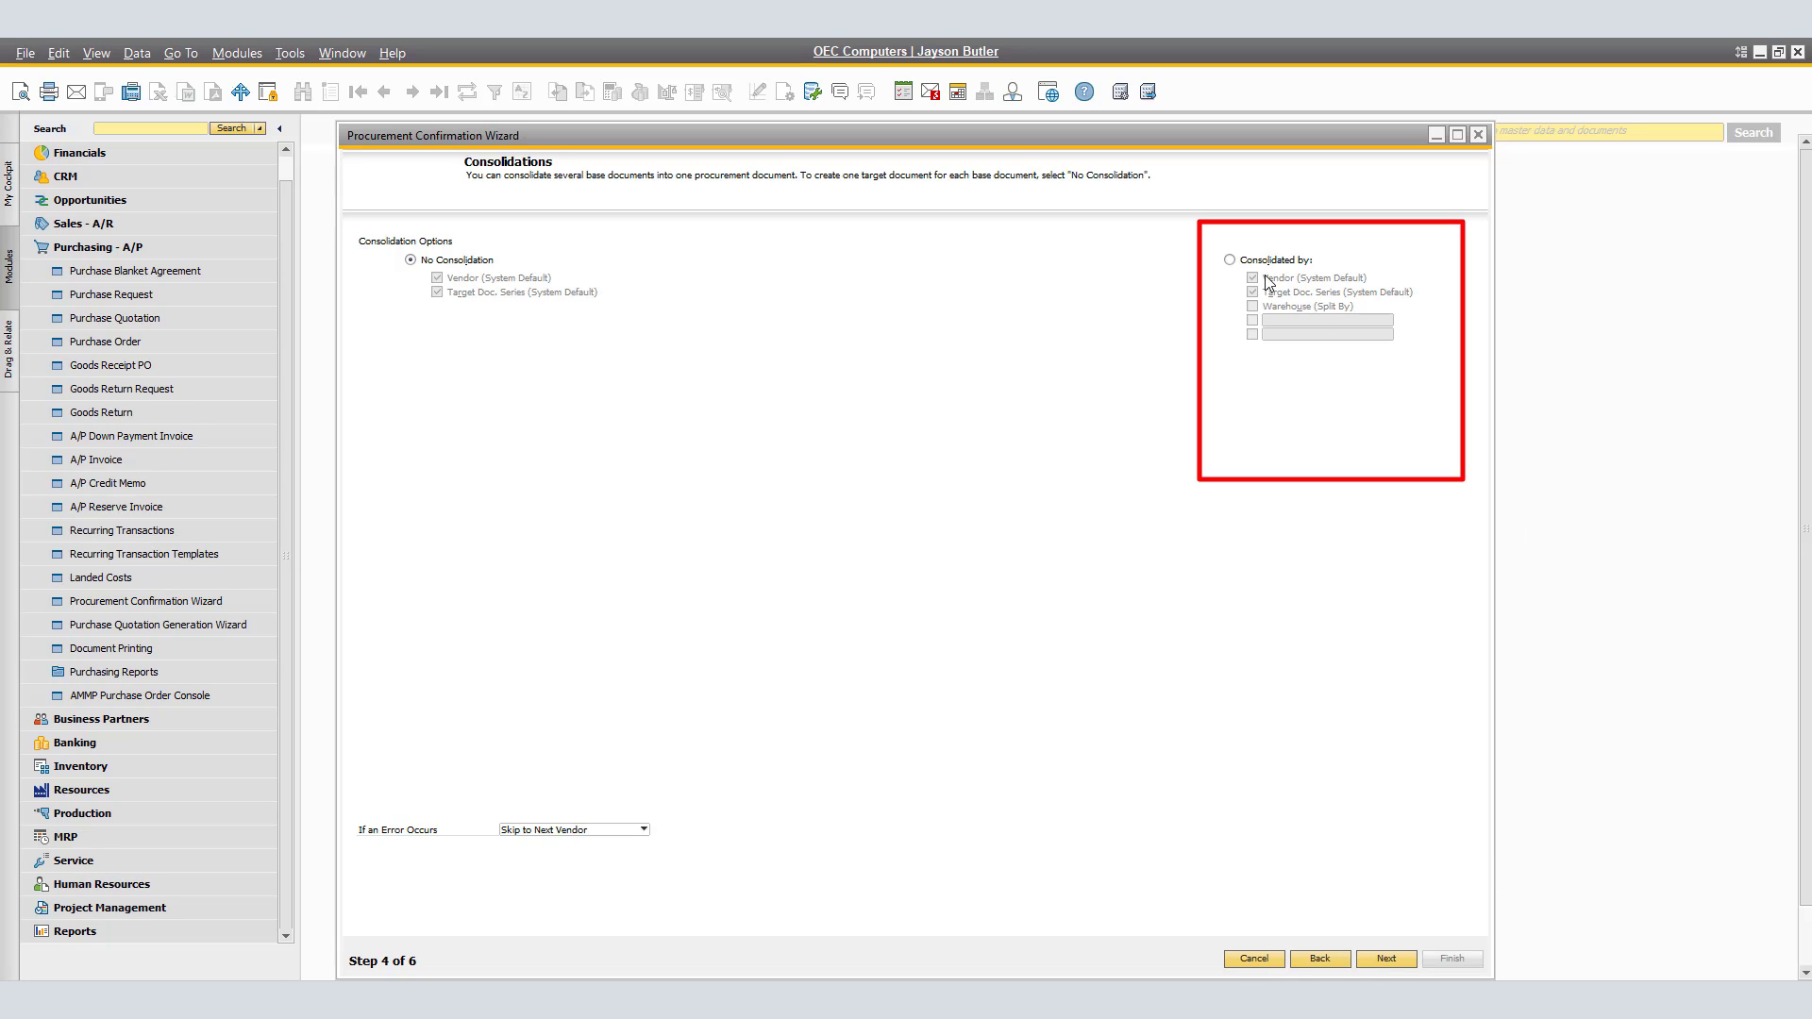
Step: Choose Consolidated by and keep Skip to Next Vendor as the error handling
{"action": "left_click", "coordinate": [1231, 261]}
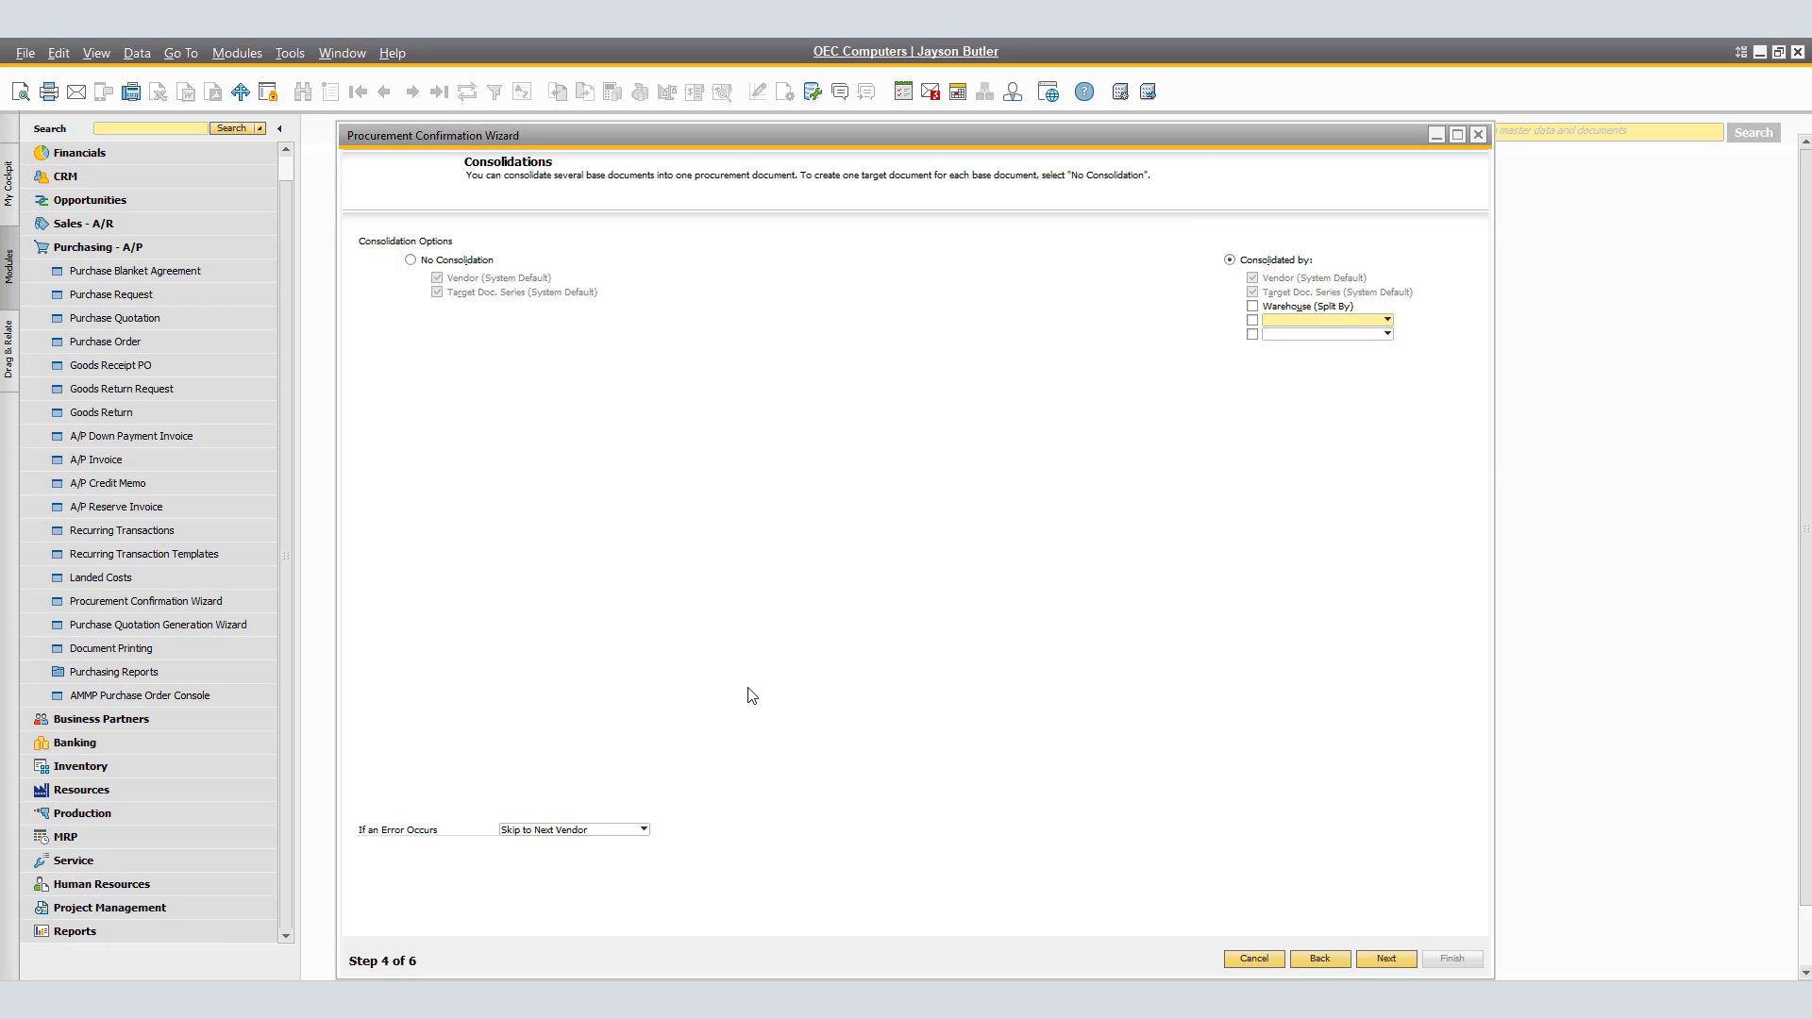
{"action": "left_click", "coordinate": [642, 831]}
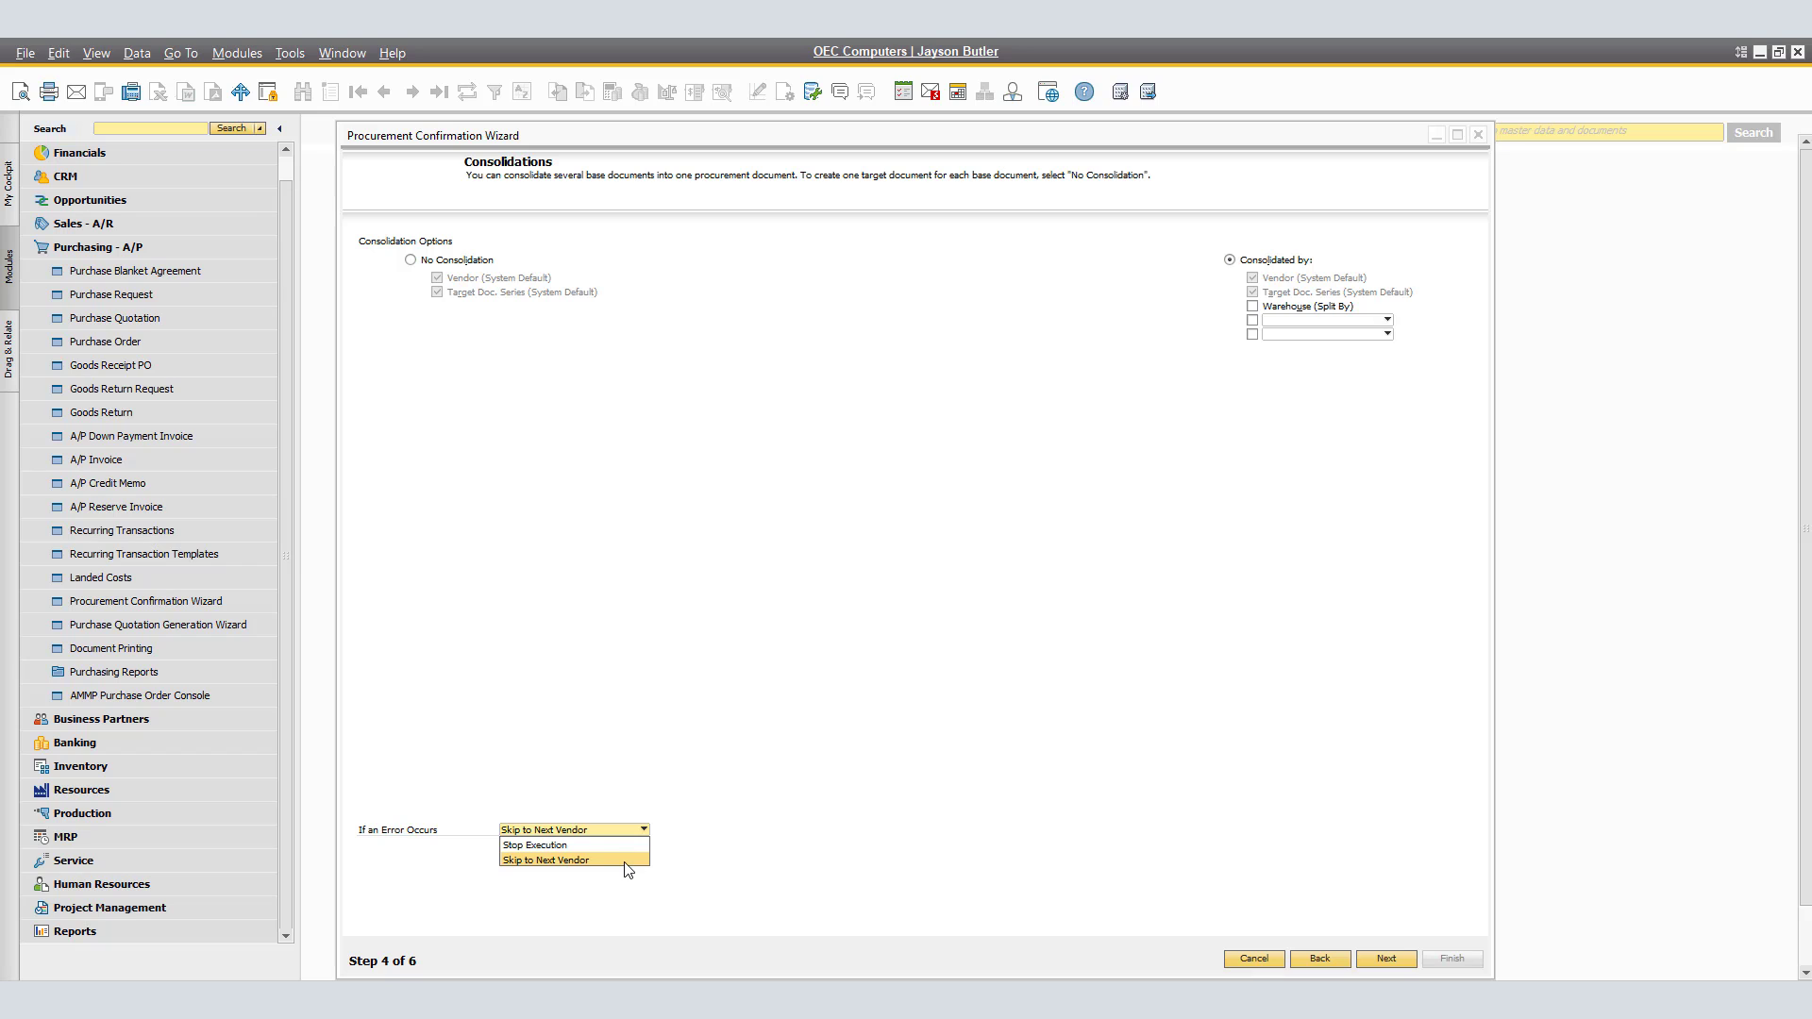
{"action": "left_click", "coordinate": [627, 861]}
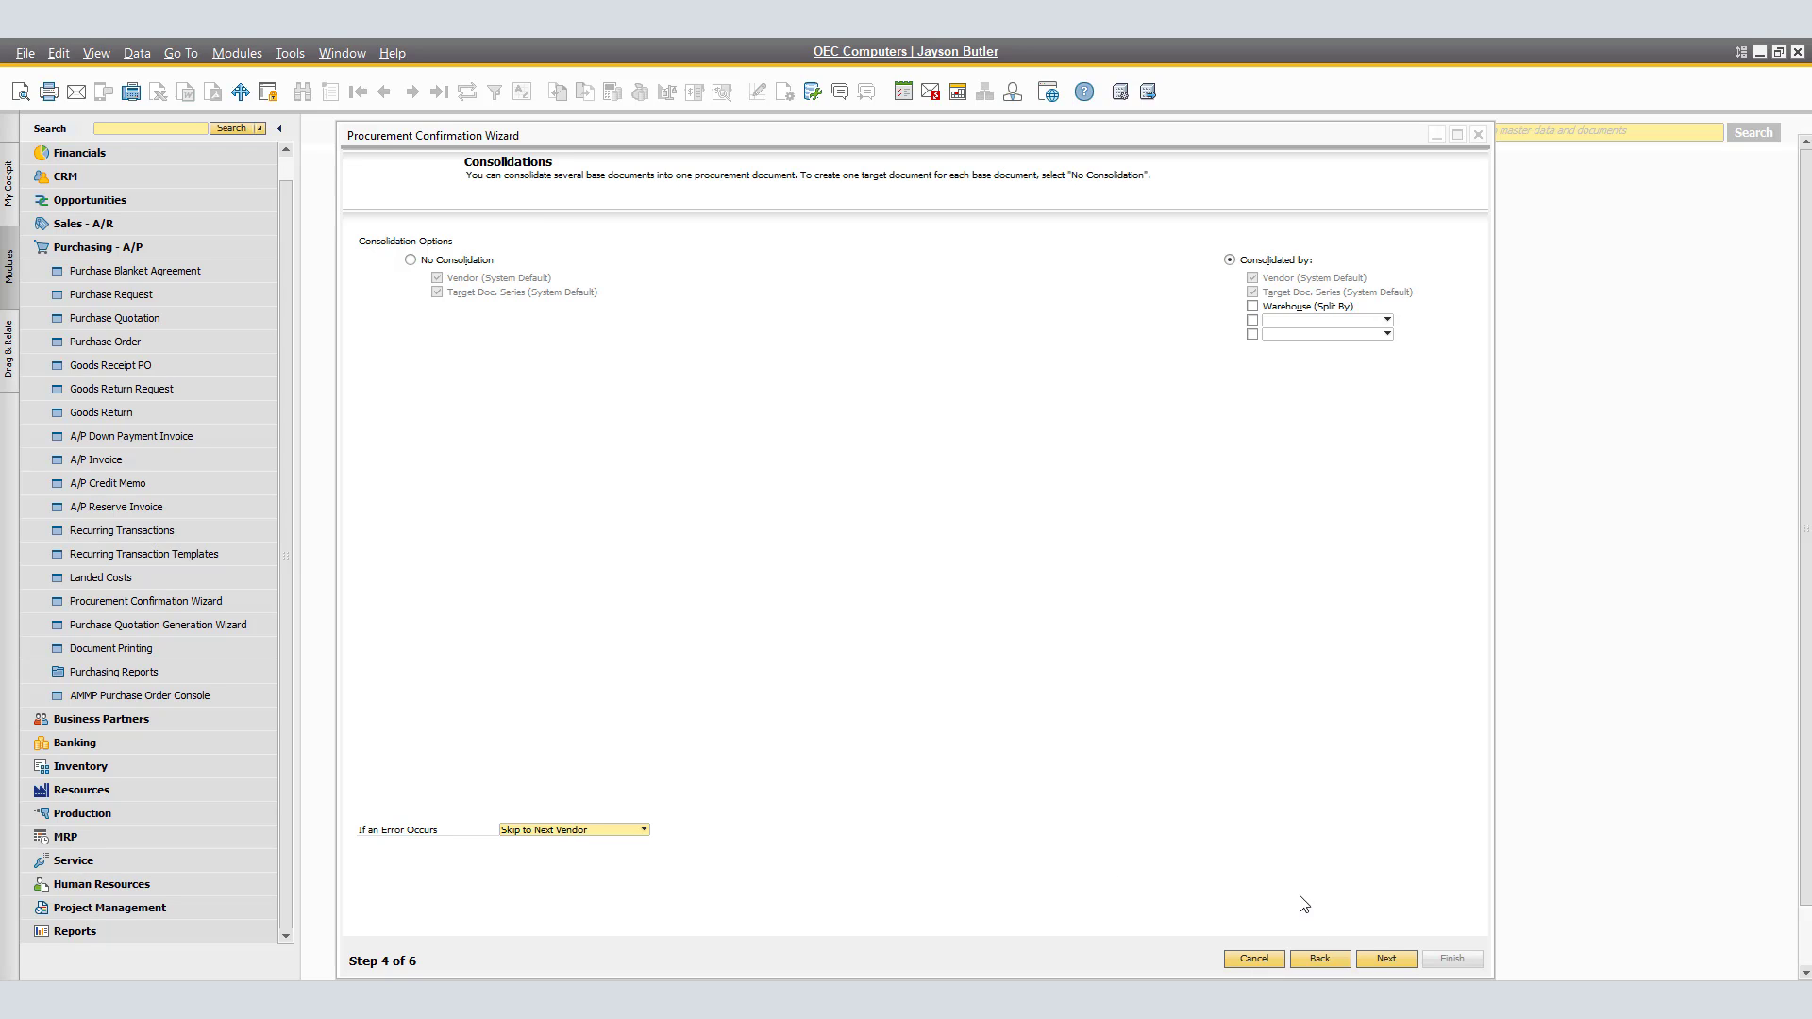
Step: Review the preview grid and create procurement documents 1284 to 1287 for four vendors
{"action": "left_click", "coordinate": [1382, 960]}
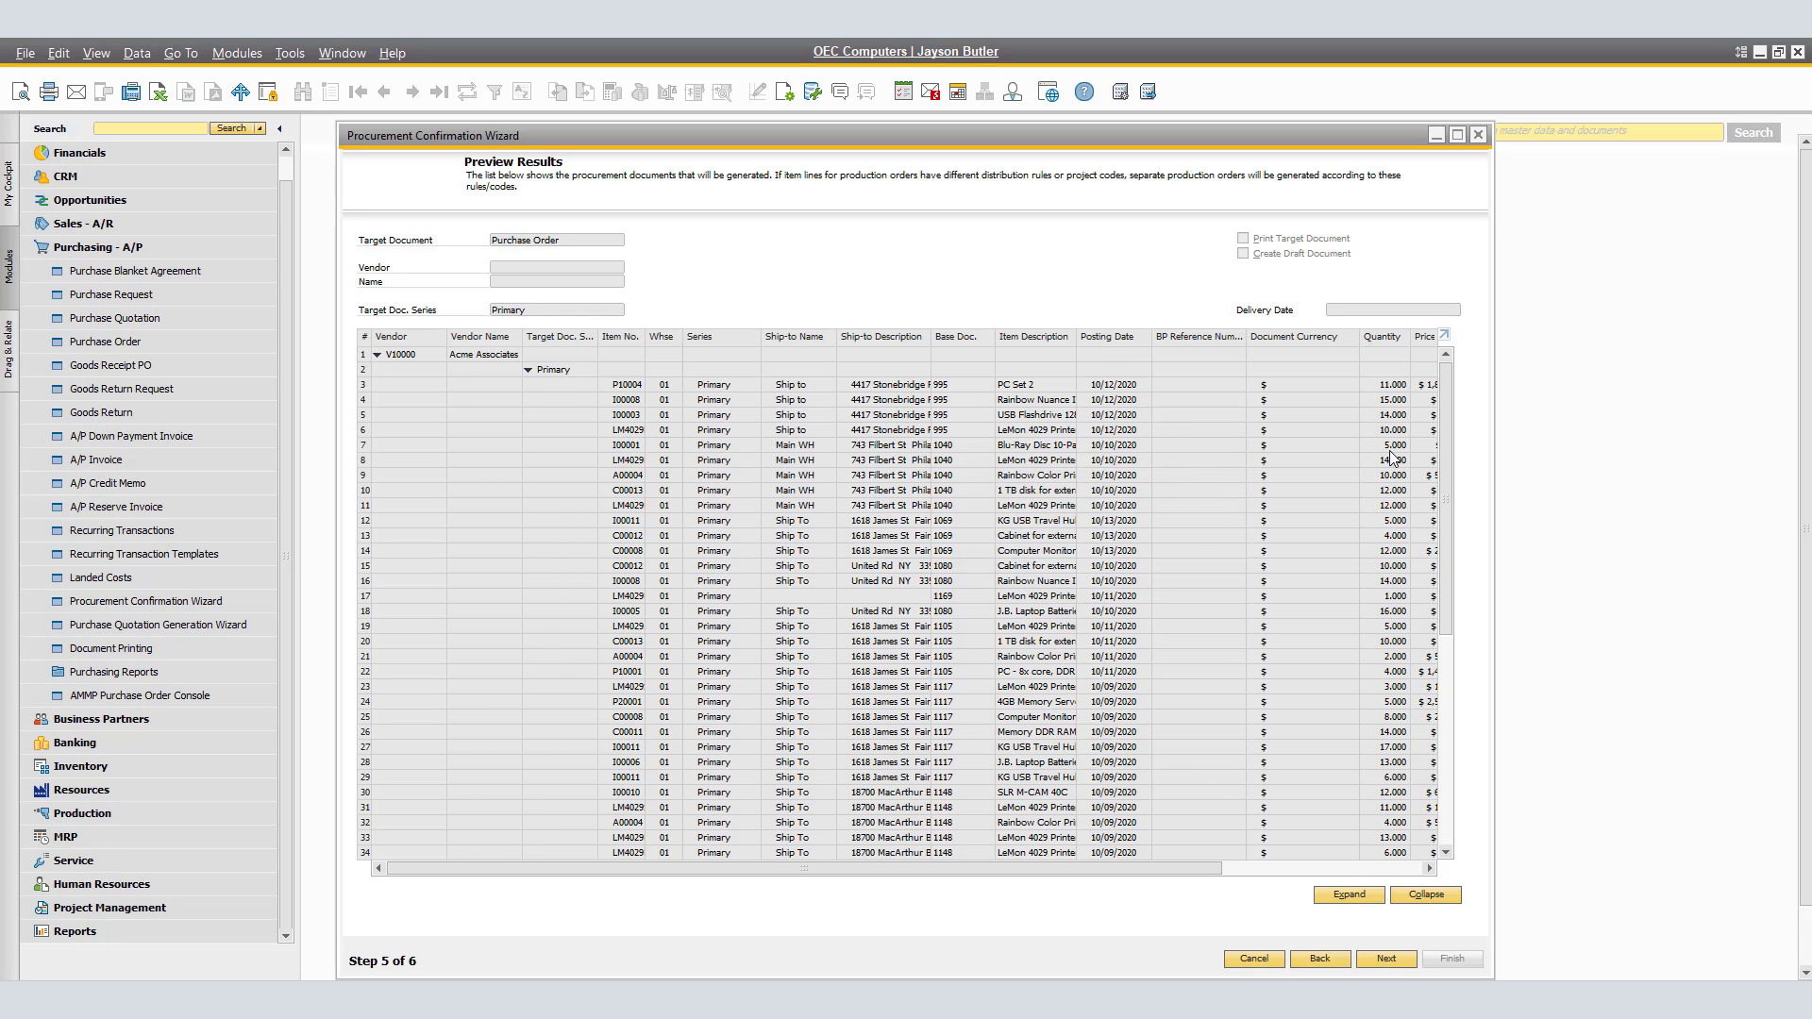
{"action": "left_click_drag", "start_coordinate": [1448, 438], "coordinate": [1434, 685]}
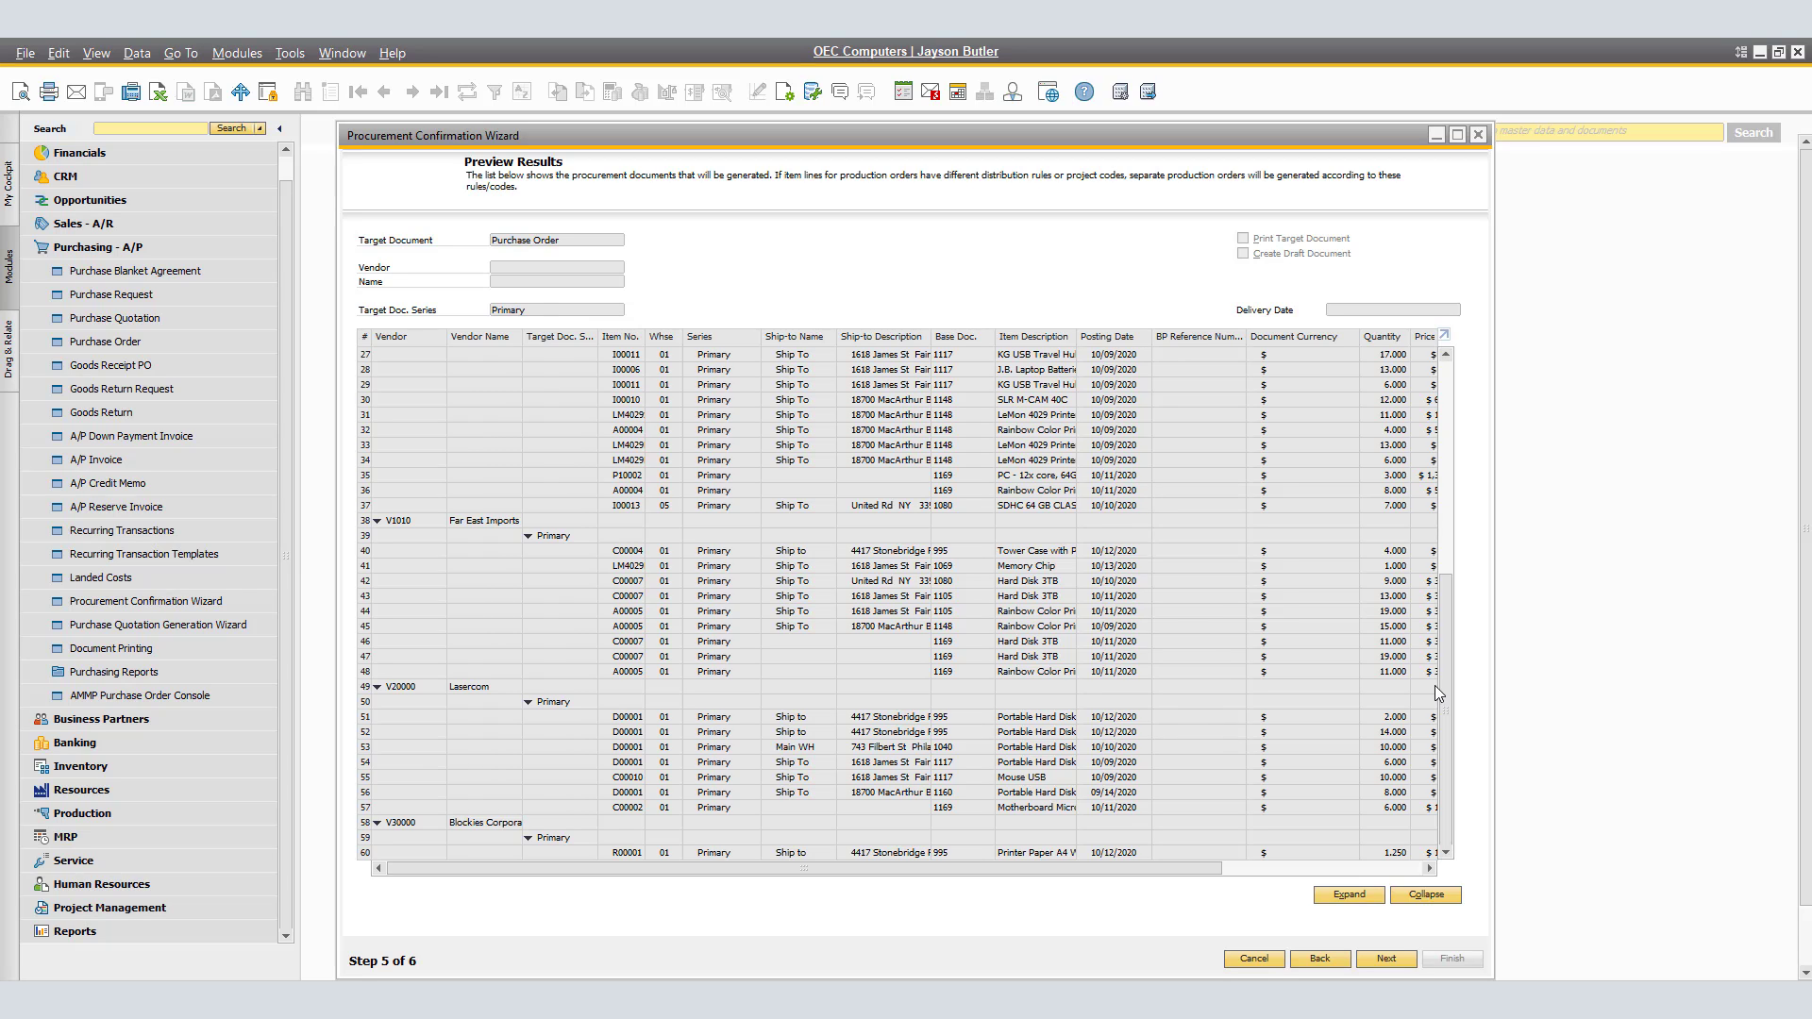
{"action": "left_click", "coordinate": [1385, 960]}
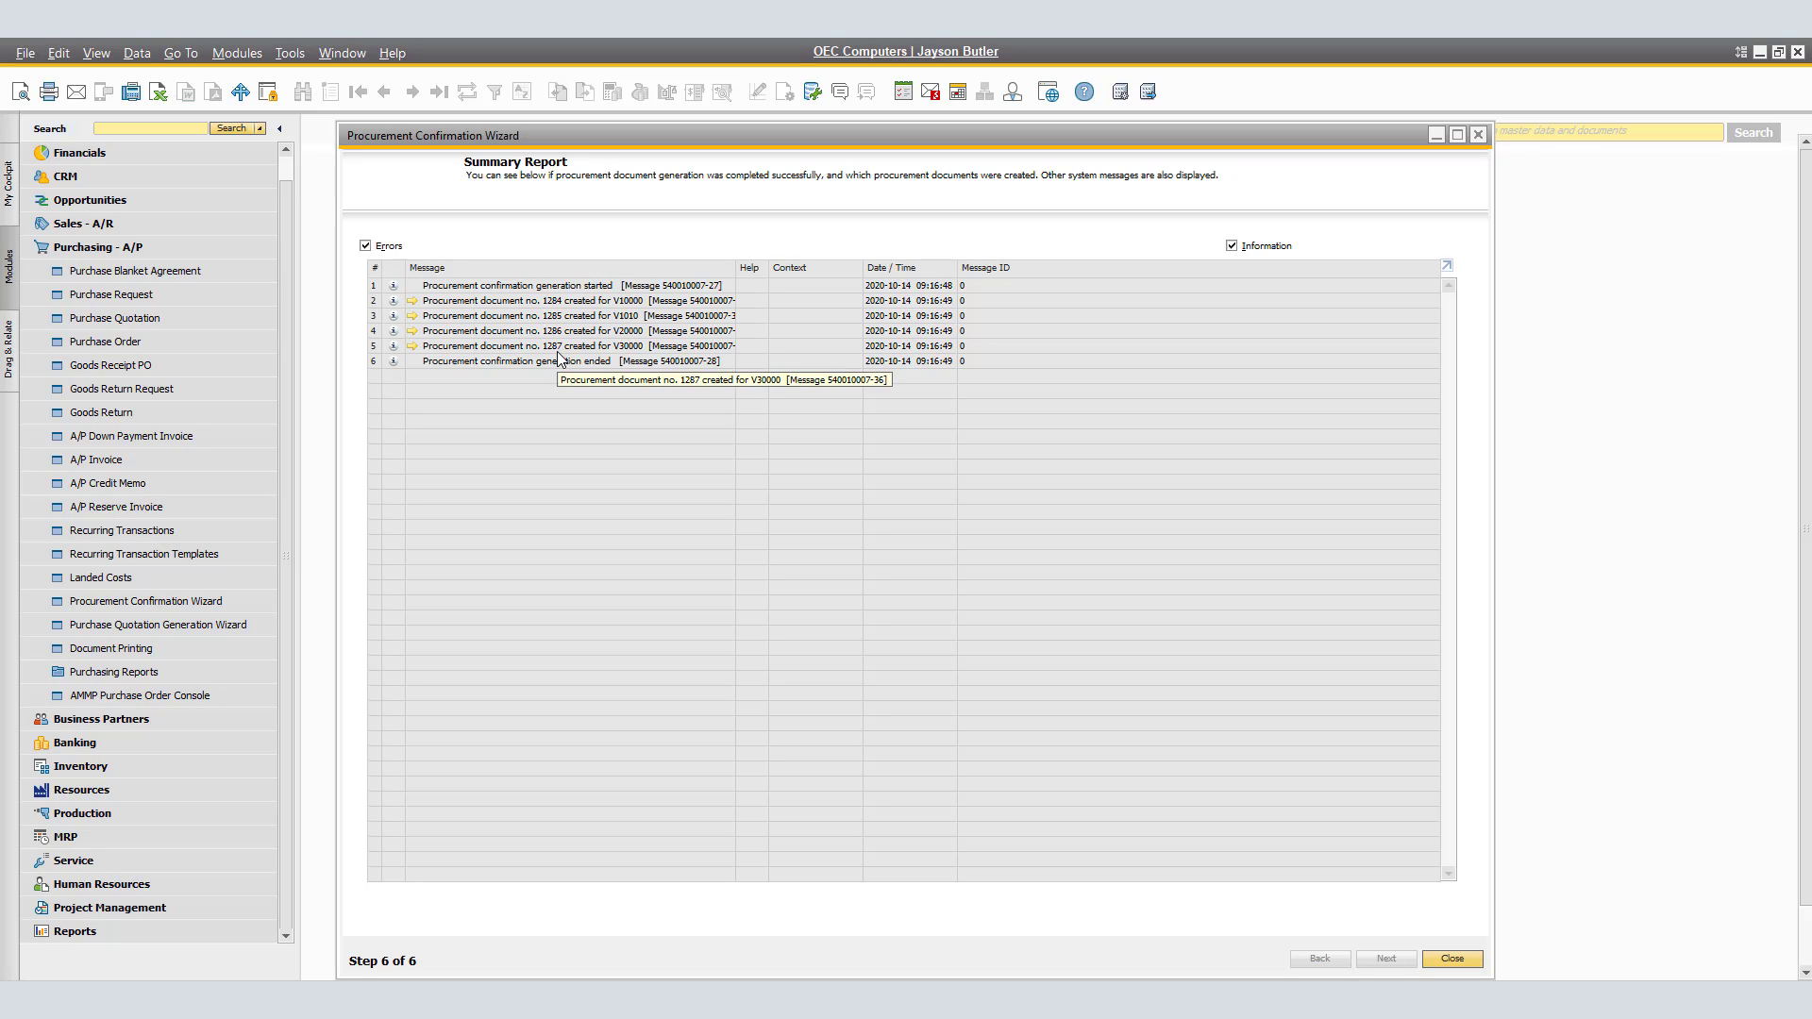
Step: Open purchase order 1284 for V10000 from the summary, then return to the Sales - A/R module
{"action": "left_click", "coordinate": [412, 301]}
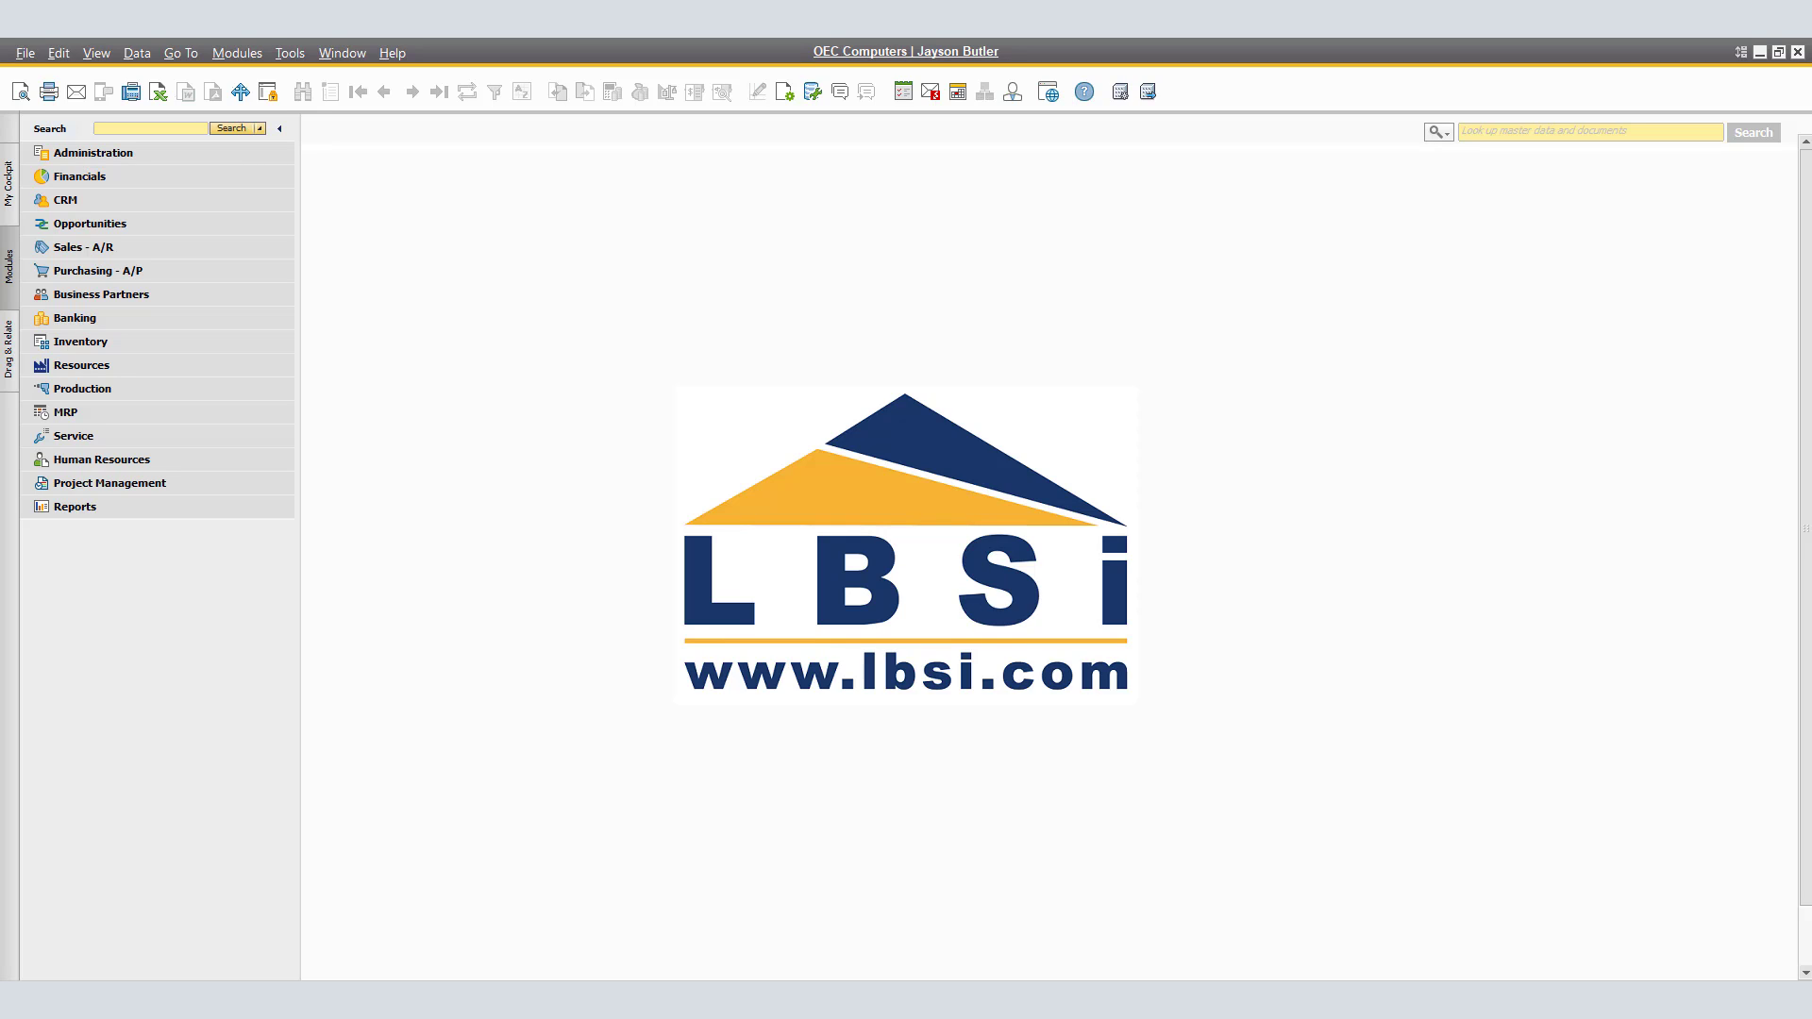
{"action": "left_click", "coordinate": [162, 247]}
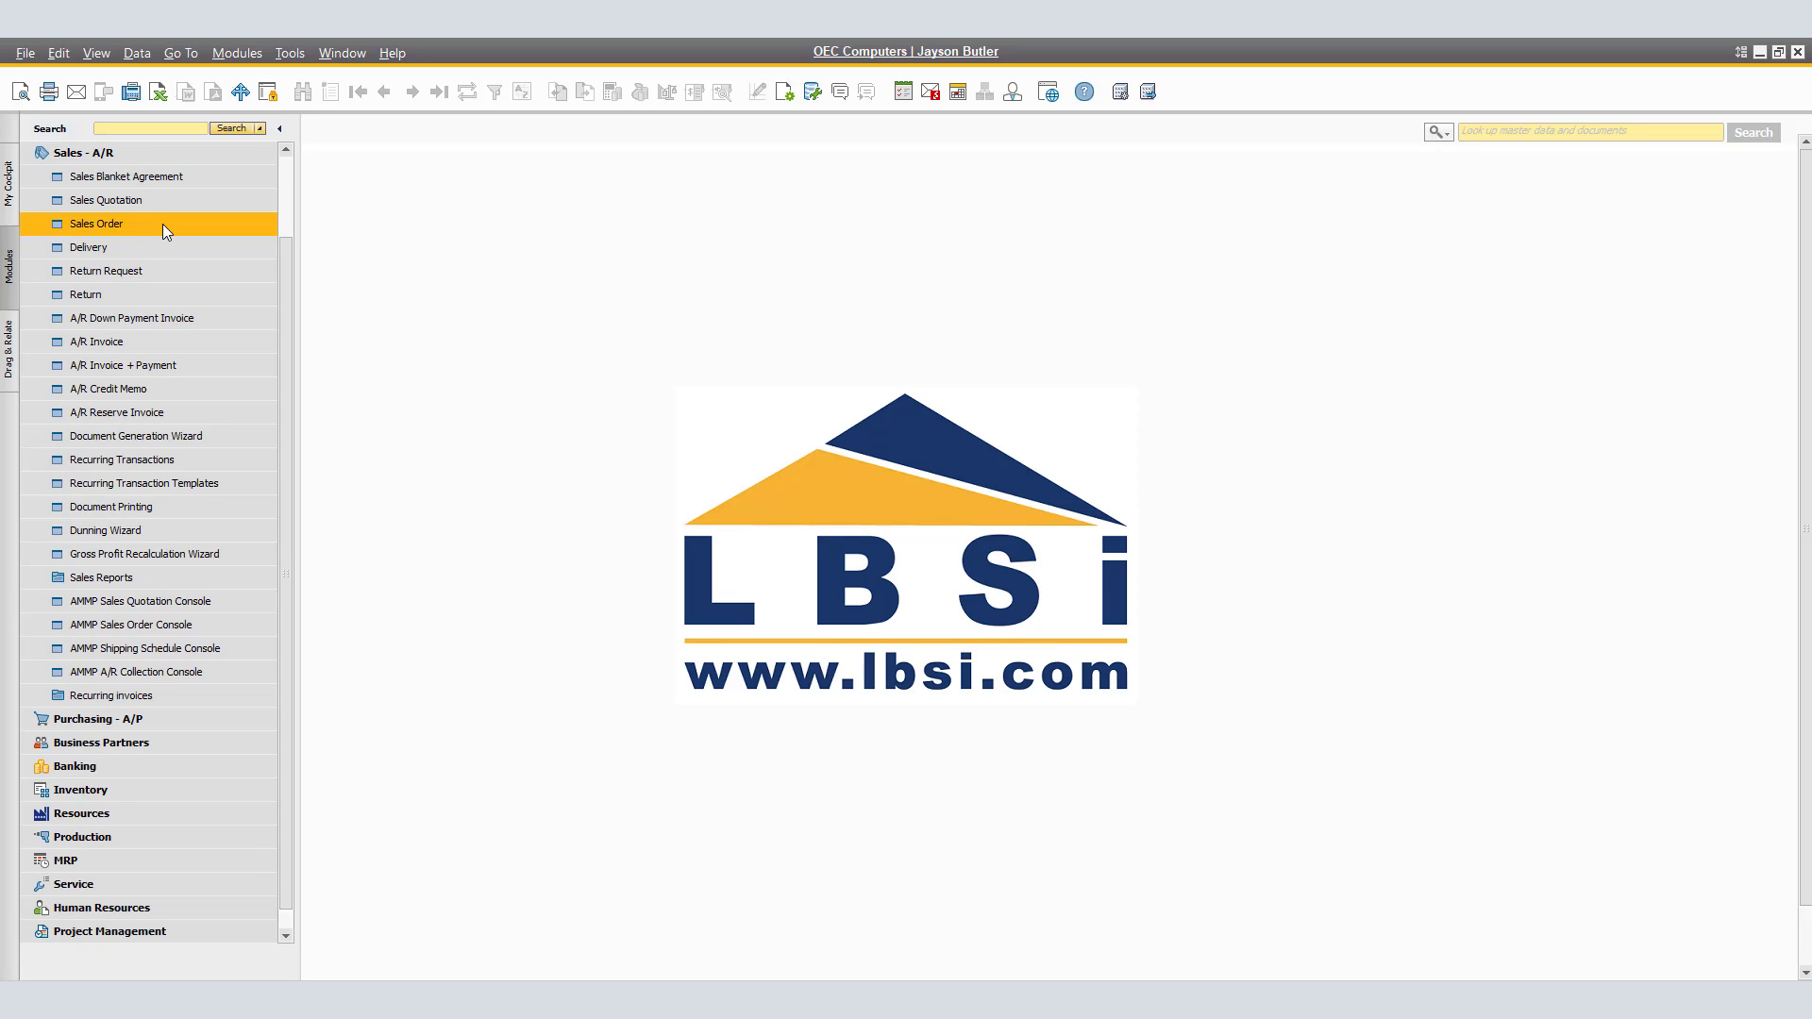
Step: Load the latest sales order, 1195 for Maxi-Teq, and check warehouse 05's setup
{"action": "left_click", "coordinate": [163, 224]}
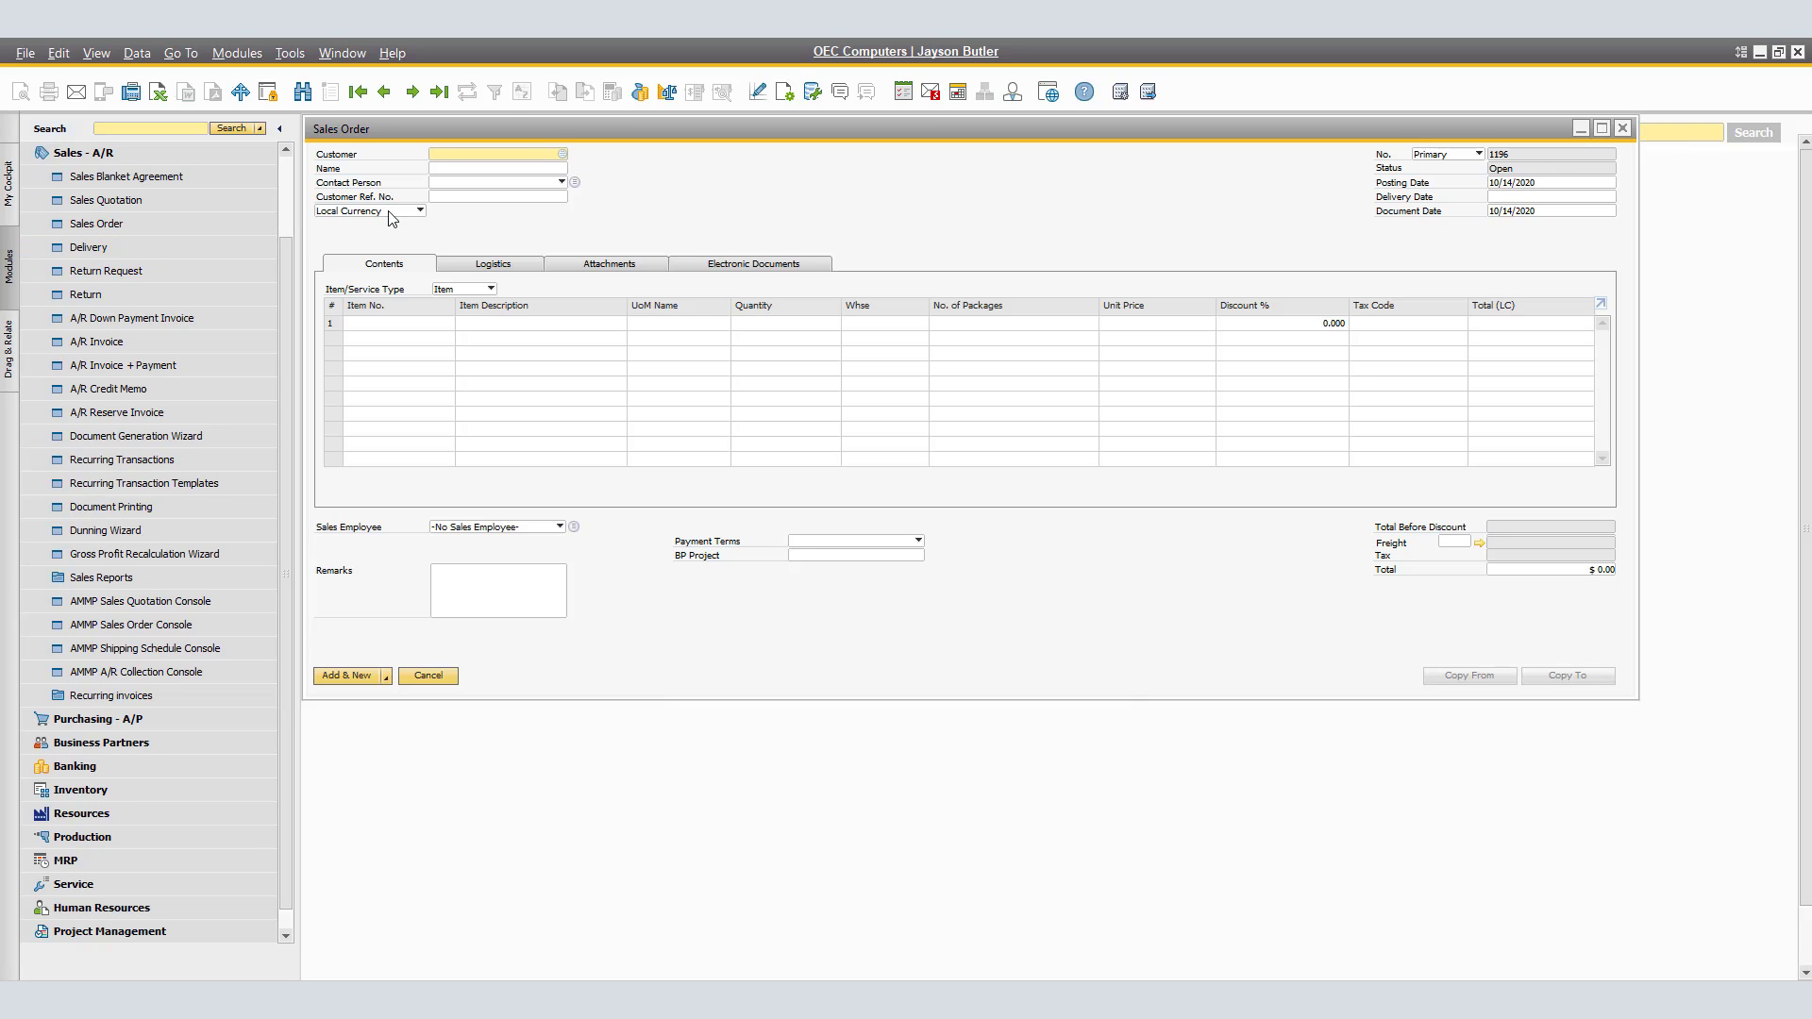
{"action": "left_click", "coordinate": [439, 93]}
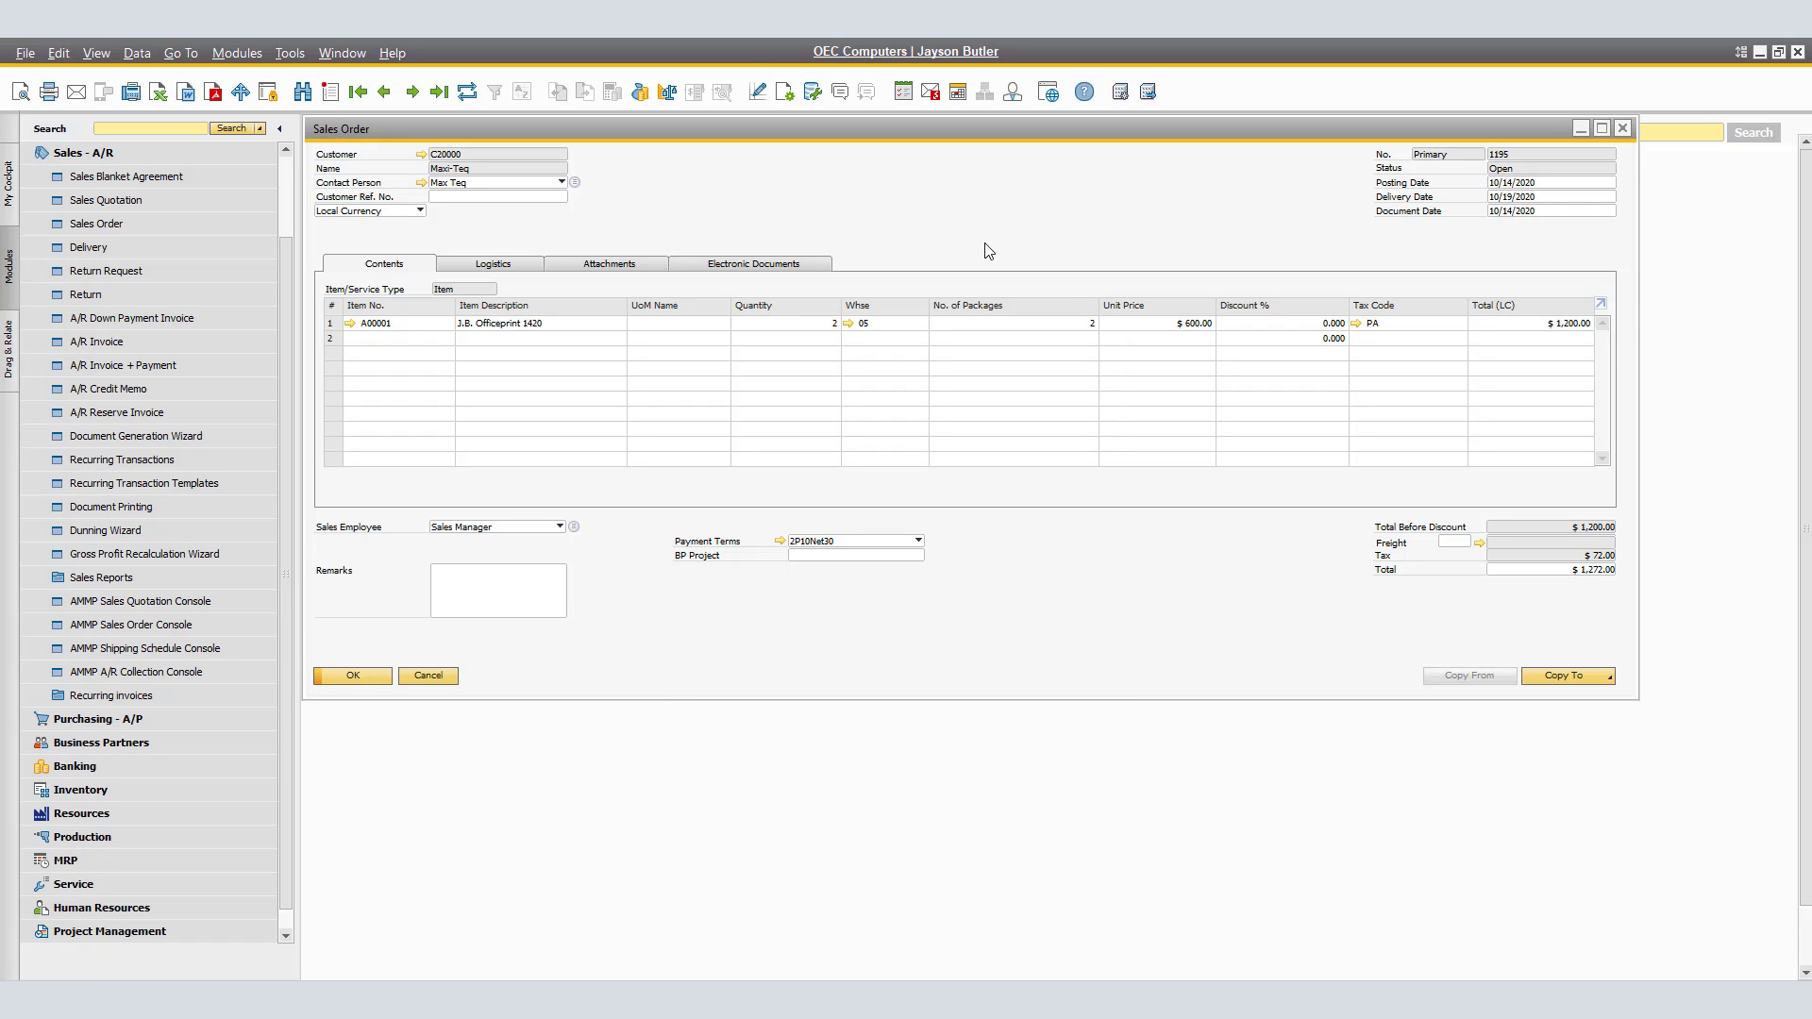
{"action": "left_click", "coordinate": [848, 324]}
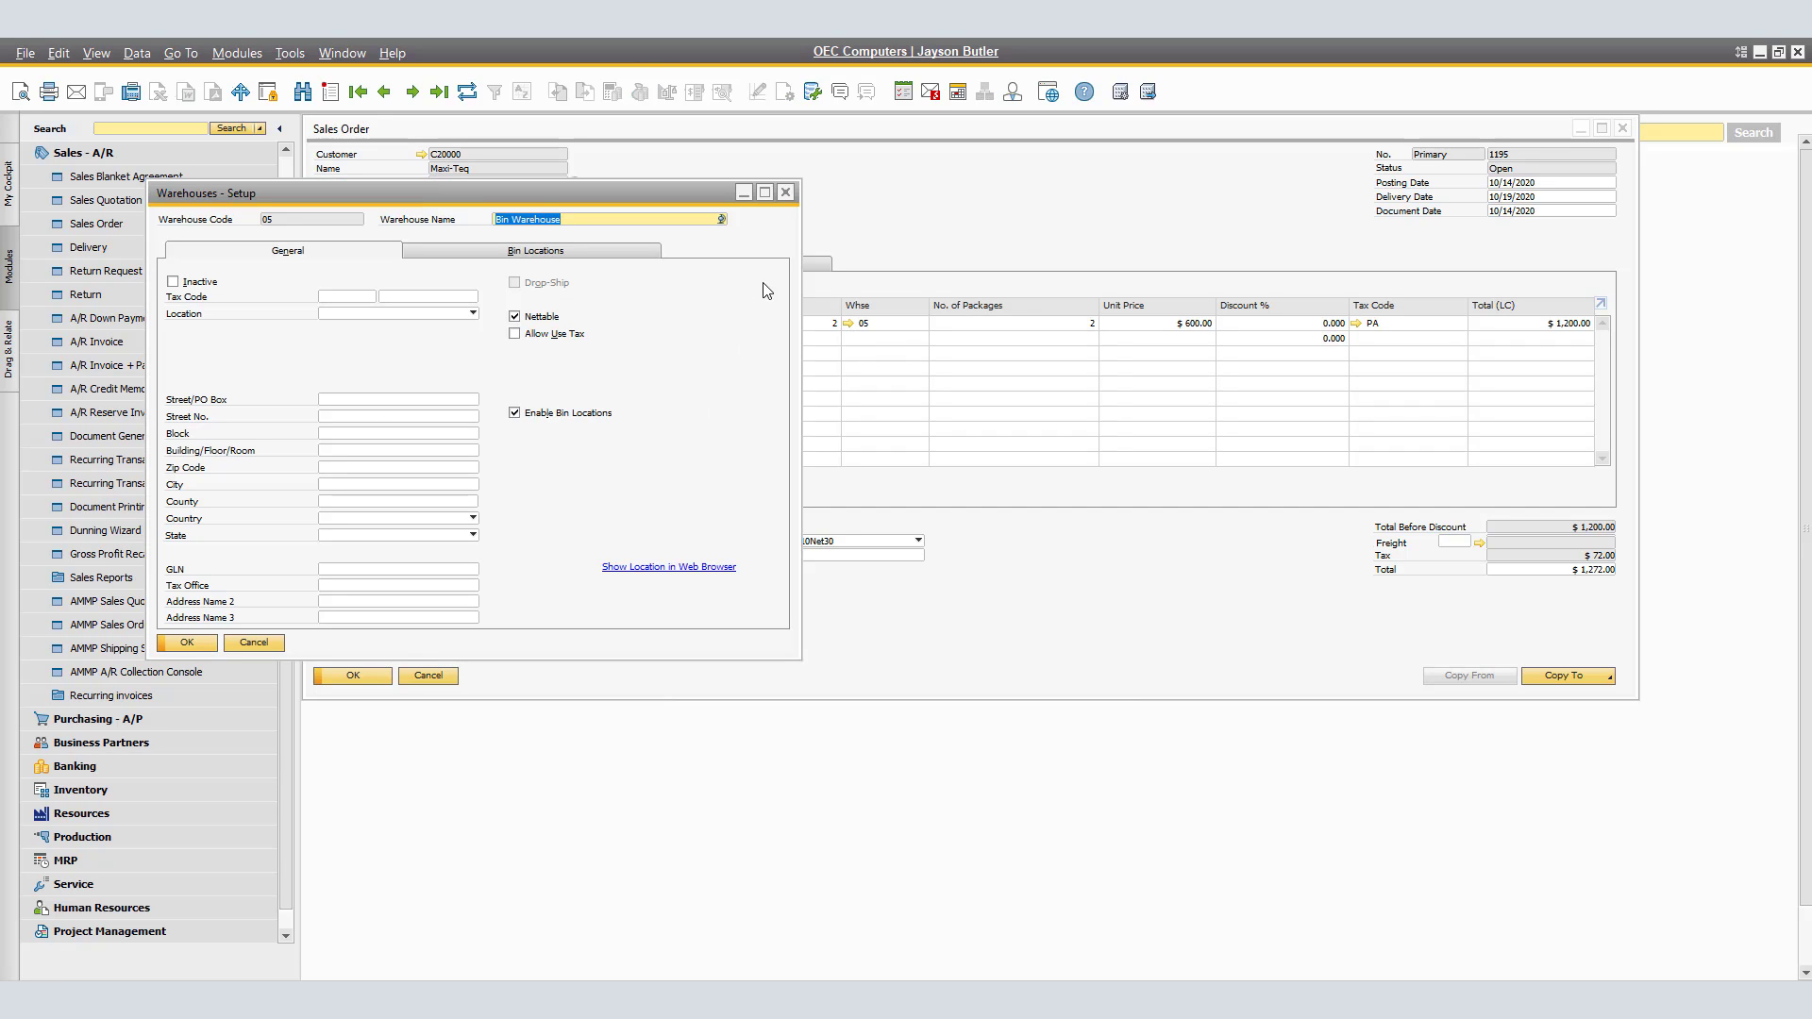
{"action": "left_click", "coordinate": [785, 193]}
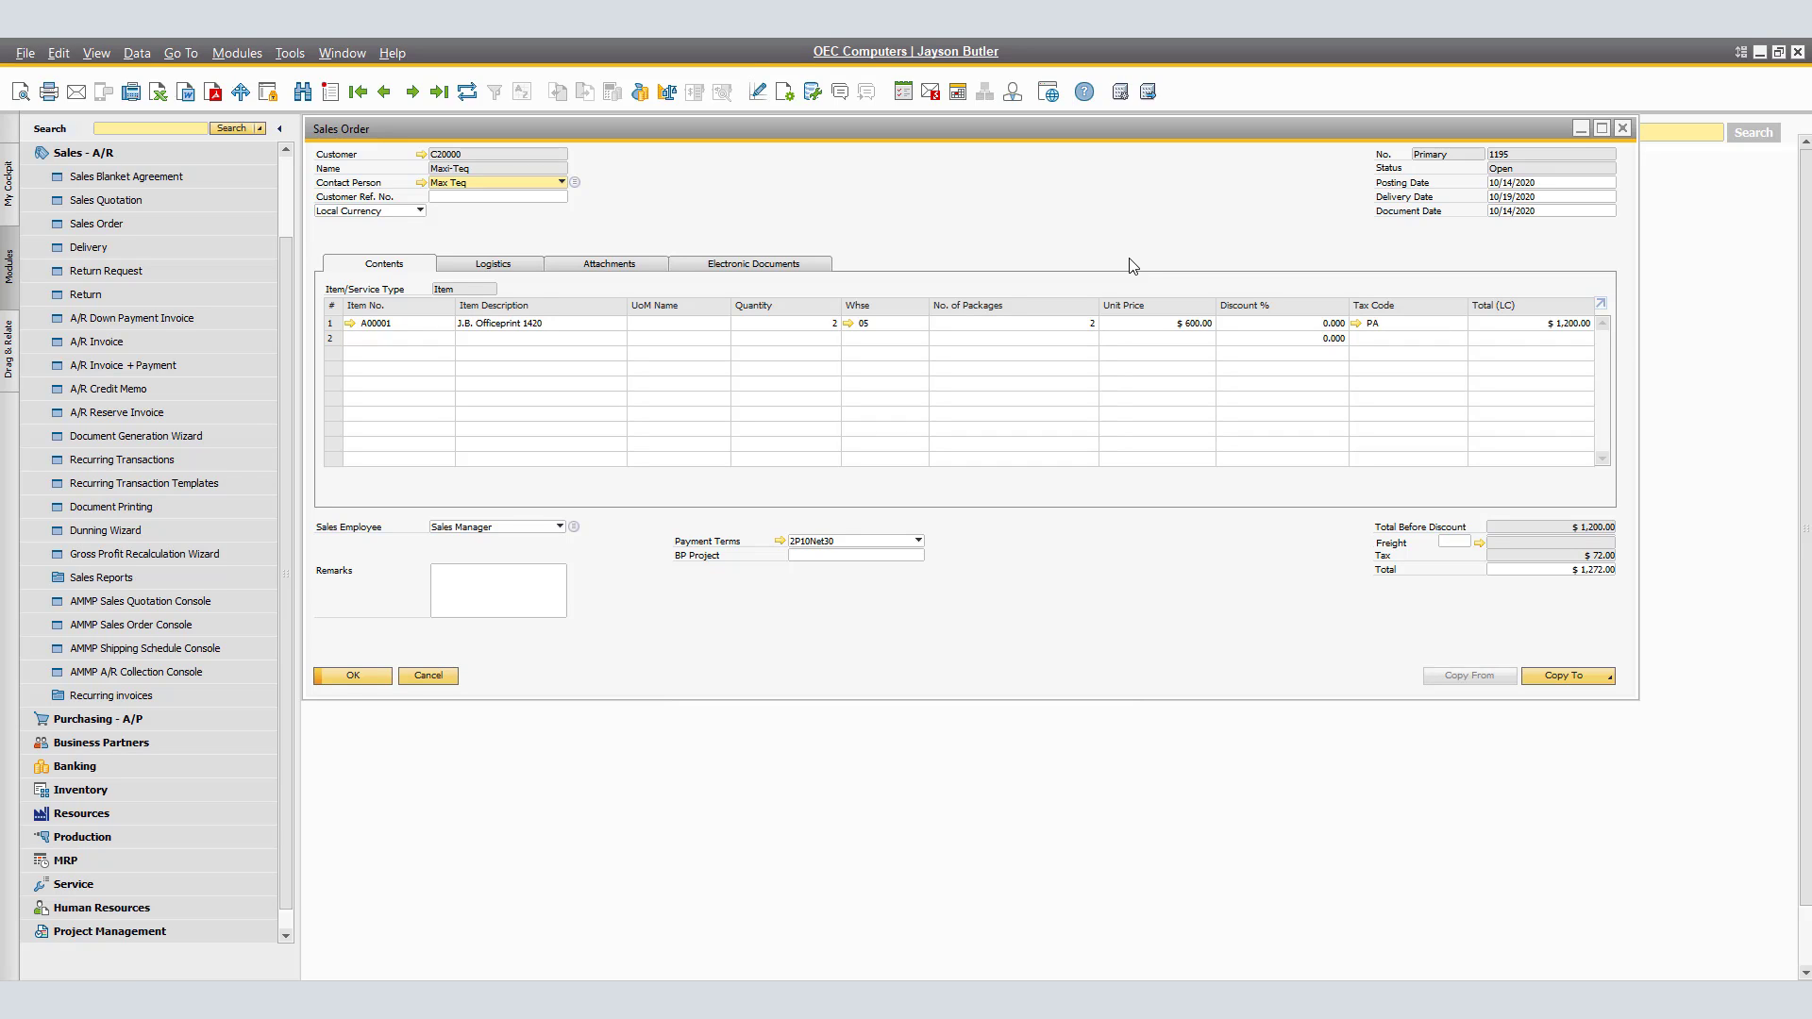
Step: Enable Procure Non Drop-Ship Items on the Logistics tab, apply it to existing rows, and update
{"action": "left_click", "coordinate": [521, 269]}
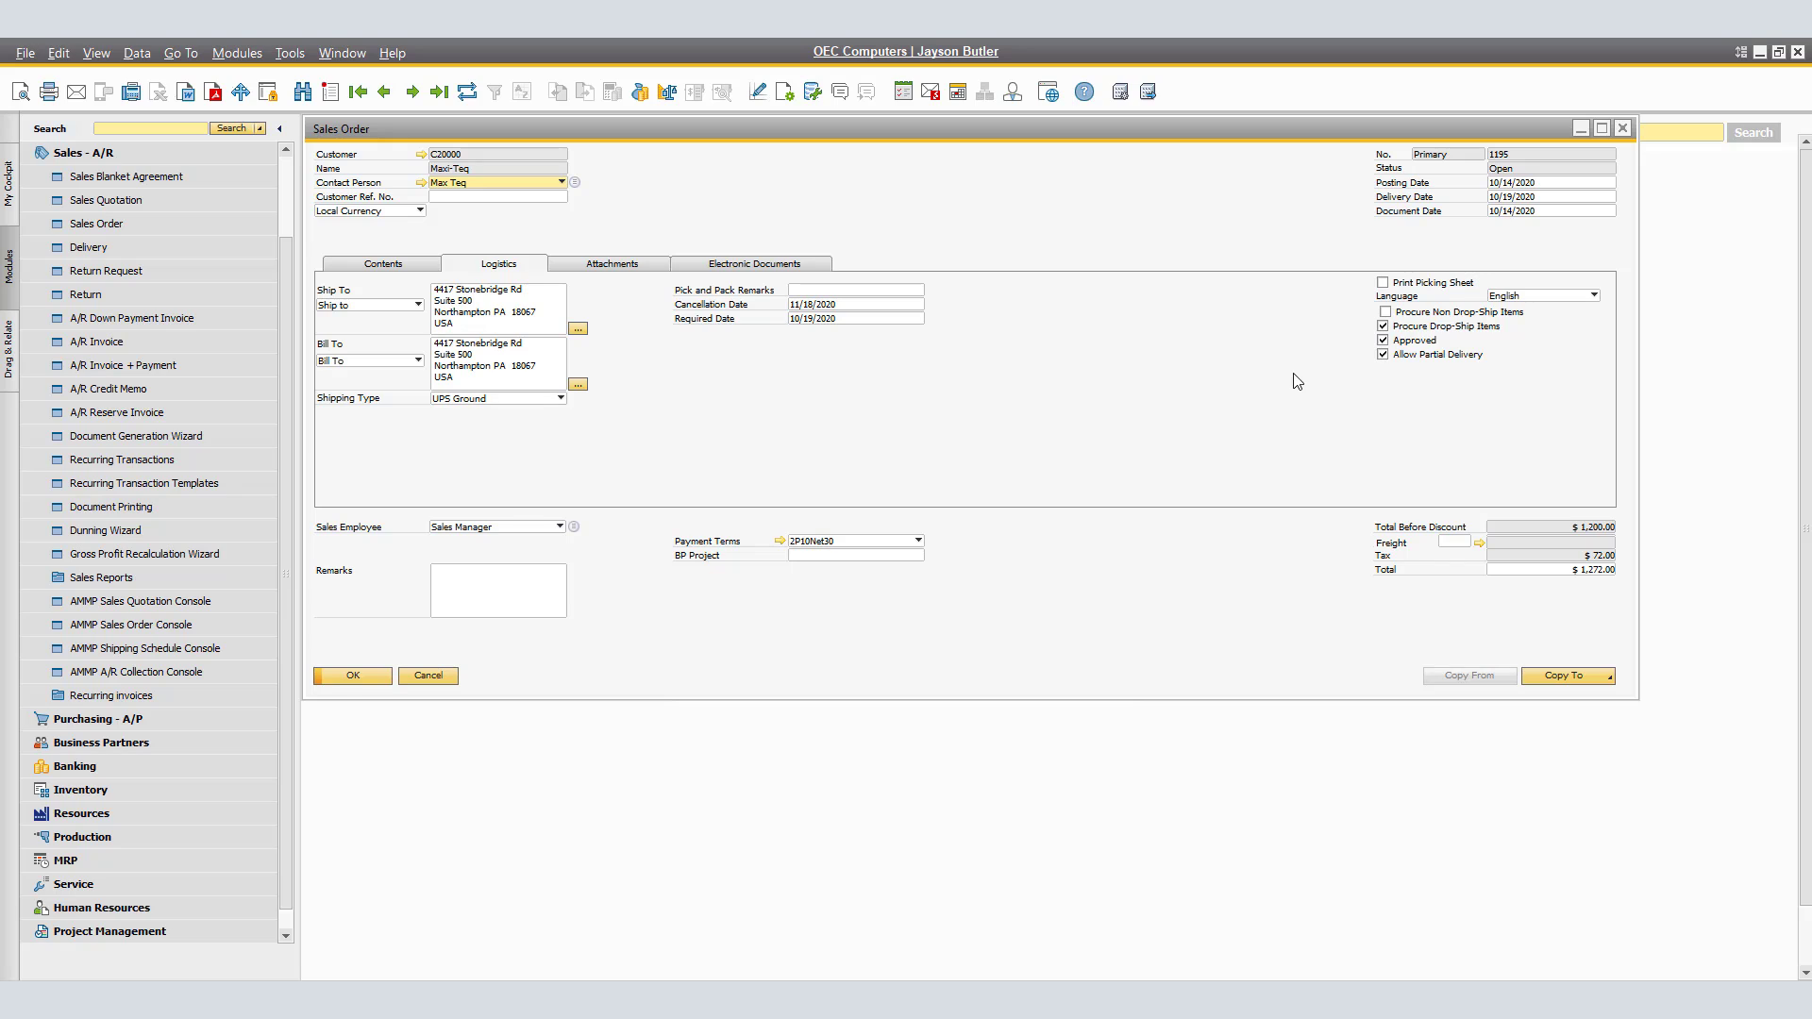
{"action": "left_click", "coordinate": [1385, 312]}
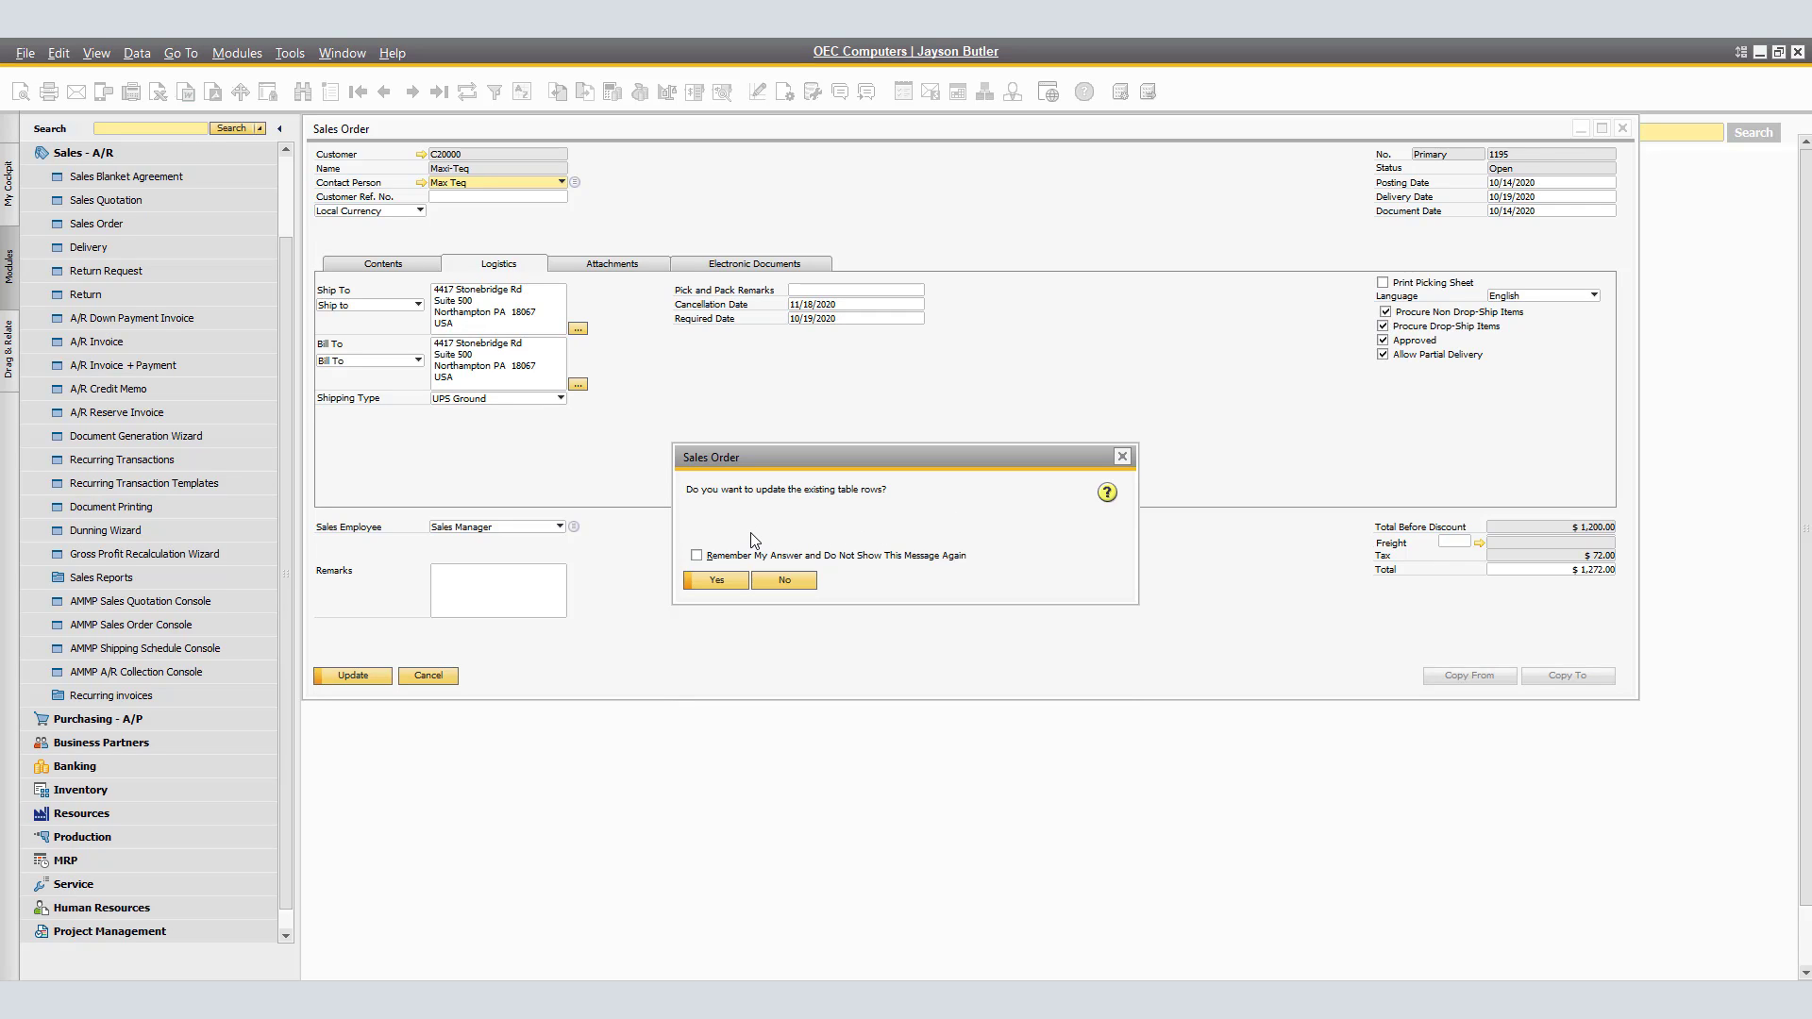
{"action": "left_click", "coordinate": [720, 580]}
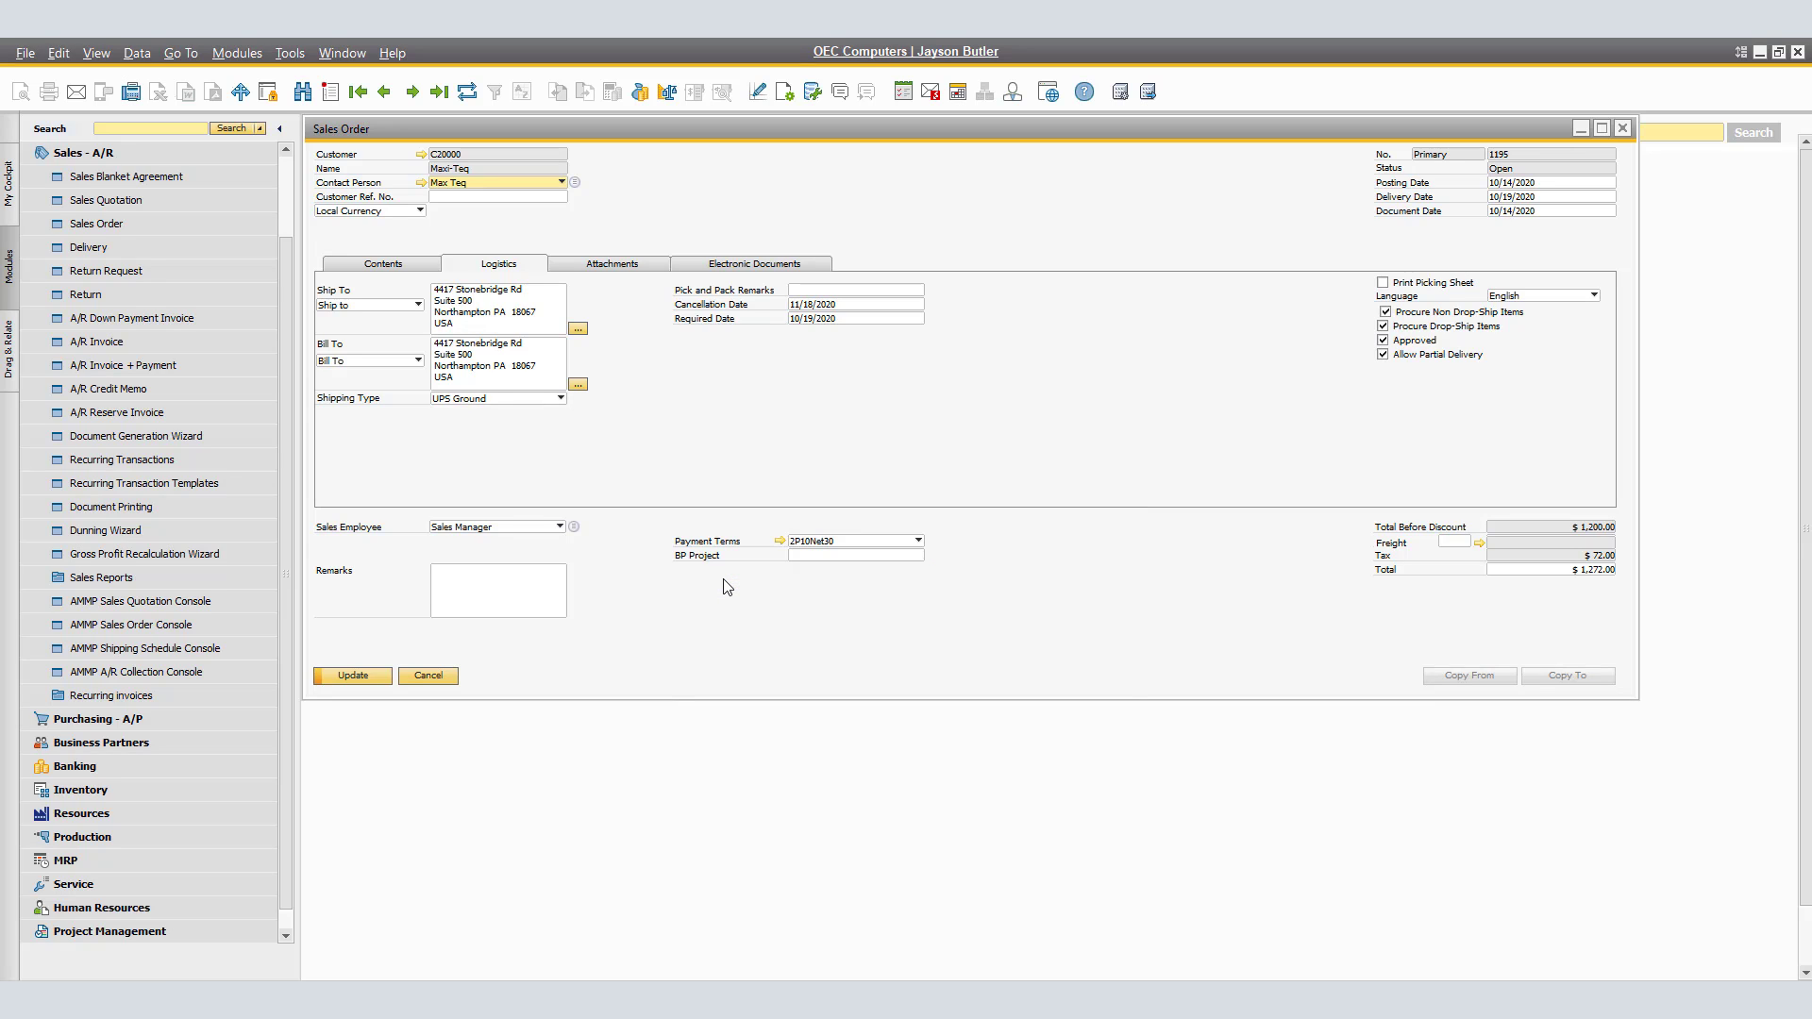
{"action": "left_click", "coordinate": [381, 268]}
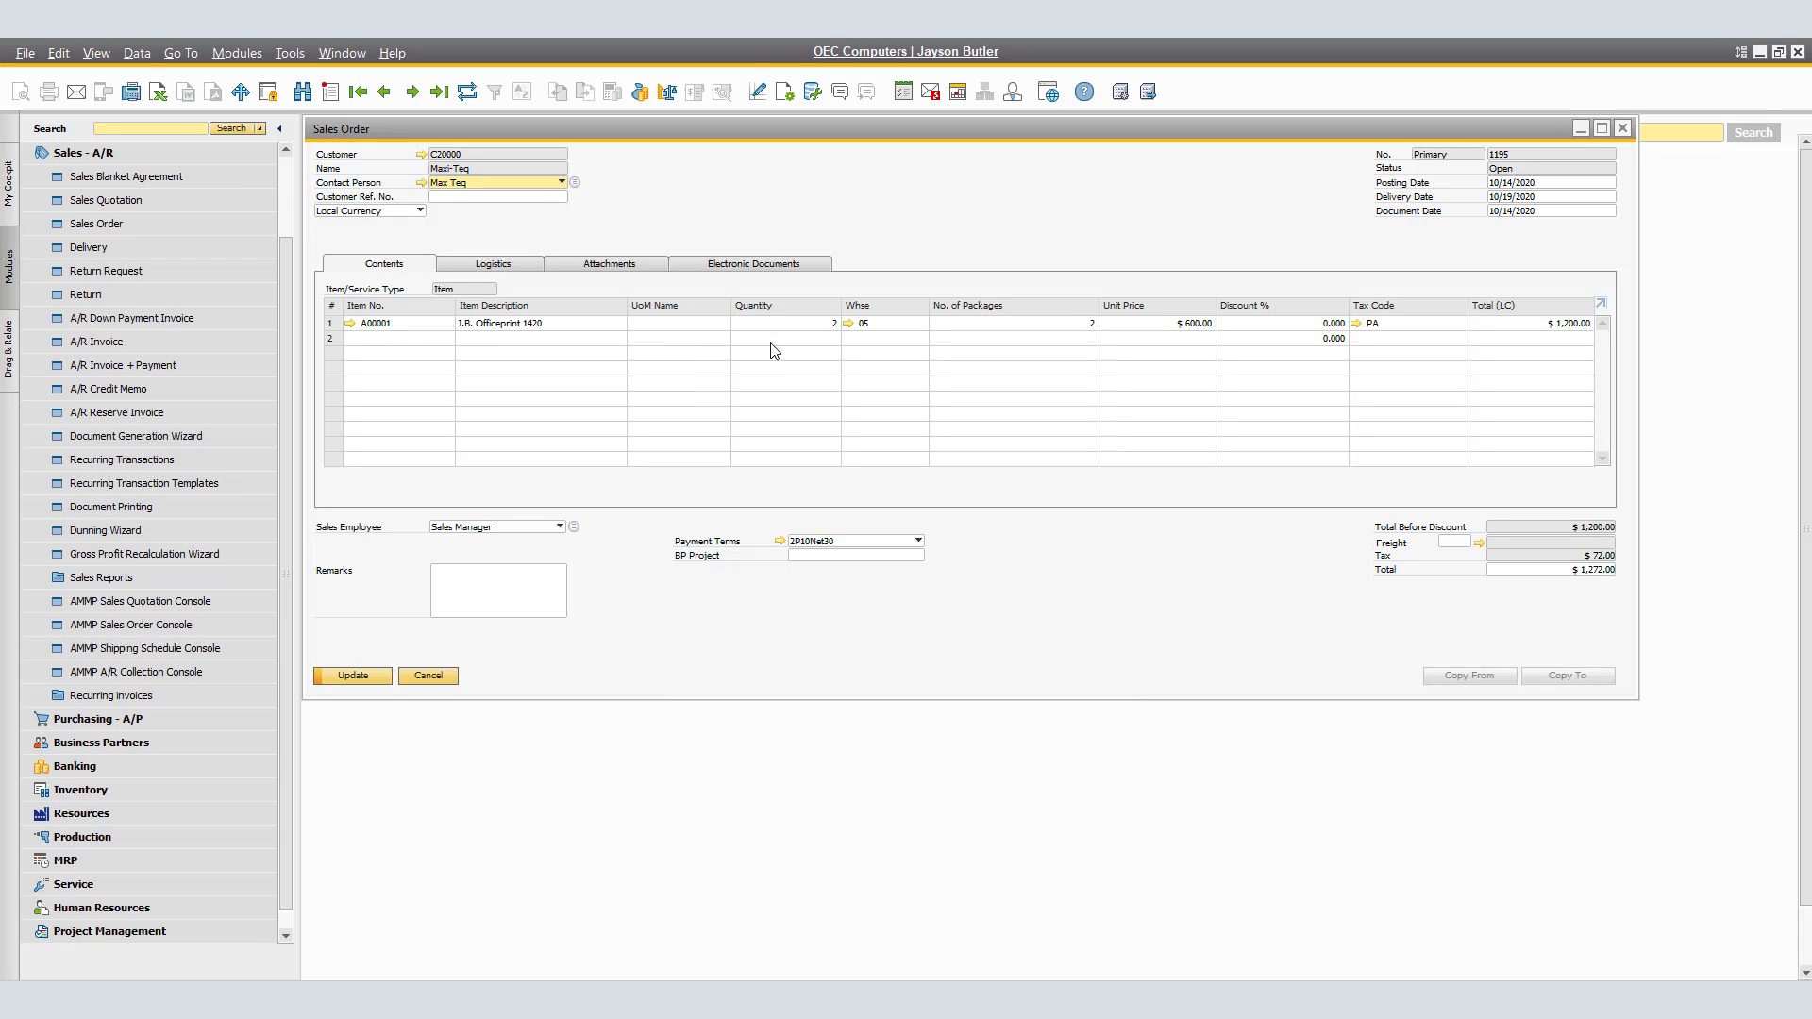
{"action": "left_click", "coordinate": [363, 680]}
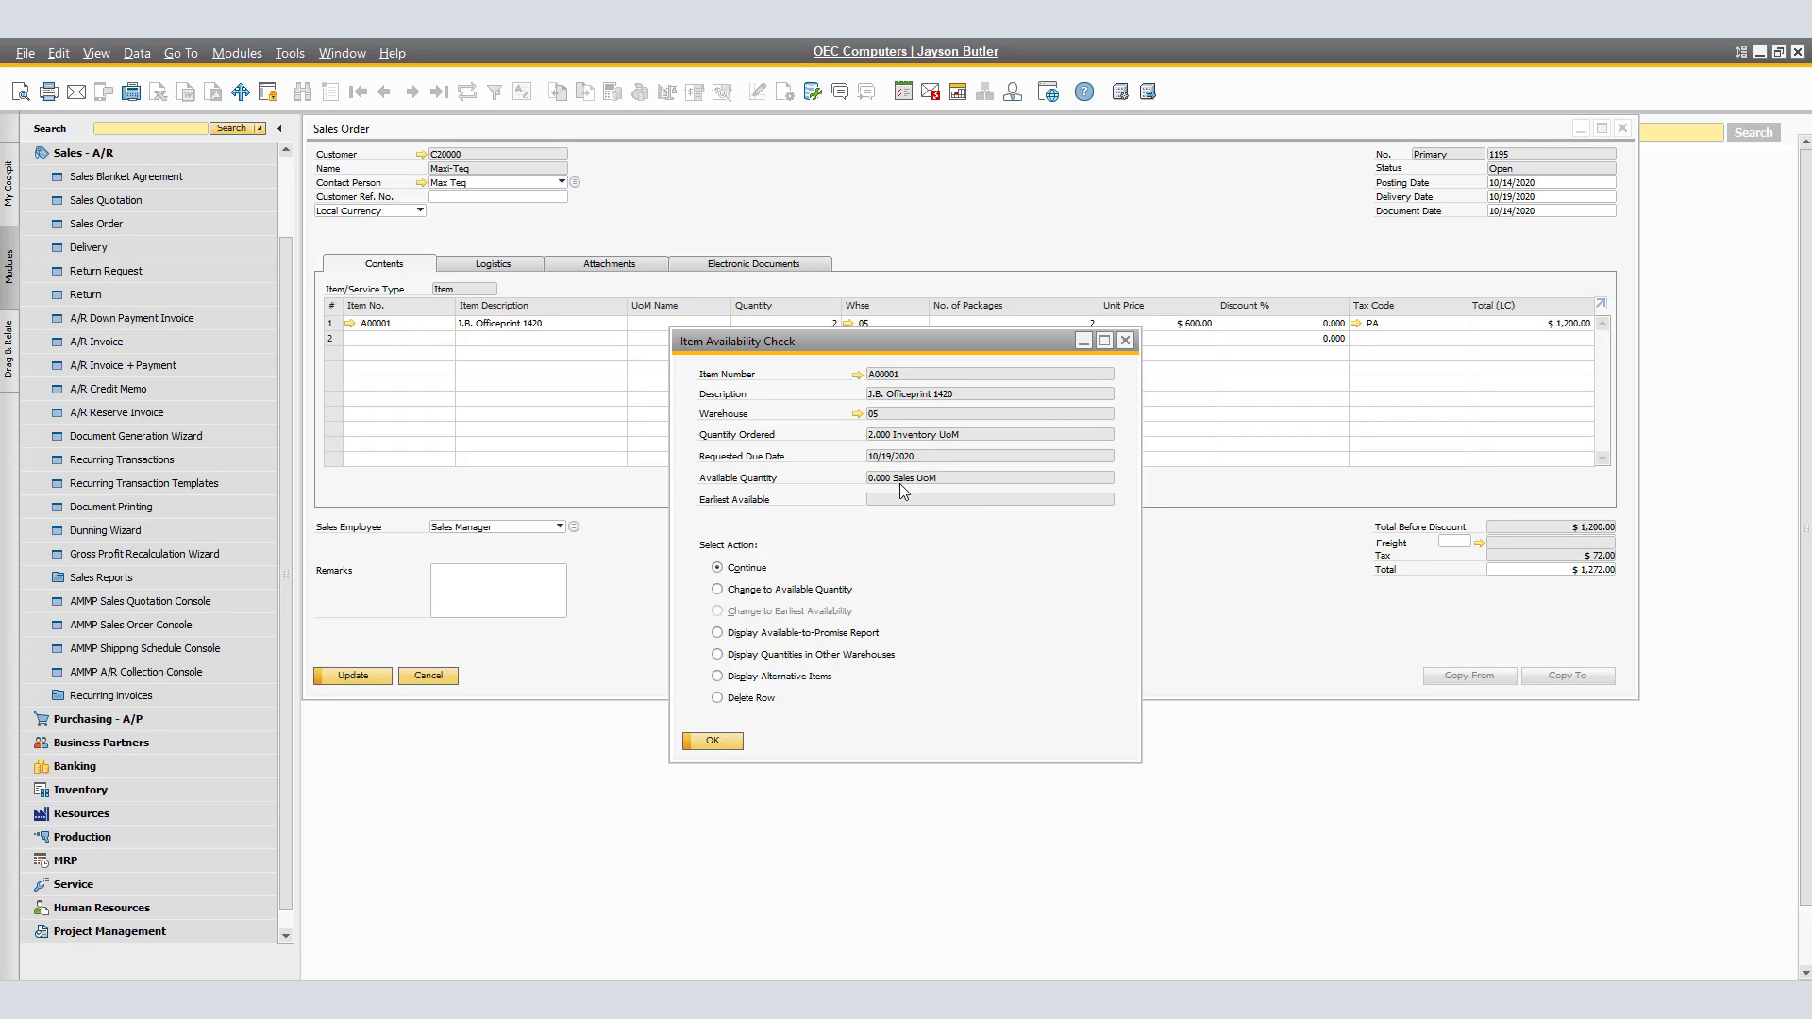
{"action": "left_click", "coordinate": [712, 740]}
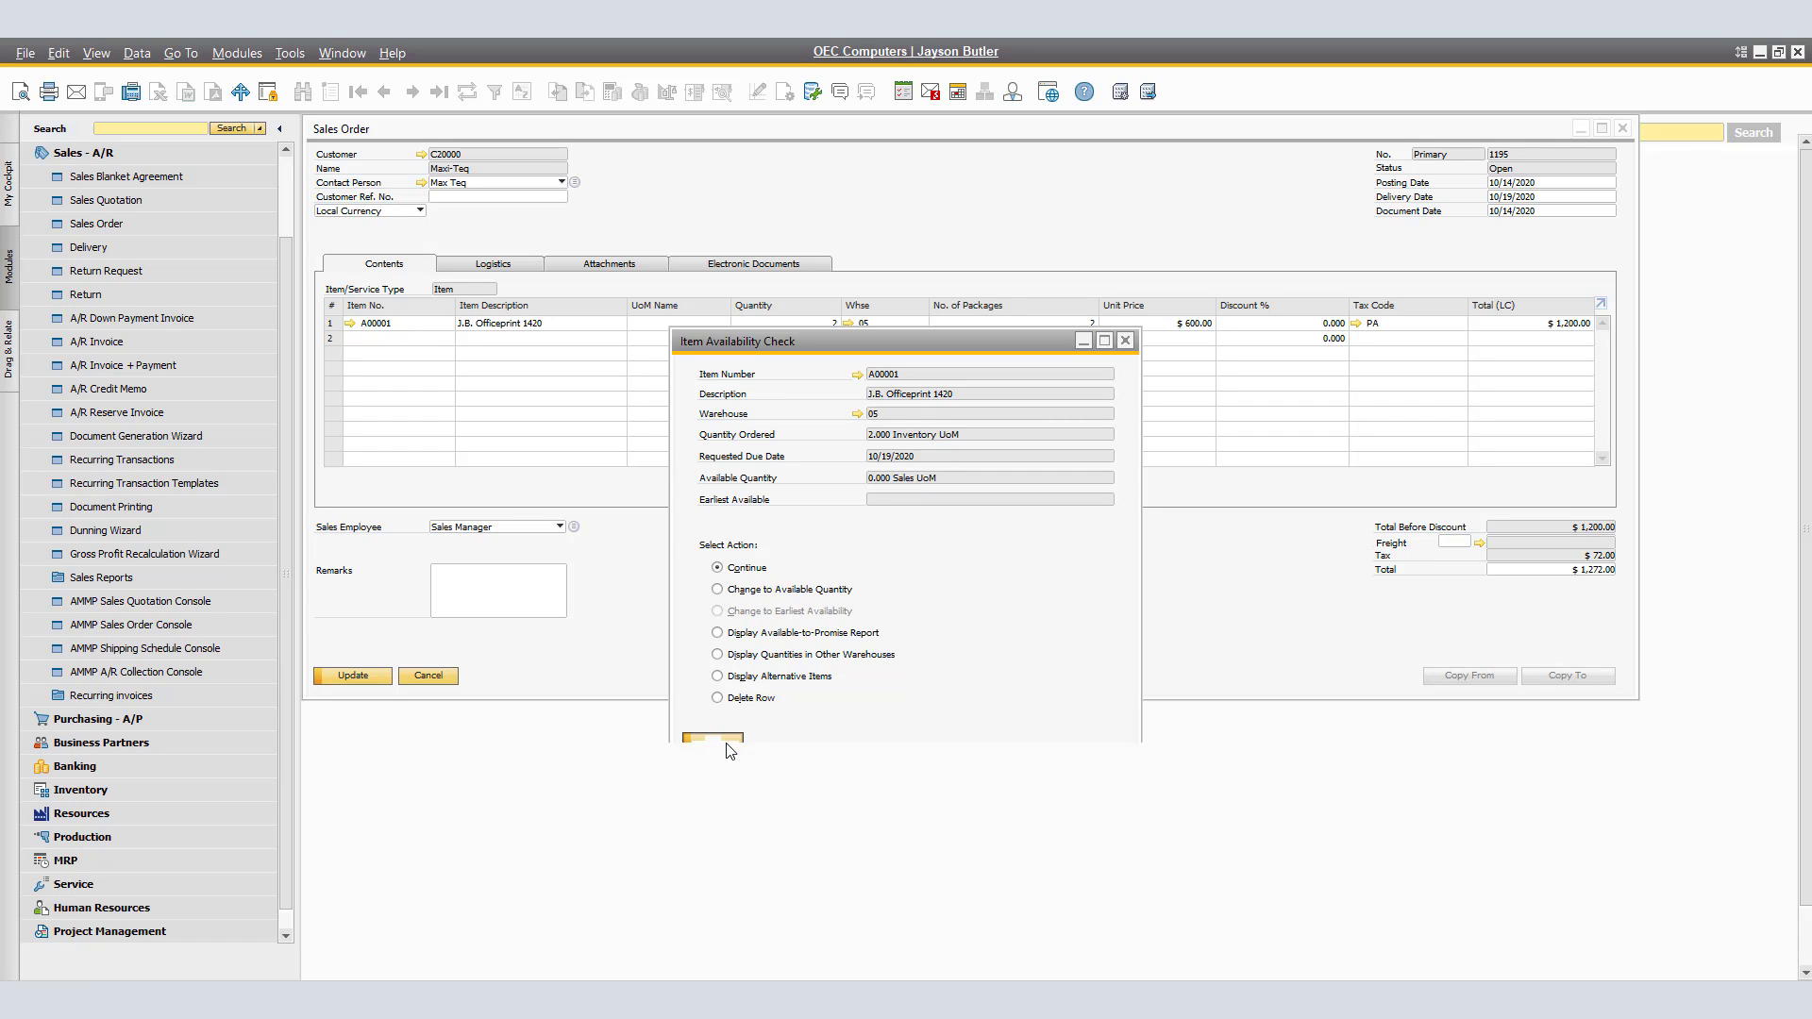
Step: Update sales order 1195, launching the Procurement Confirmation Wizard with Maxi-Teq as the customer
{"action": "left_click", "coordinate": [363, 679]}
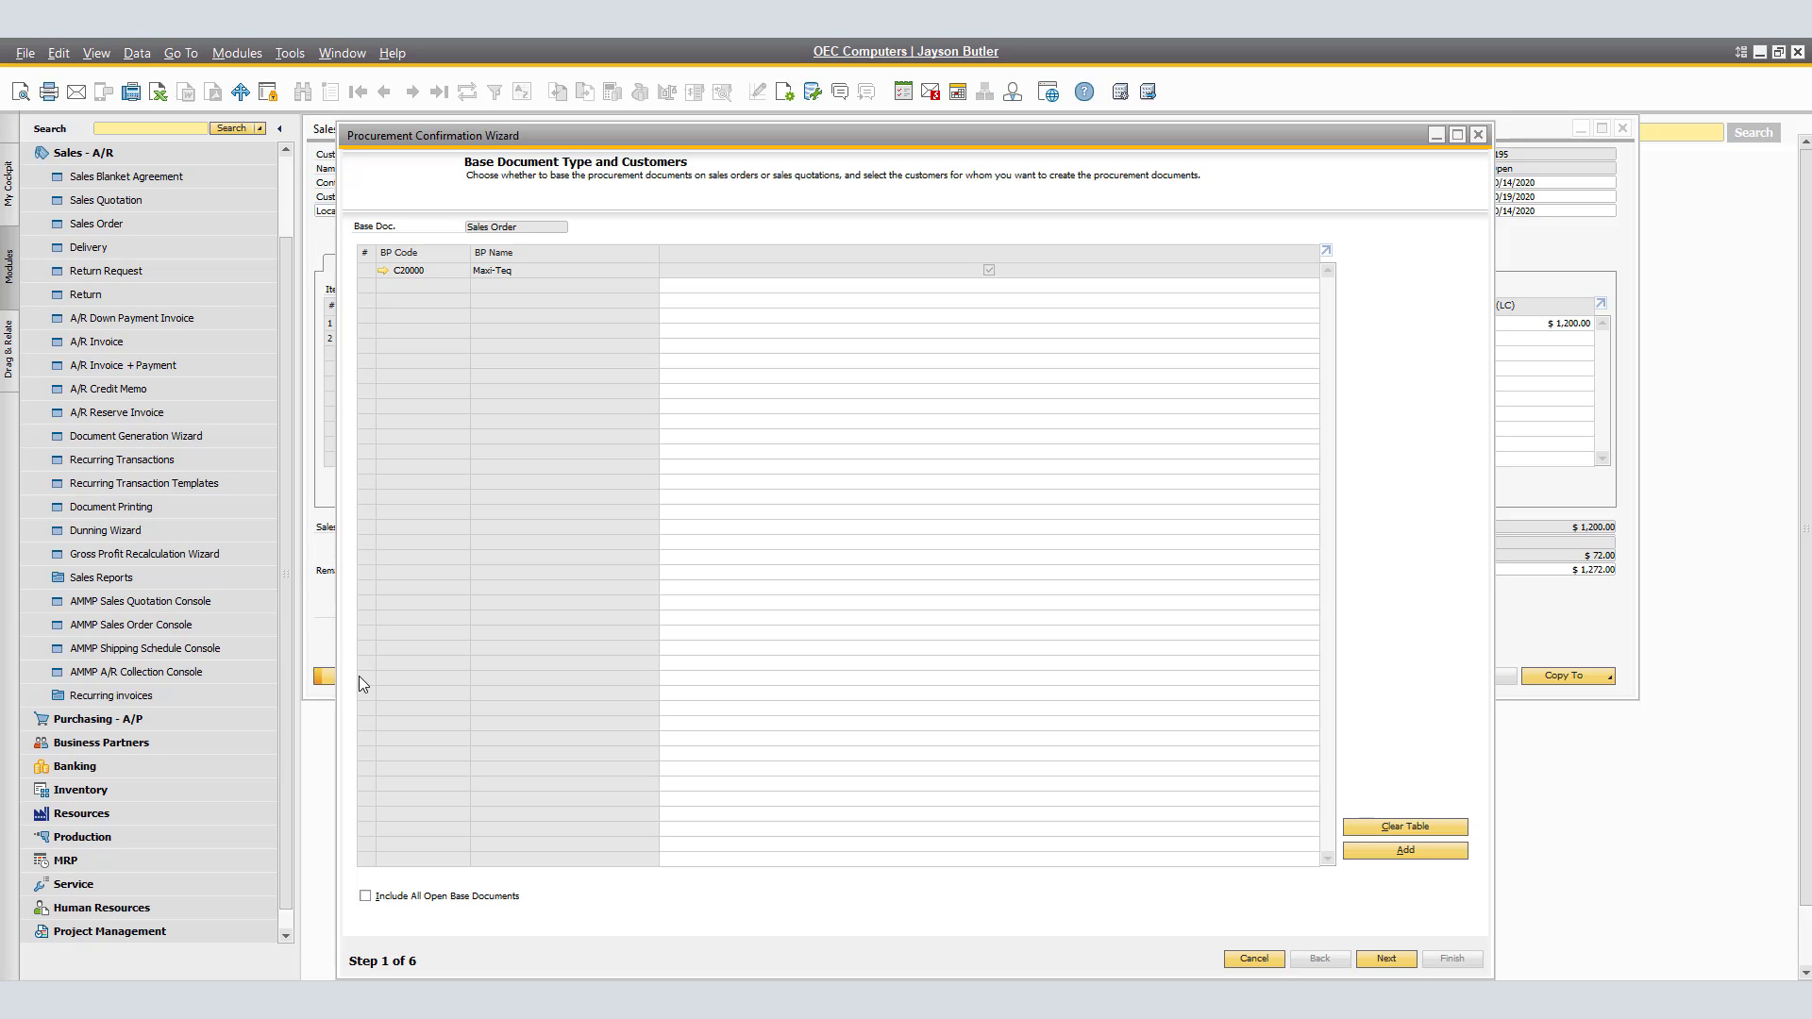
Step: Choose sales order 1195 as the base document and reach its $800.00 line for vendor V10000
{"action": "left_click", "coordinate": [1402, 960]}
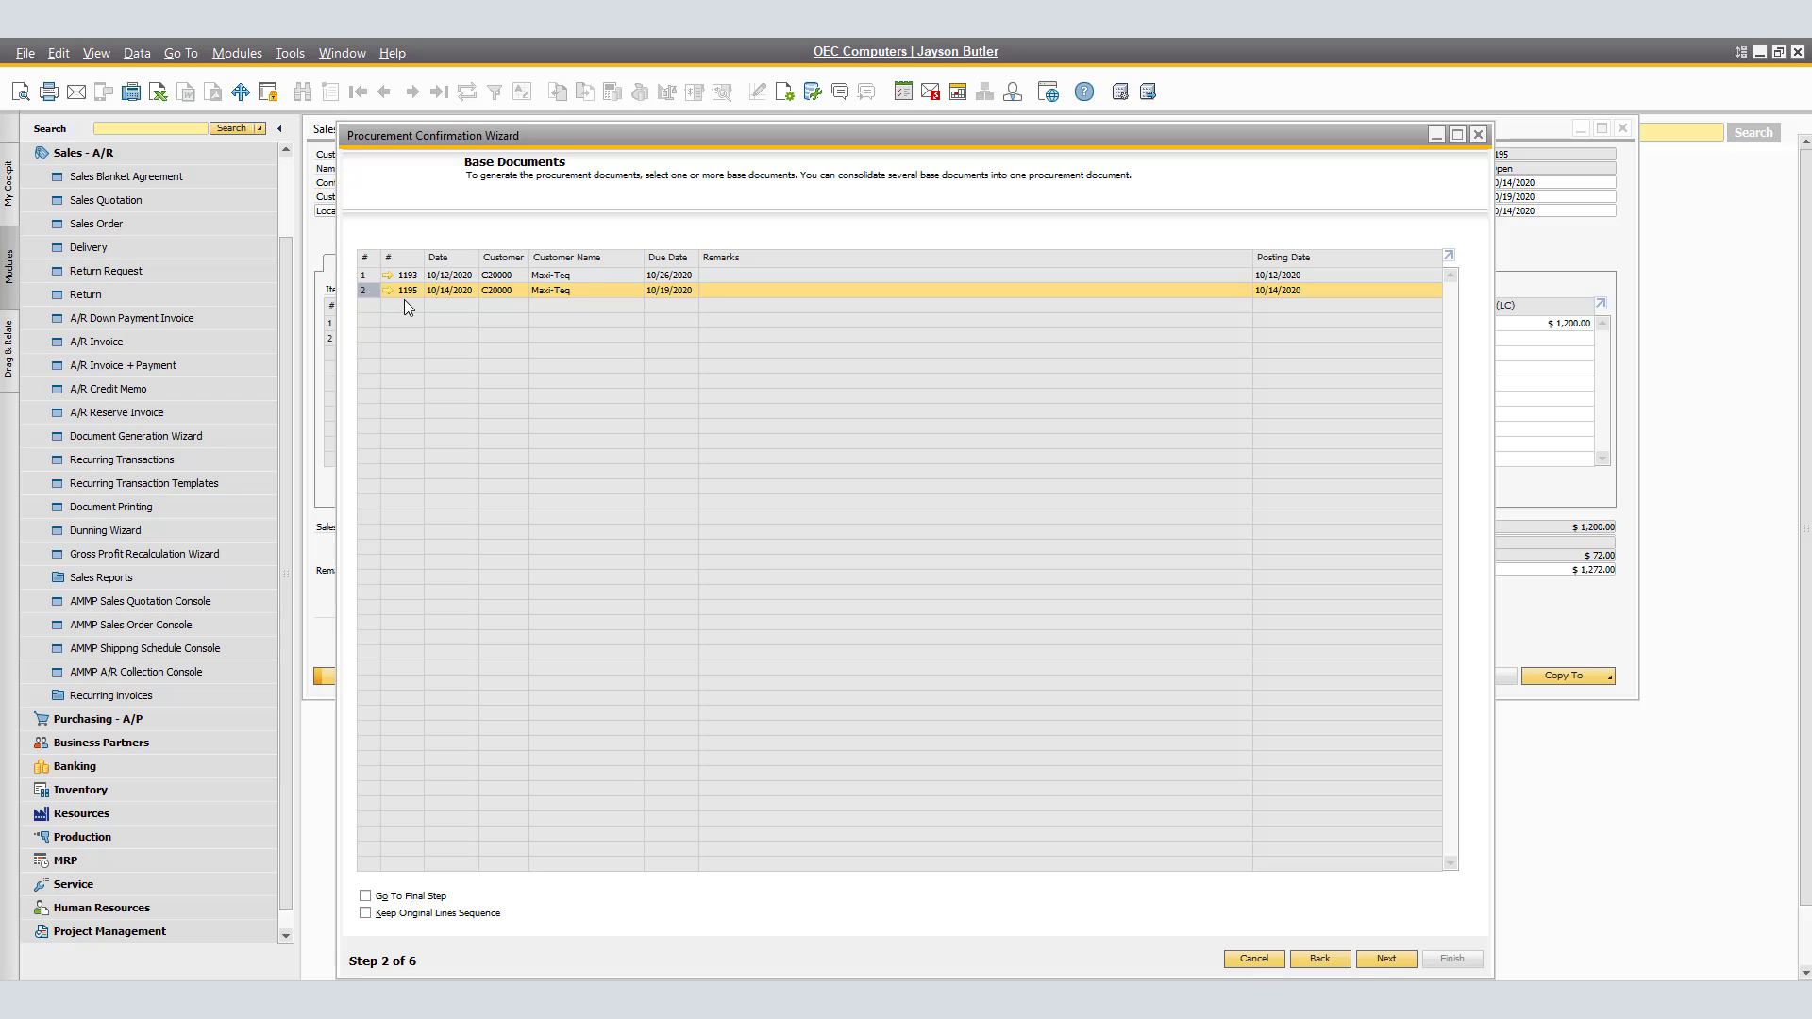
{"action": "left_click", "coordinate": [1385, 959]}
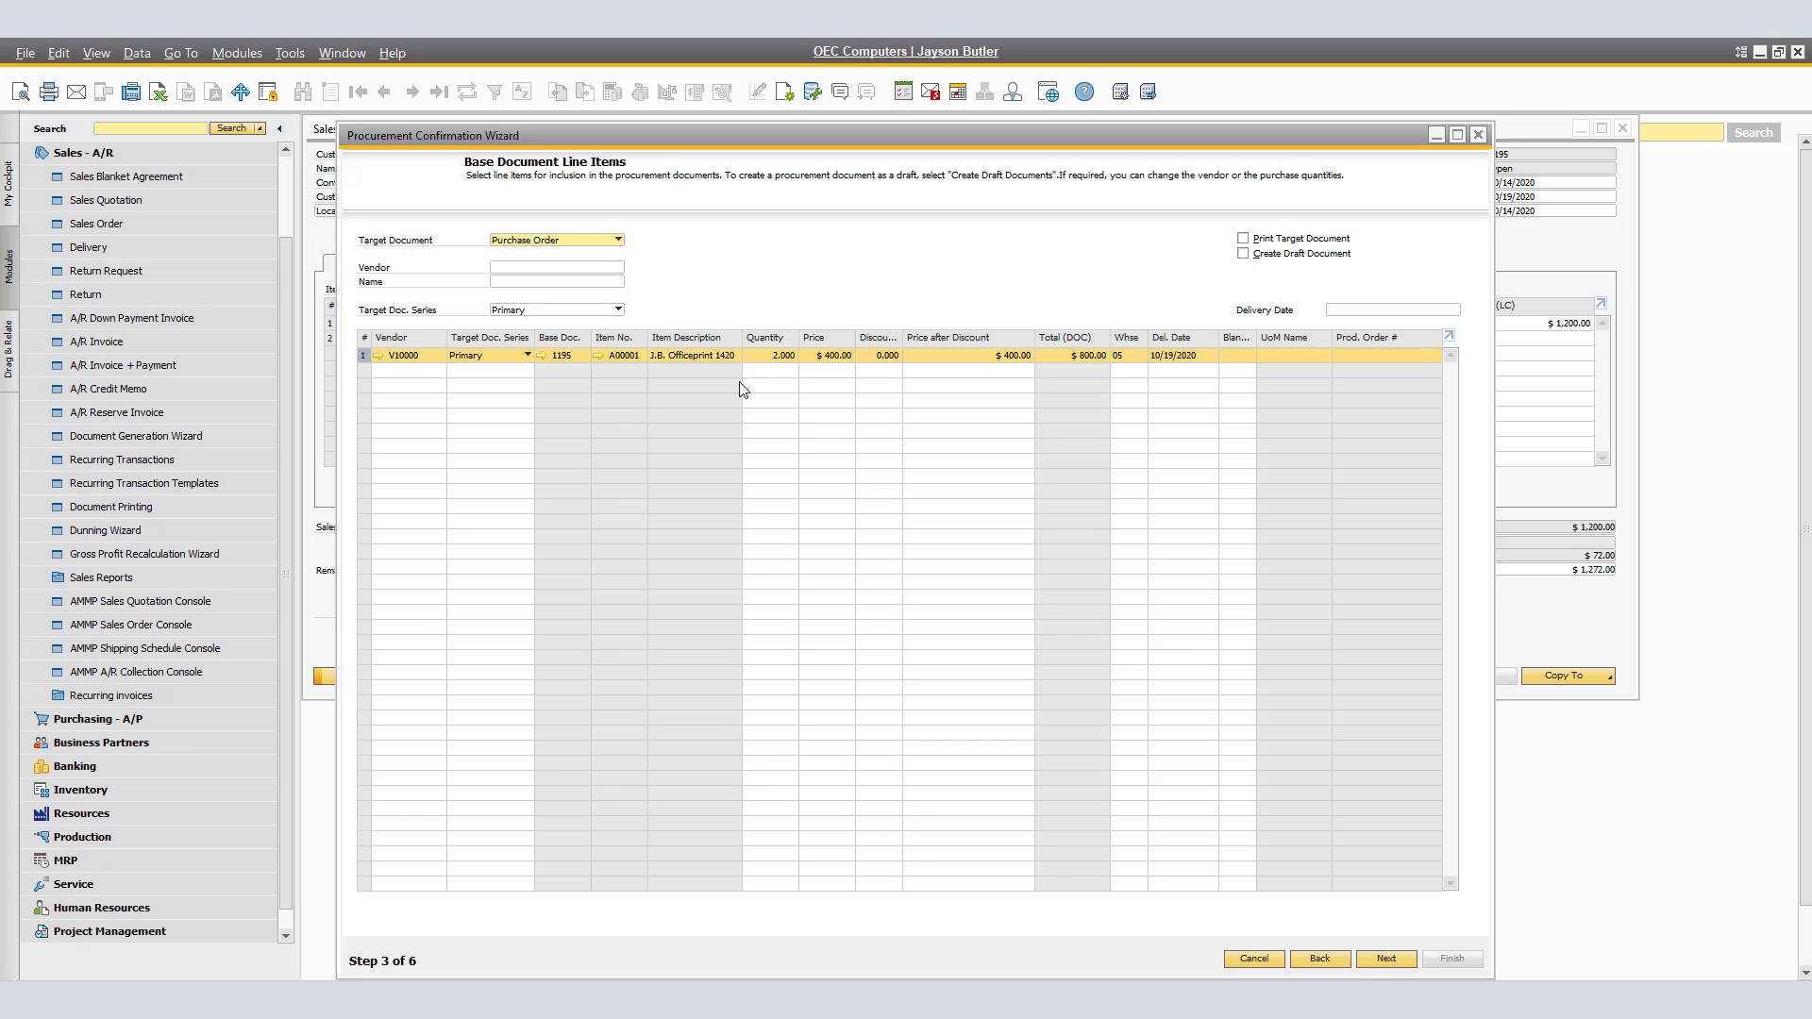
Step: Pass through Consolidations and Preview, generate purchase order 1288, and open it from the summary
{"action": "left_click", "coordinate": [1391, 957]}
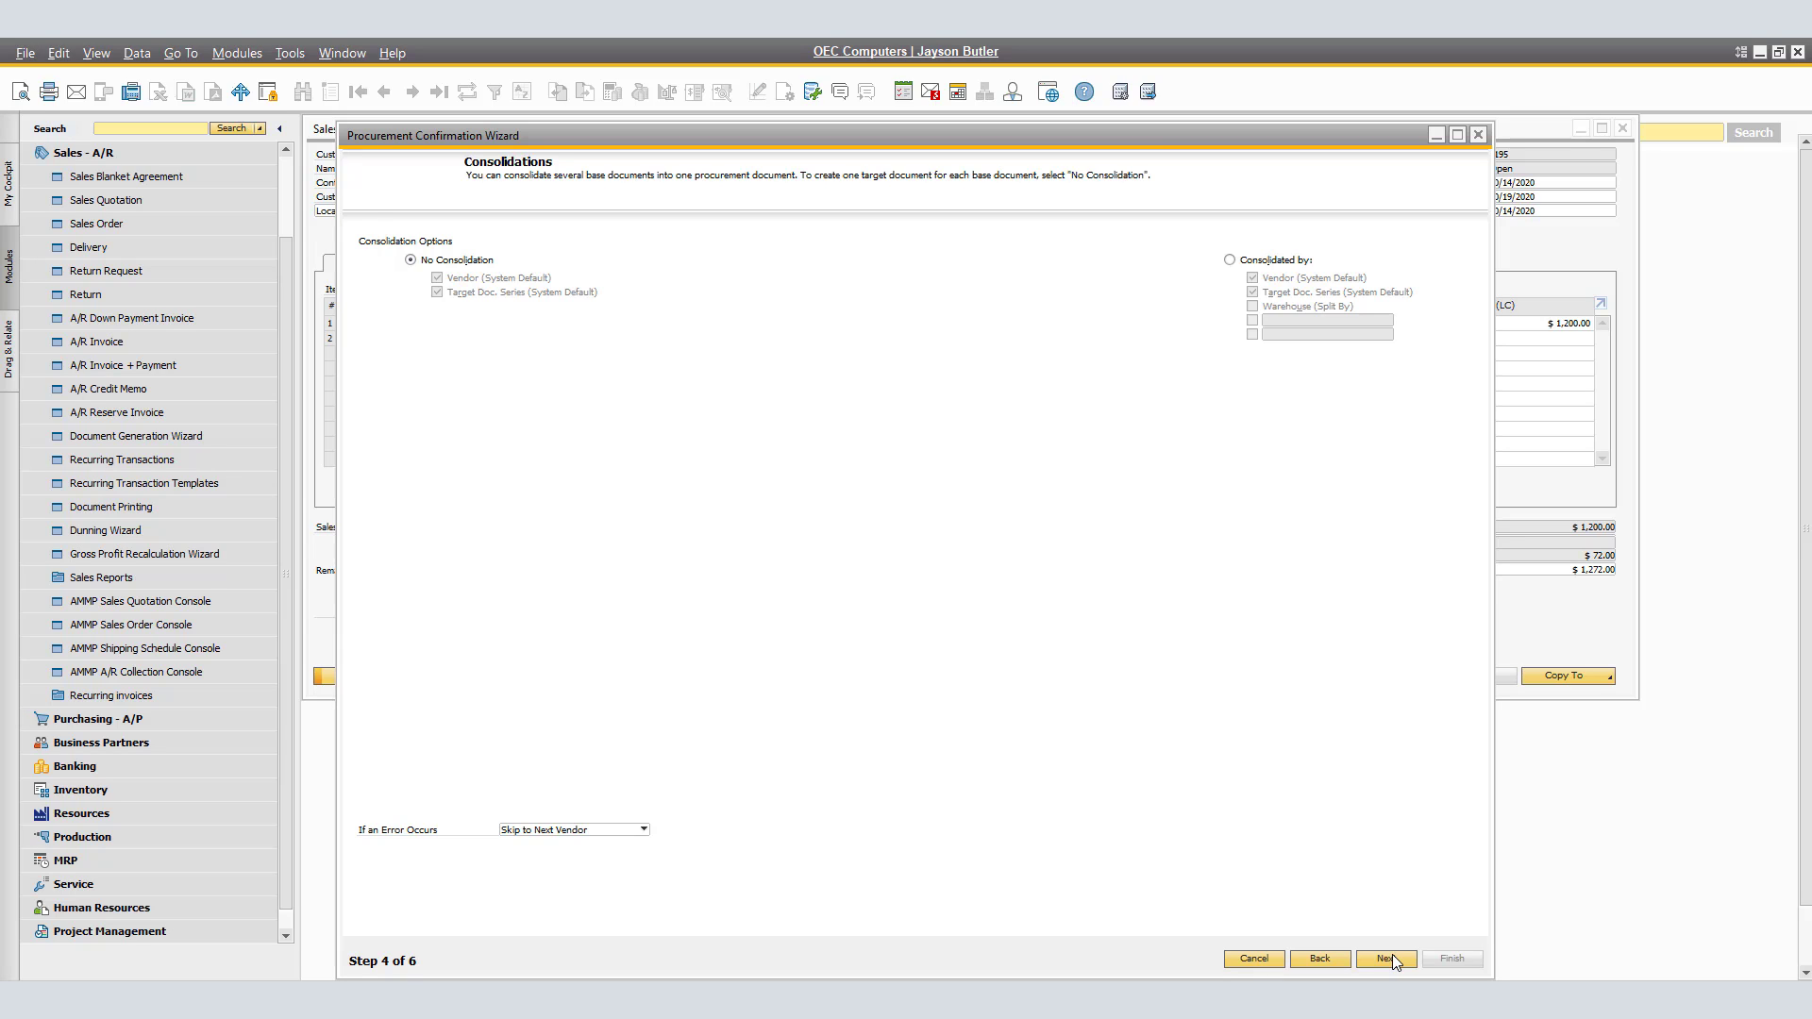
{"action": "left_click", "coordinate": [1386, 958]}
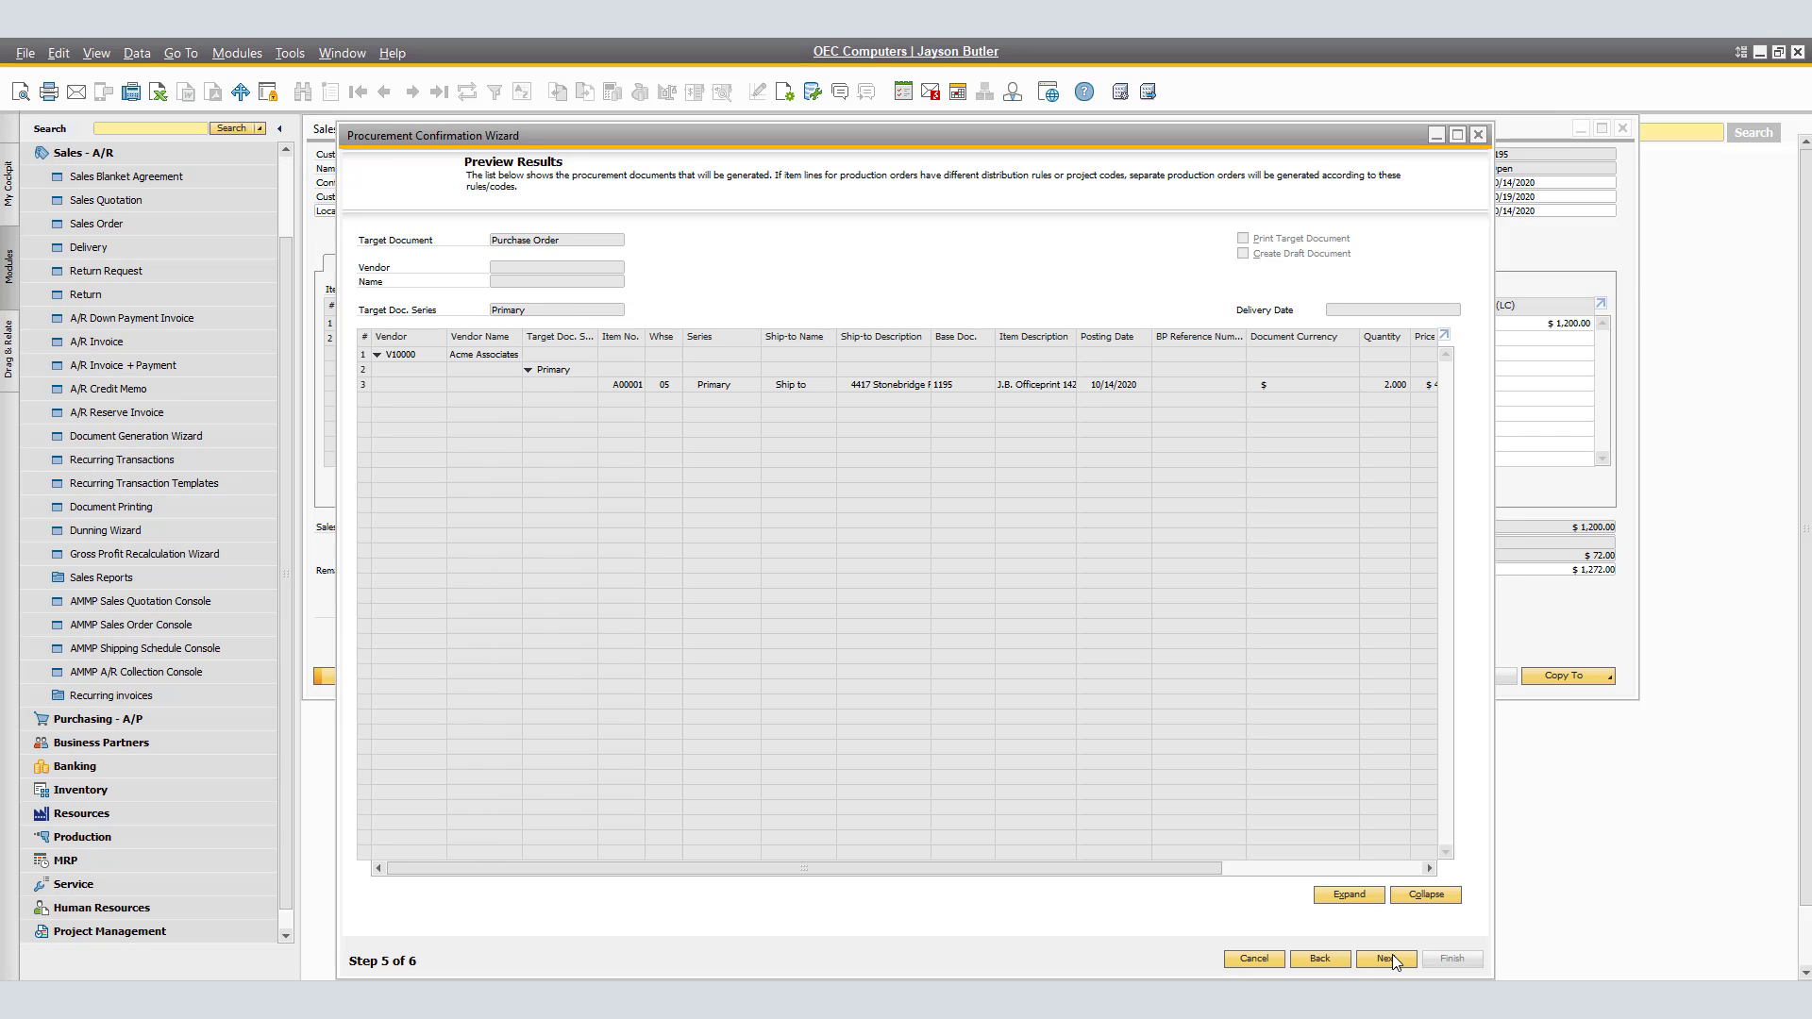
{"action": "left_click", "coordinate": [1386, 959]}
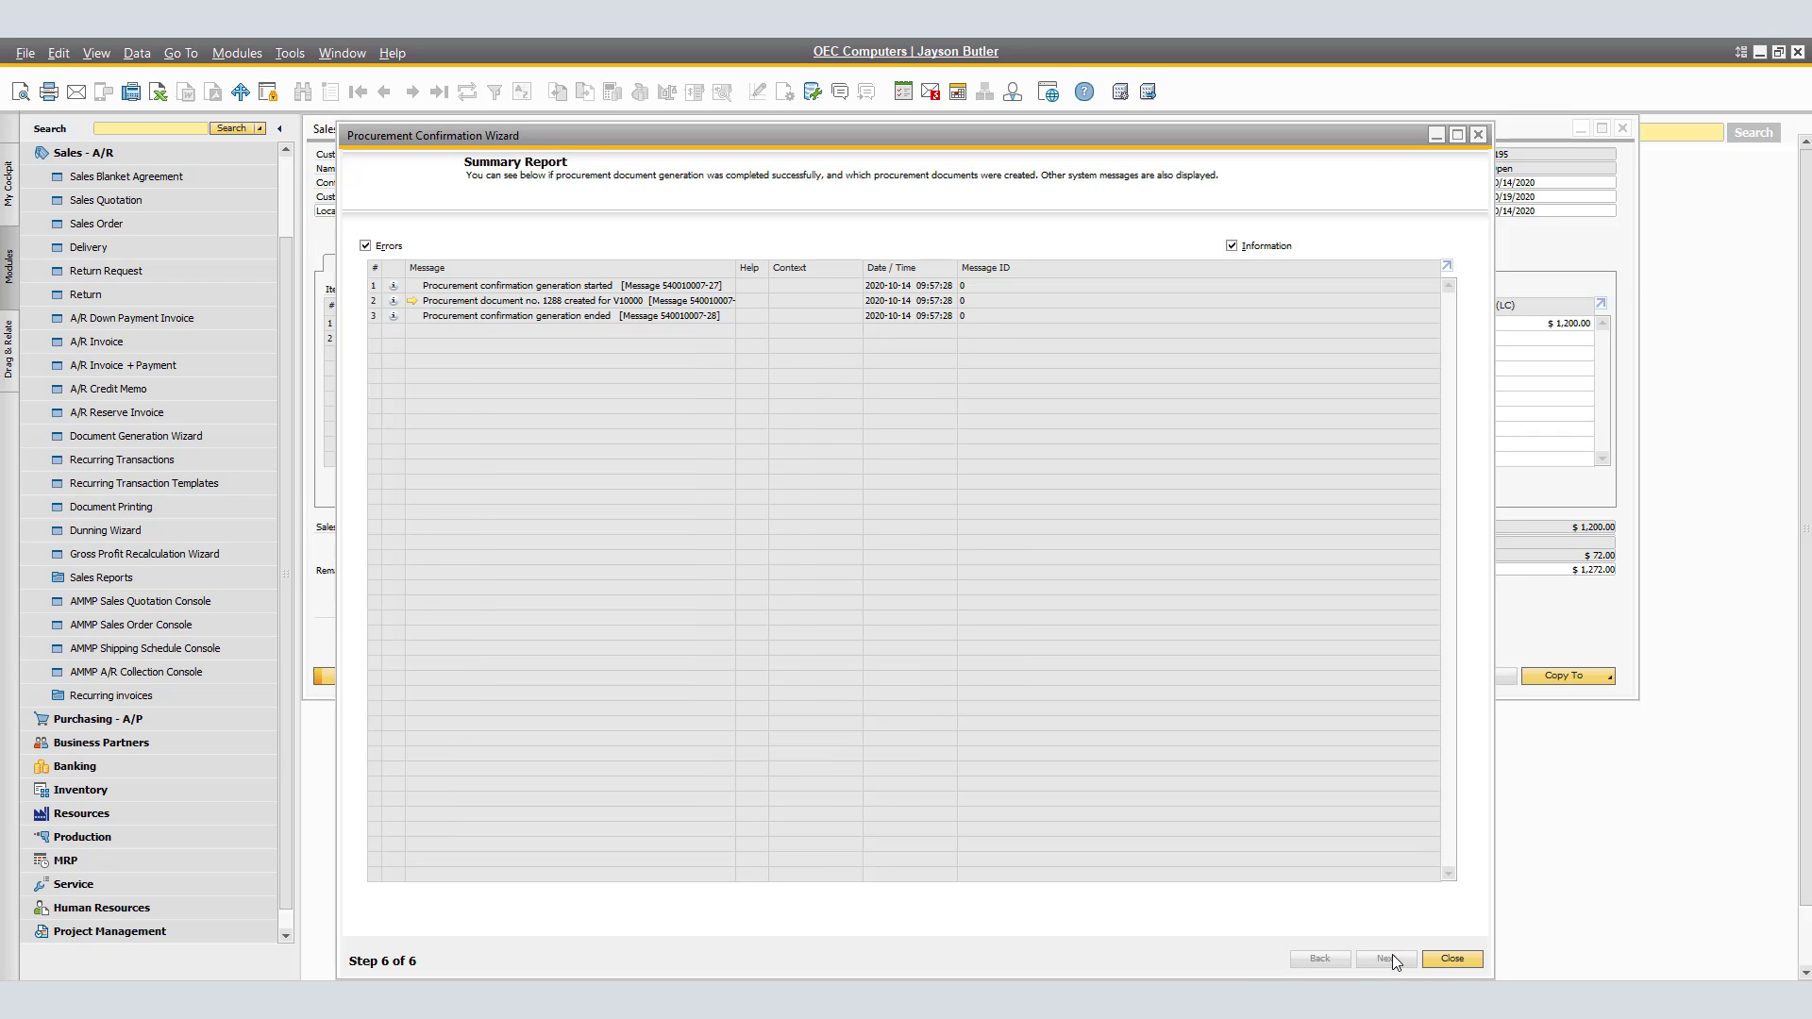
{"action": "left_click", "coordinate": [416, 302]}
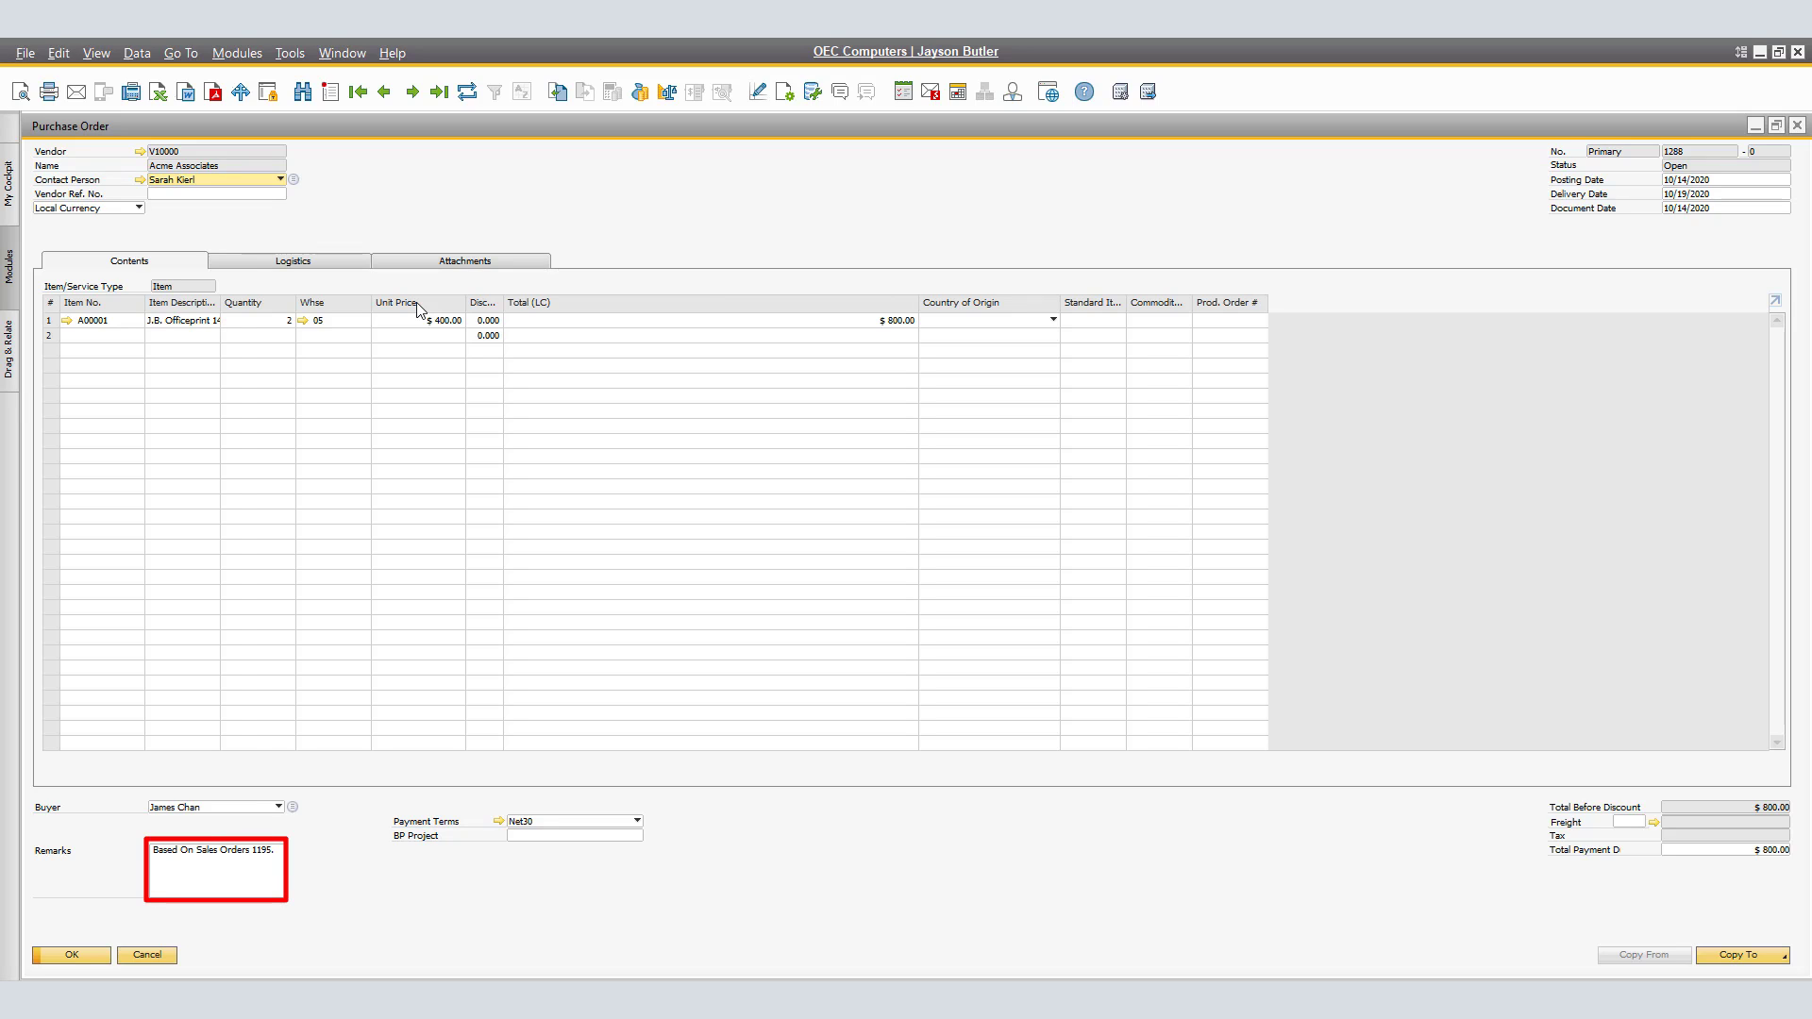
Step: Show the Relationship Map linking purchase order 1288 to sales order 1195
{"action": "right_click", "coordinate": [735, 279]}
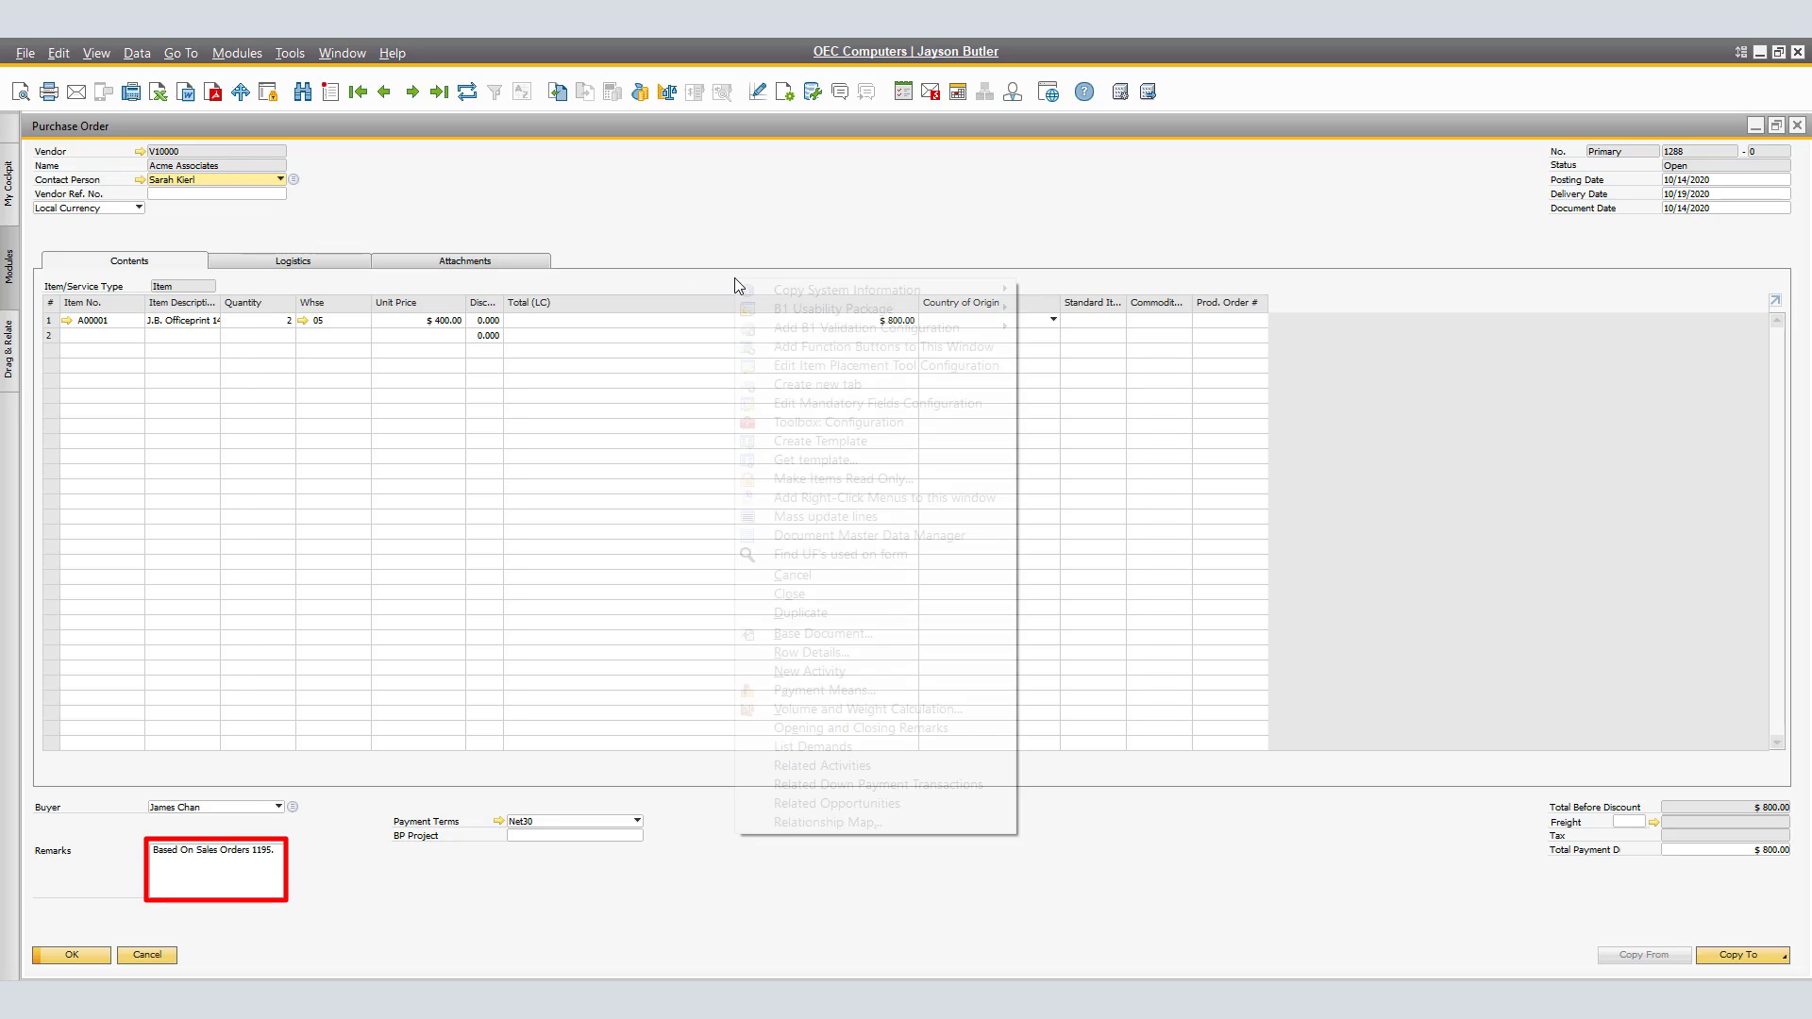
{"action": "left_click", "coordinate": [813, 822]}
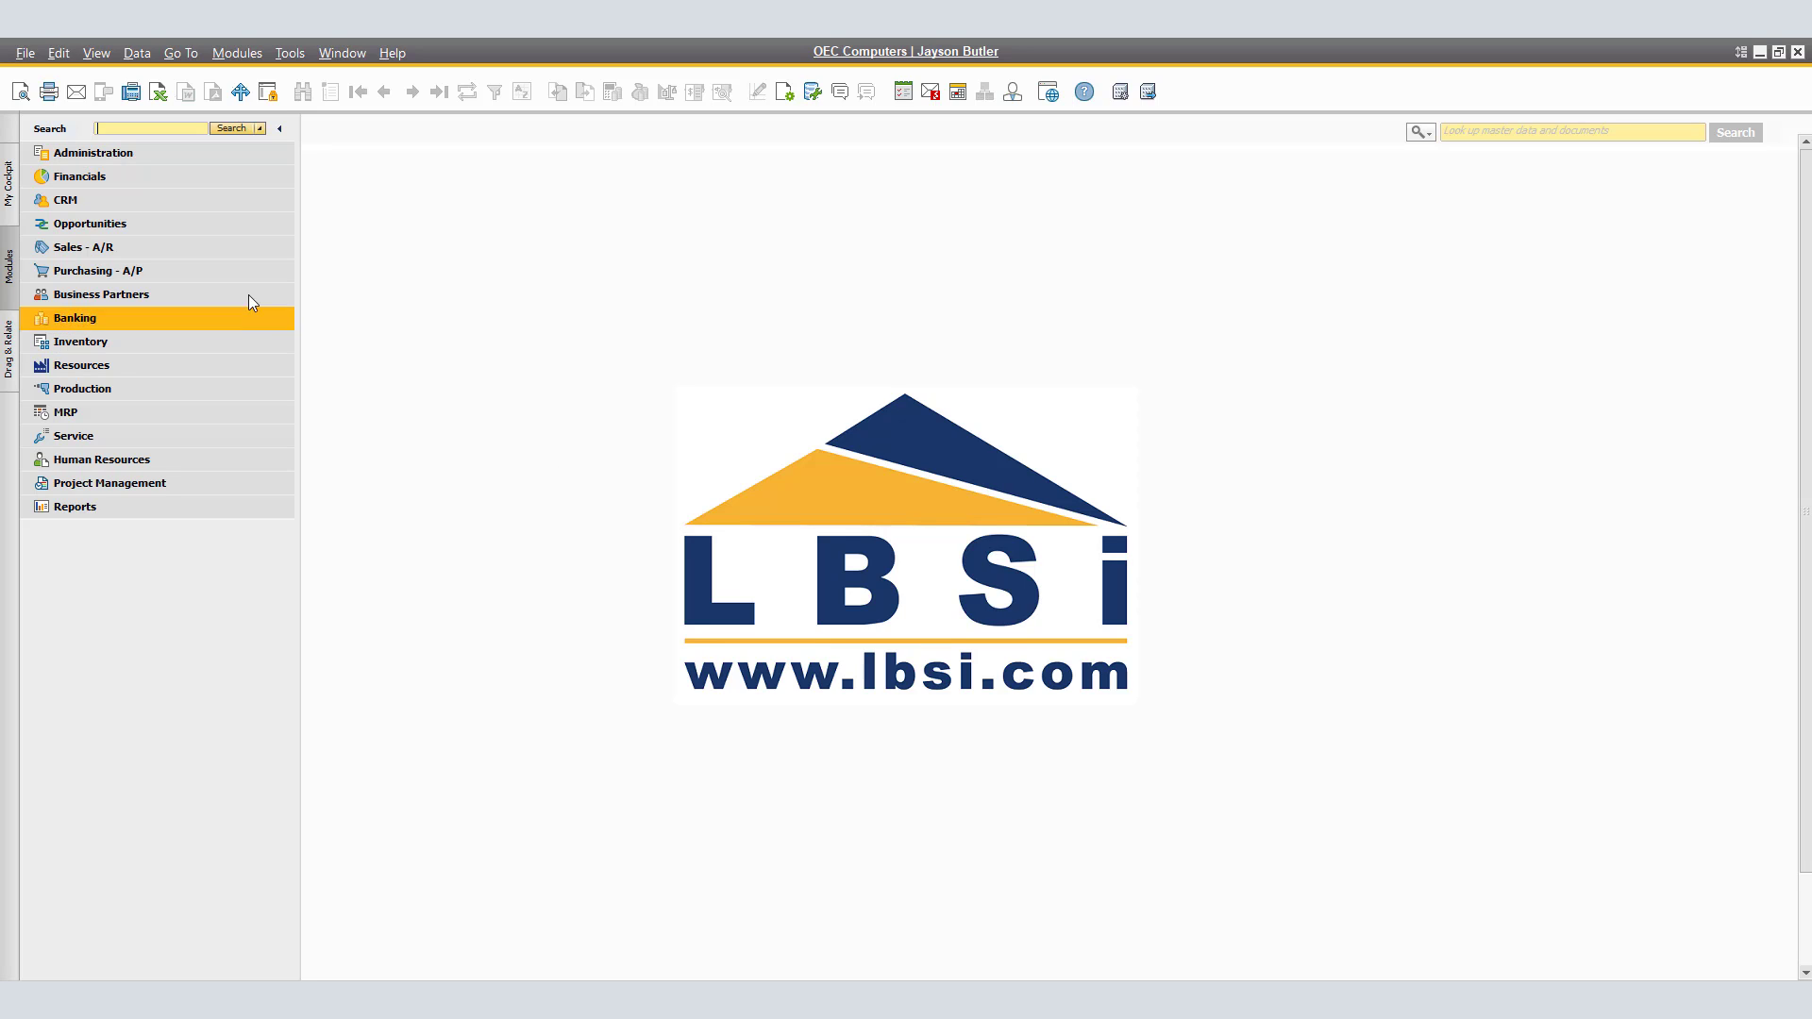
Step: Open the latest sales order (1198) and review the bill of materials for P10002
{"action": "left_click", "coordinate": [138, 244]}
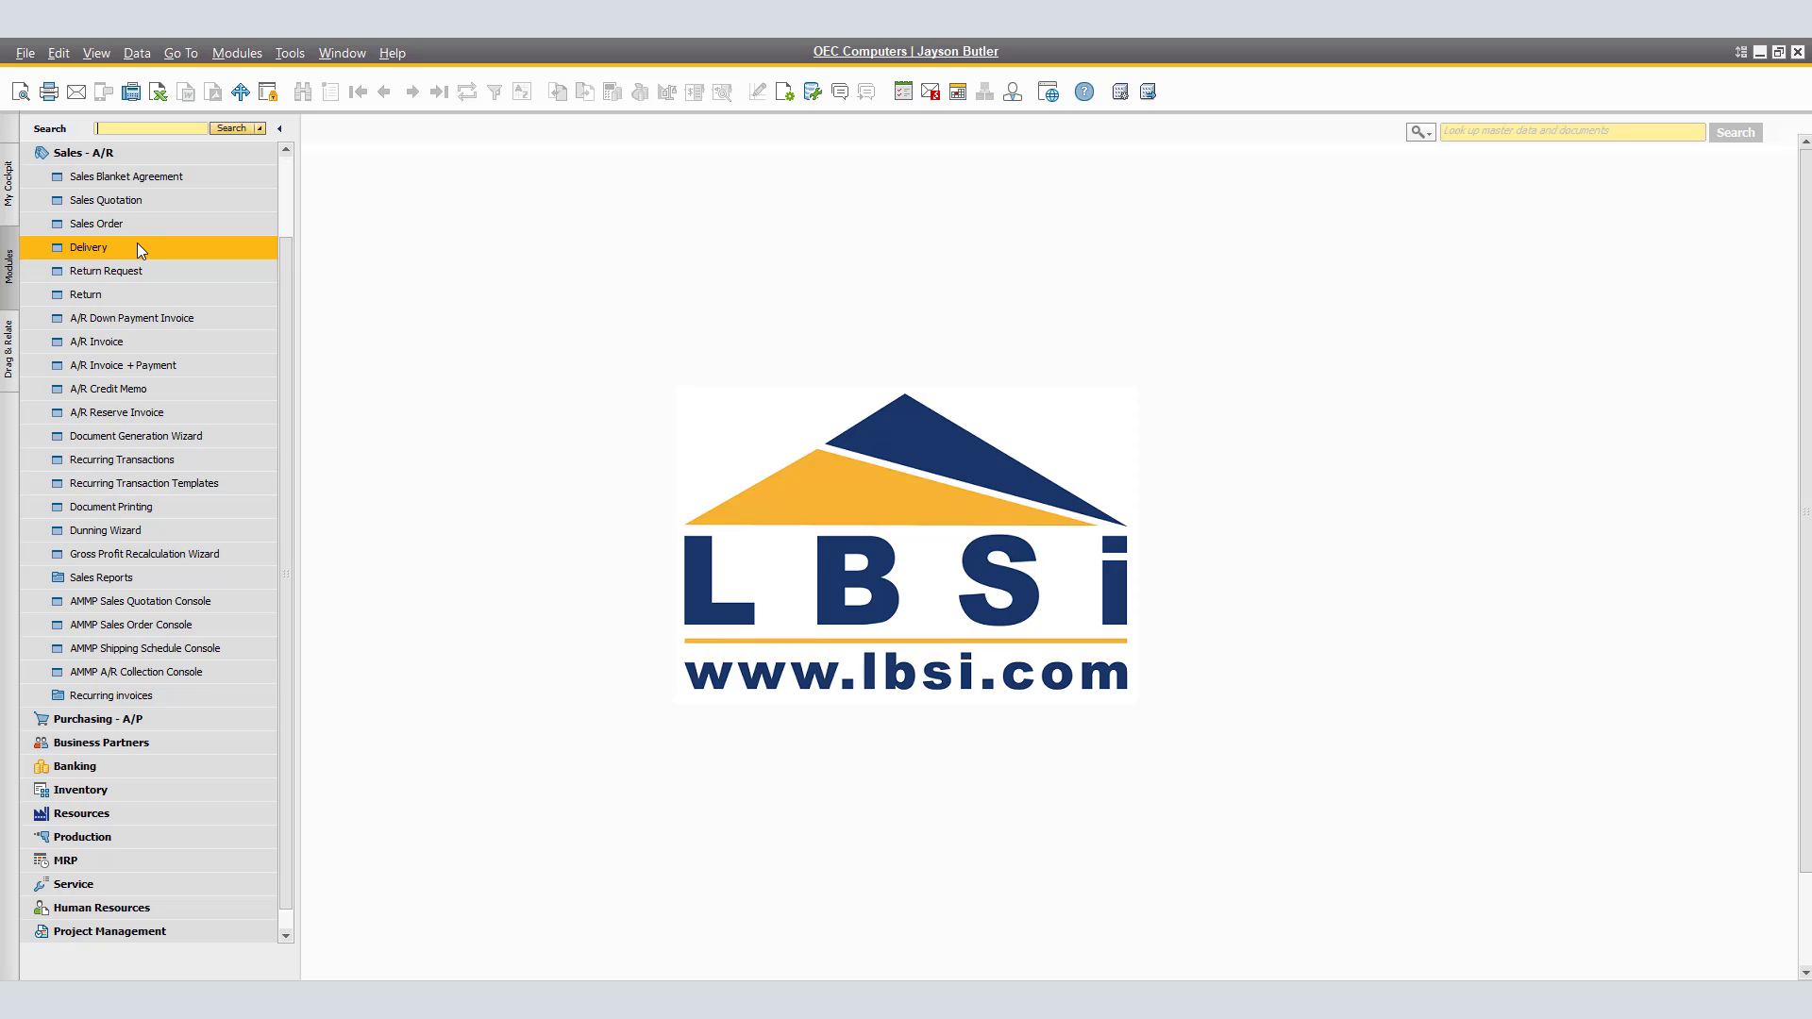
{"action": "left_click", "coordinate": [119, 229]}
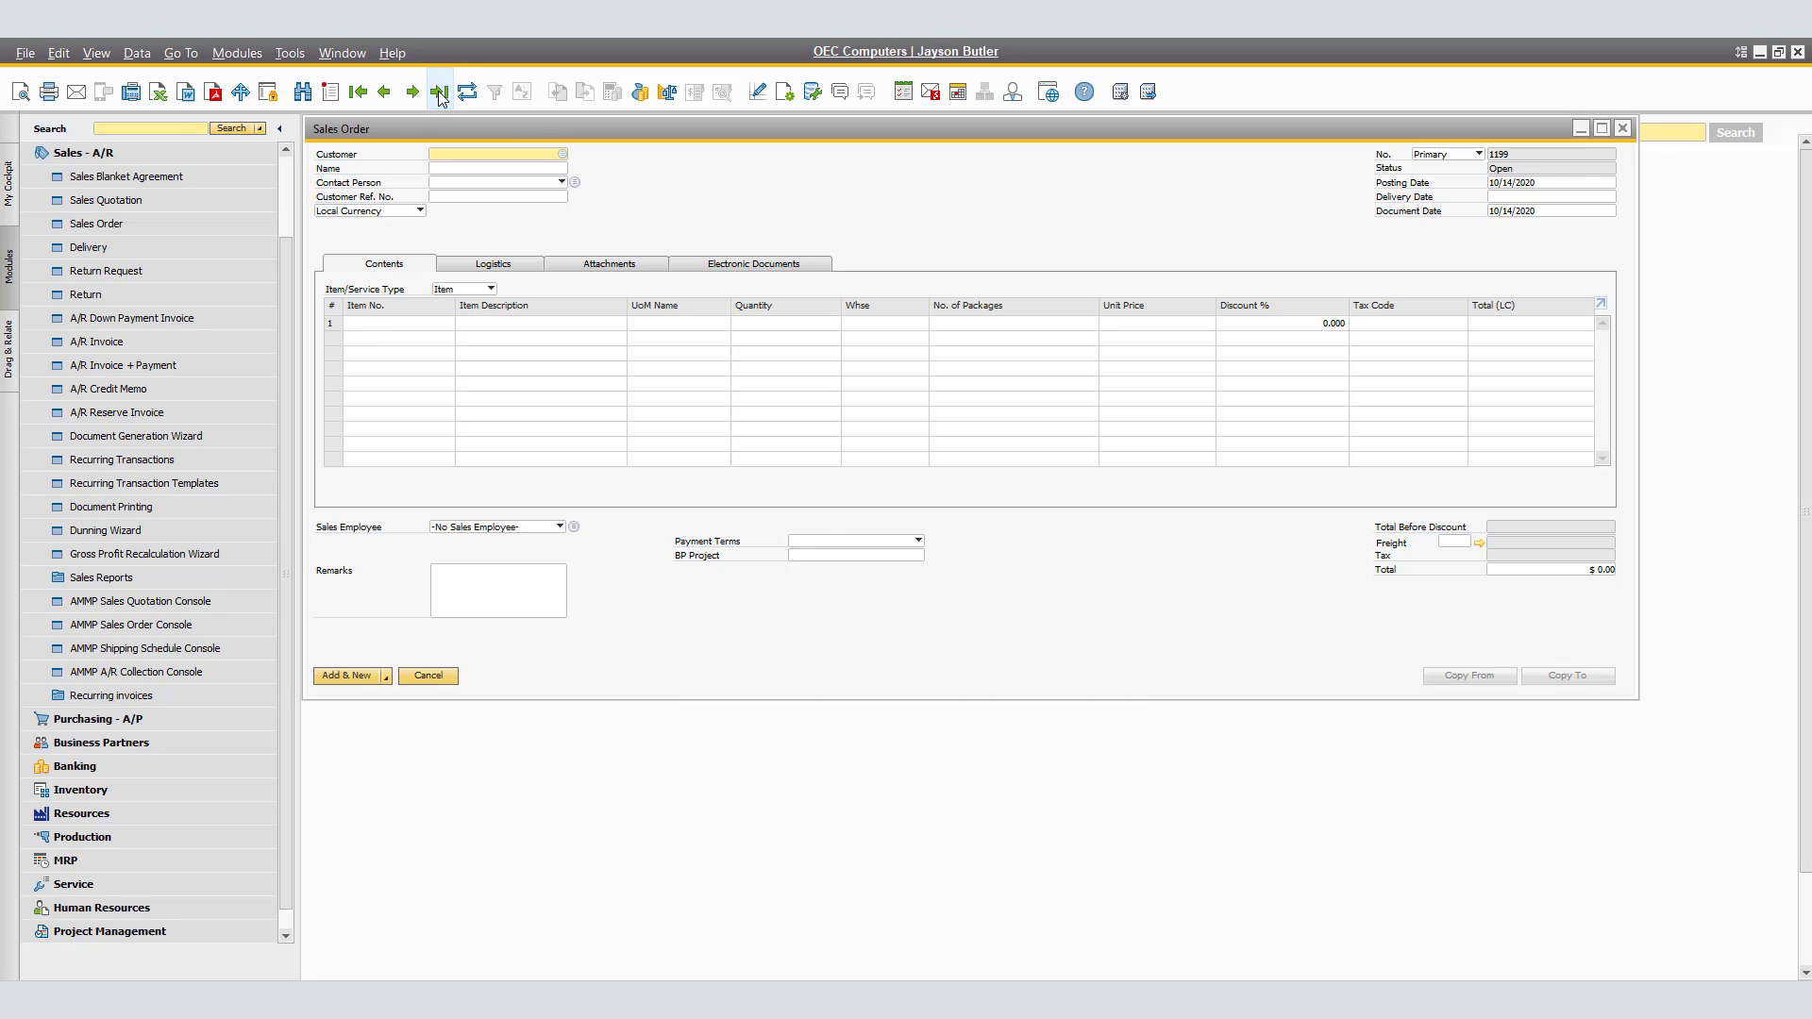
{"action": "left_click", "coordinate": [438, 92]}
{"action": "left_click", "coordinate": [351, 323]}
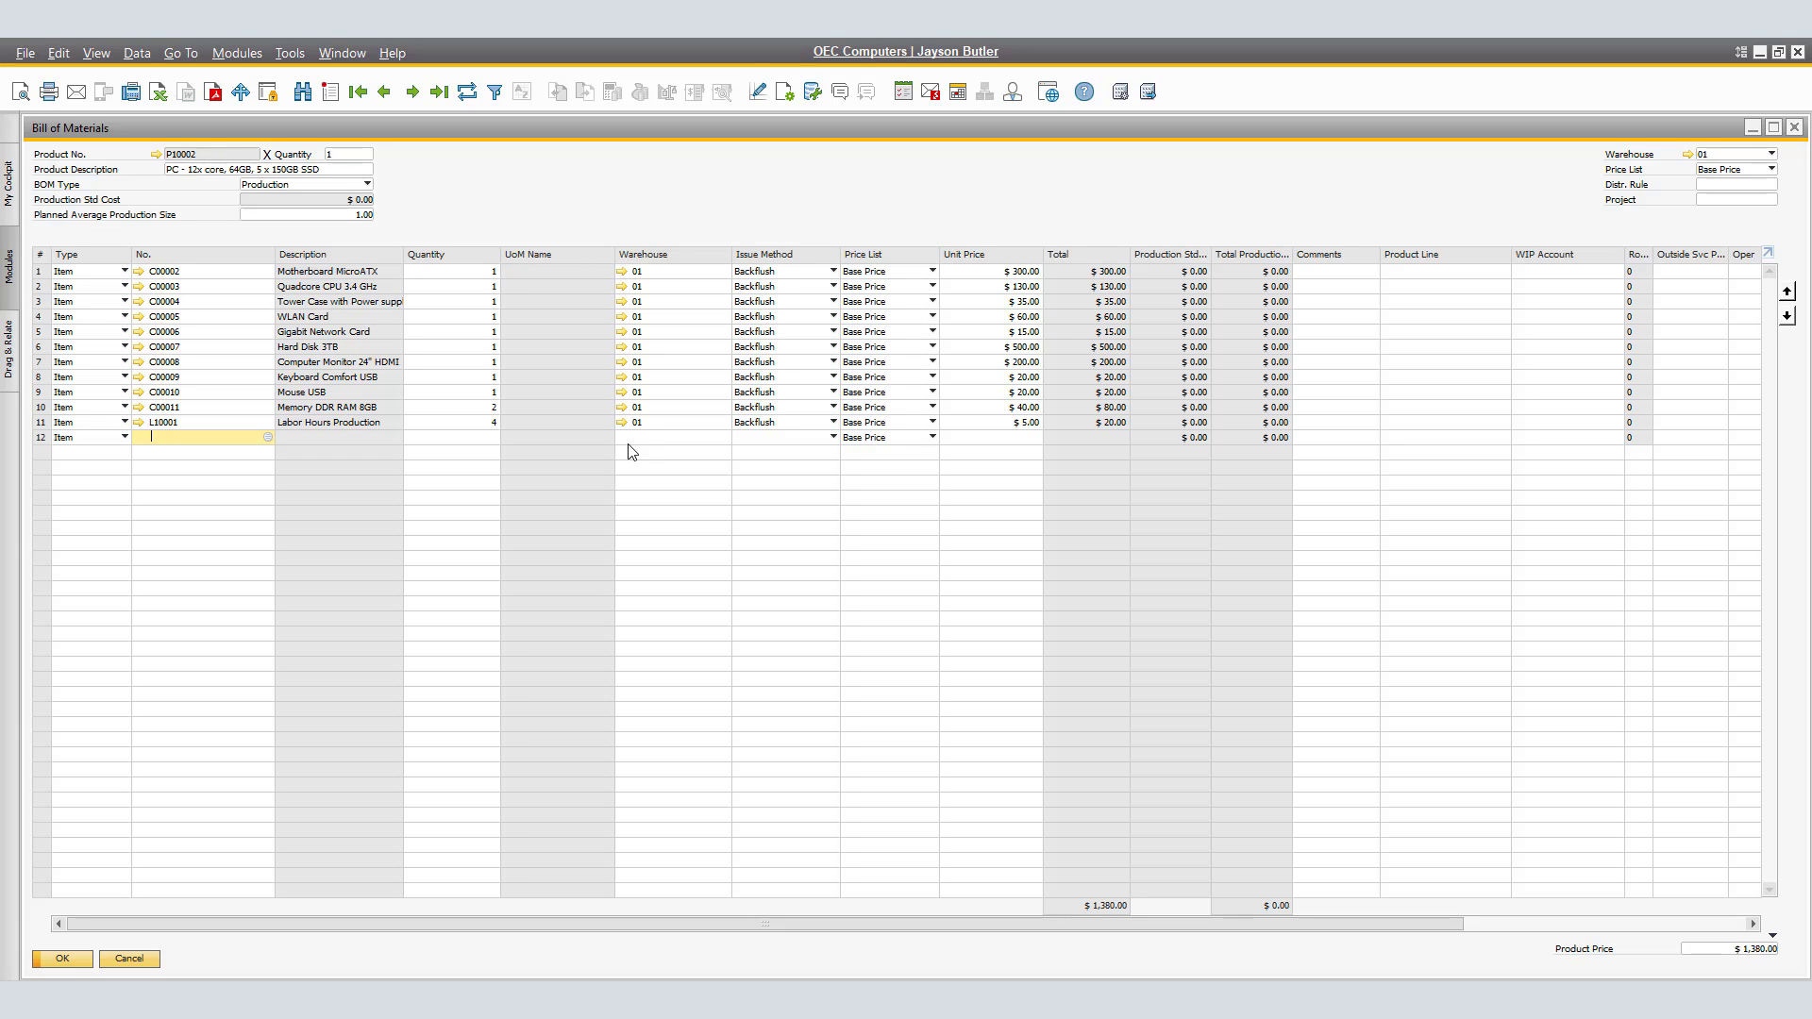
{"action": "left_click", "coordinate": [1795, 127]}
Step: Close the sales order and relaunch the Procurement Confirmation Wizard from Production
{"action": "left_click", "coordinate": [1625, 128]}
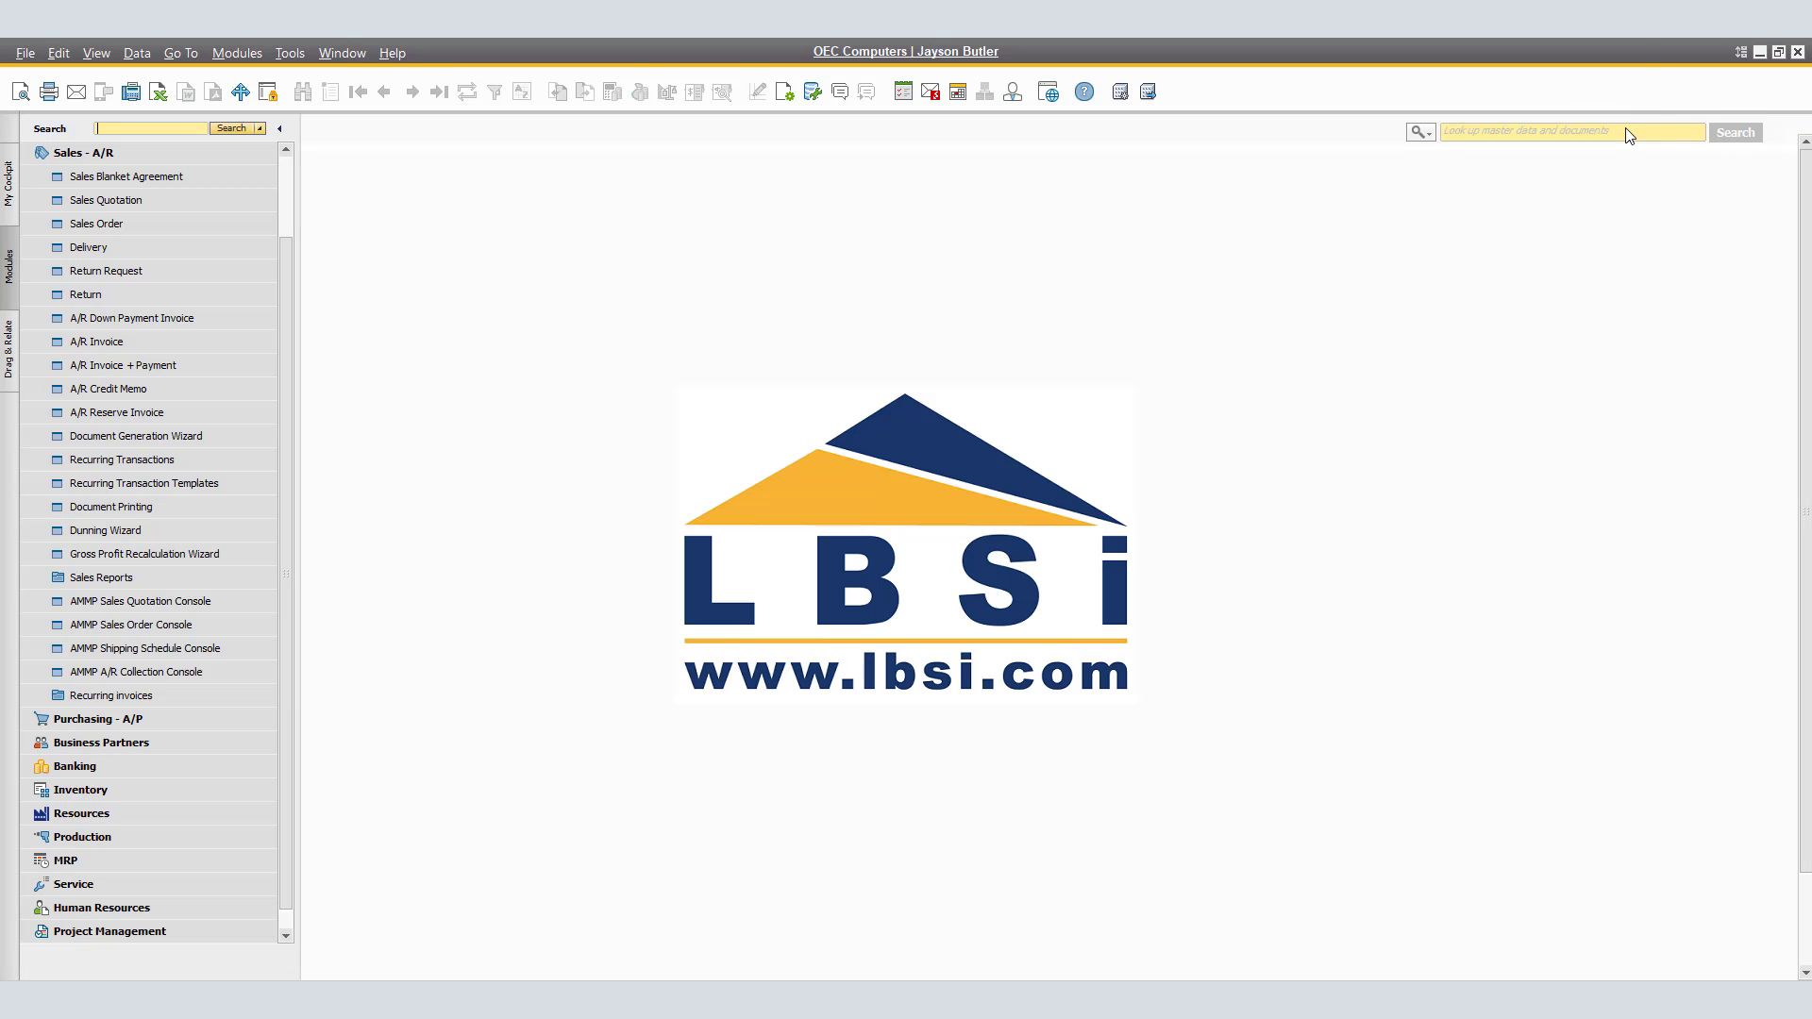
{"action": "scroll", "coordinate": [245, 296], "scroll_direction": "up", "scroll_amount": 4}
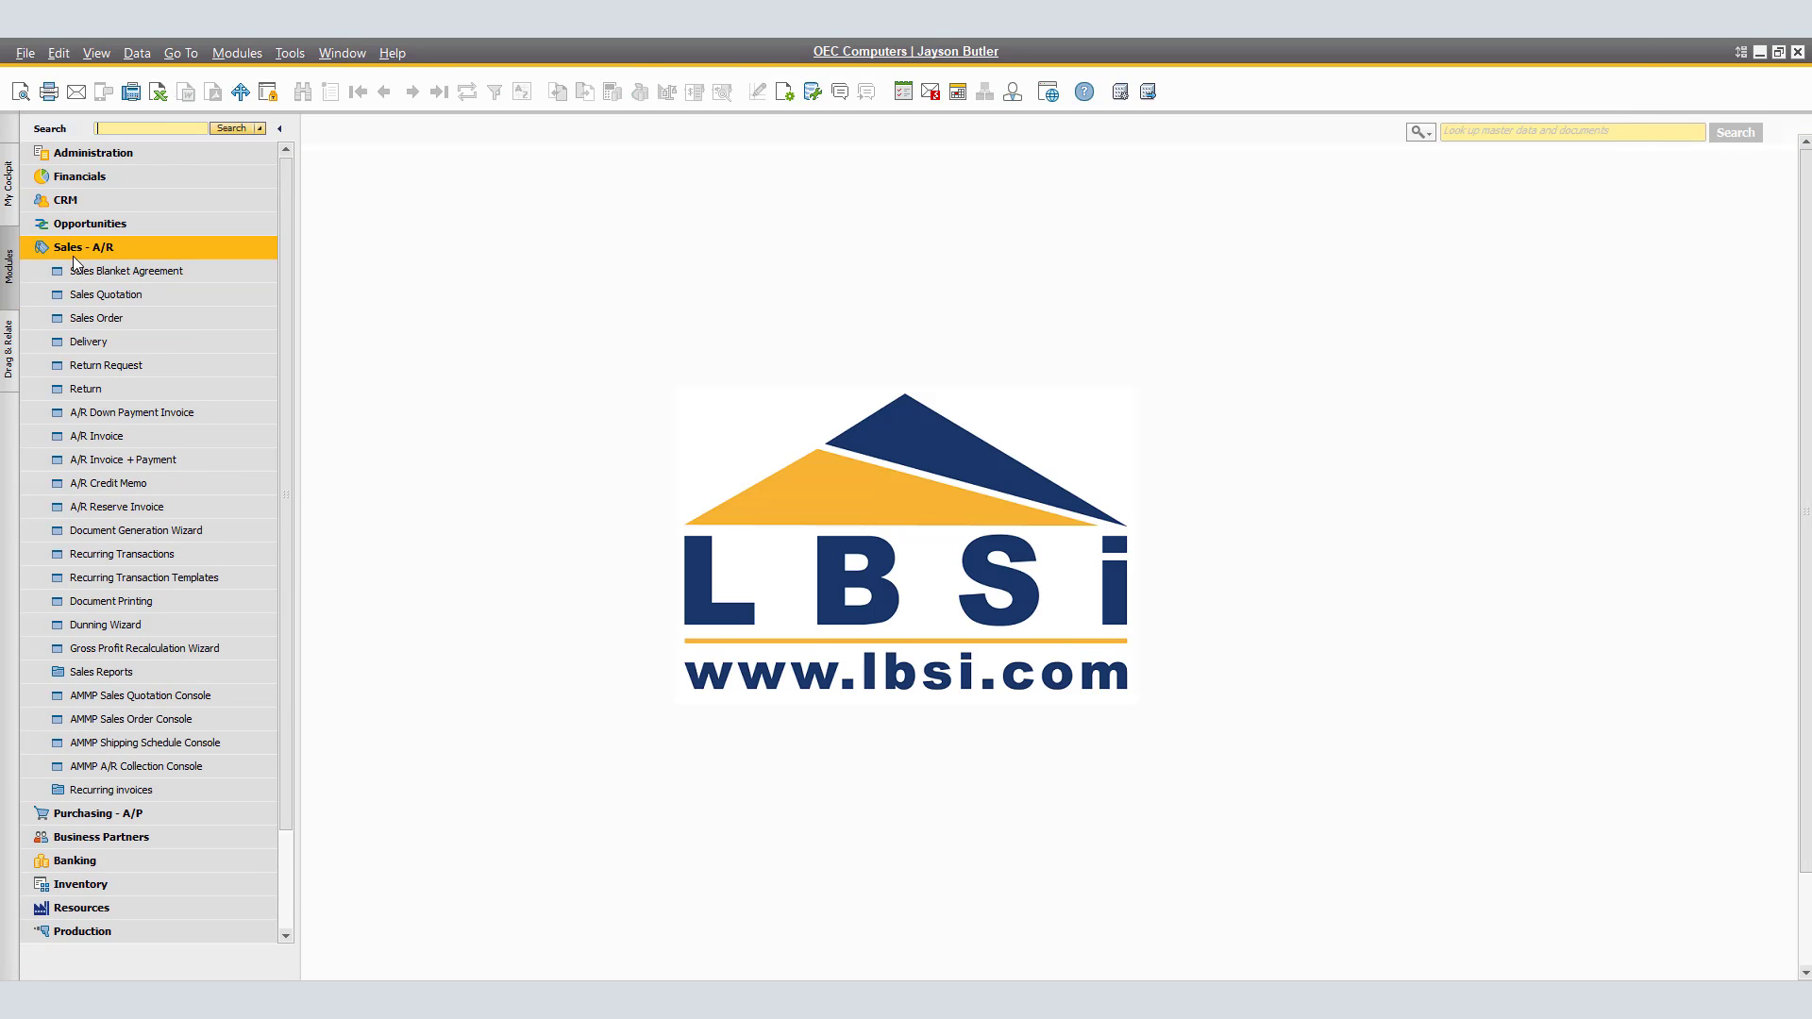
{"action": "left_click", "coordinate": [72, 257]}
{"action": "left_click", "coordinate": [77, 389]}
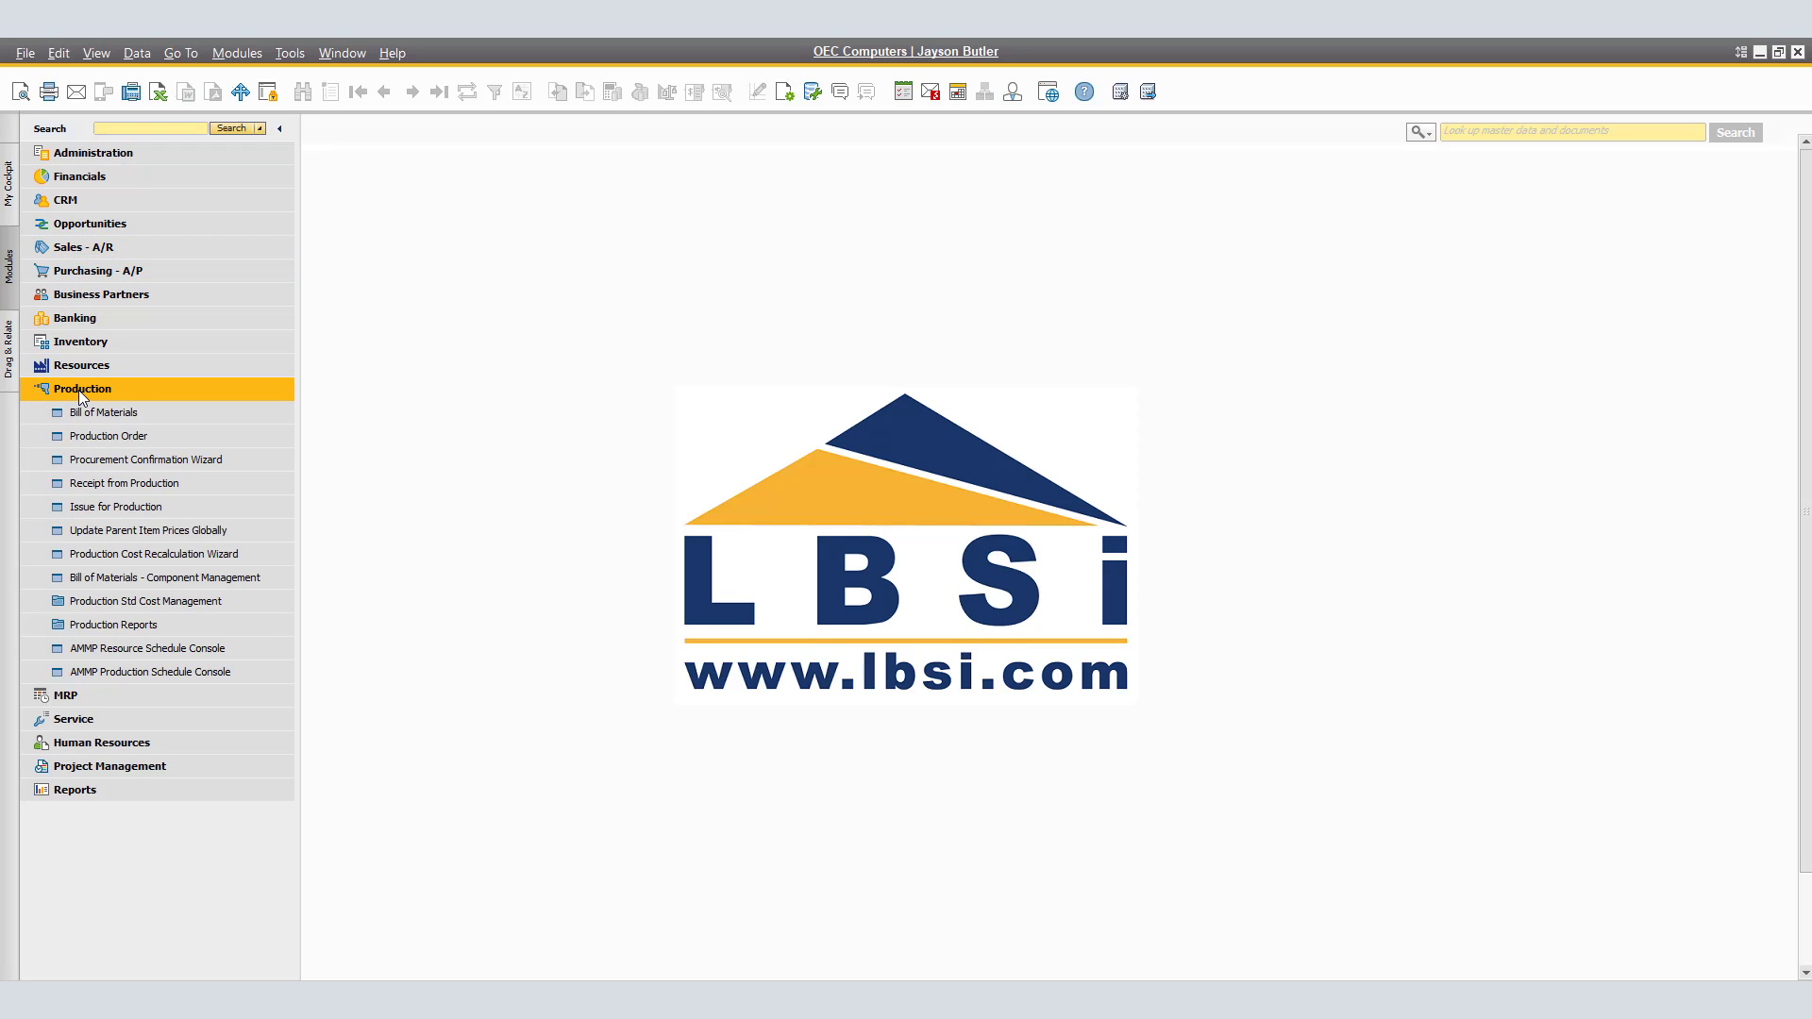
{"action": "left_click", "coordinate": [144, 460]}
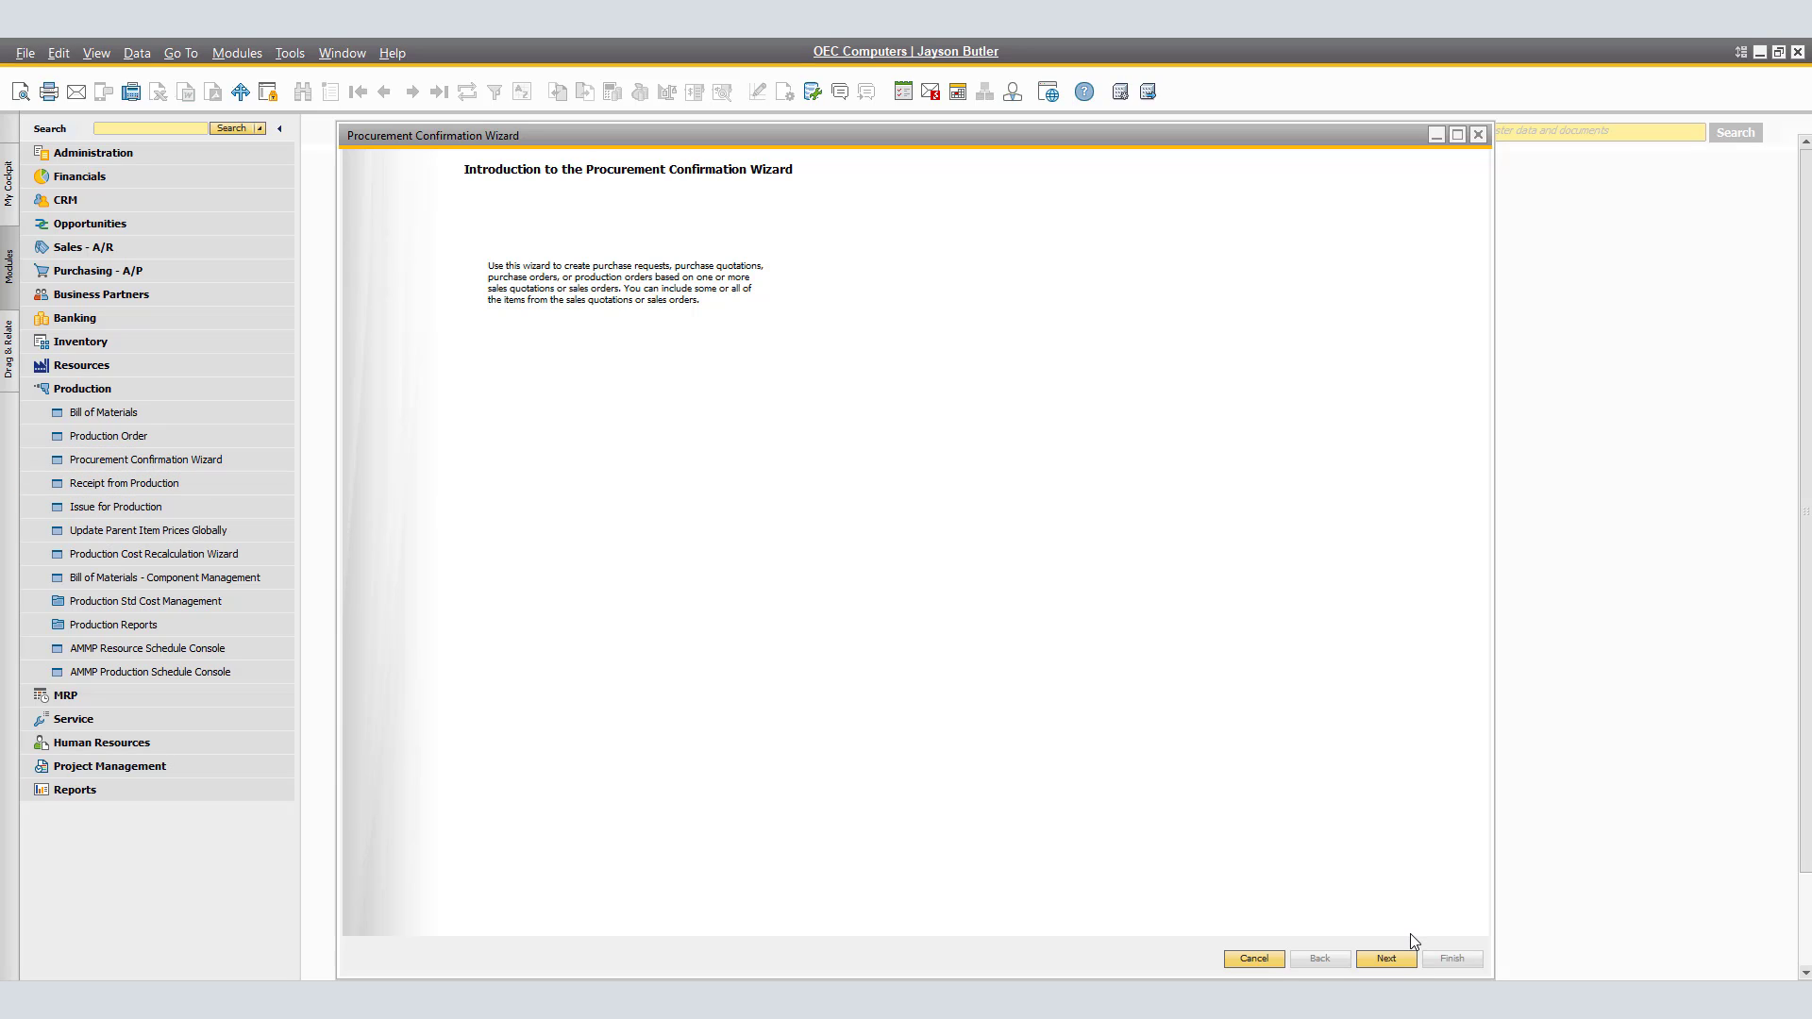
Step: Start step 1, include all open base documents, and add all 12 matching customers
{"action": "left_click", "coordinate": [1386, 959]}
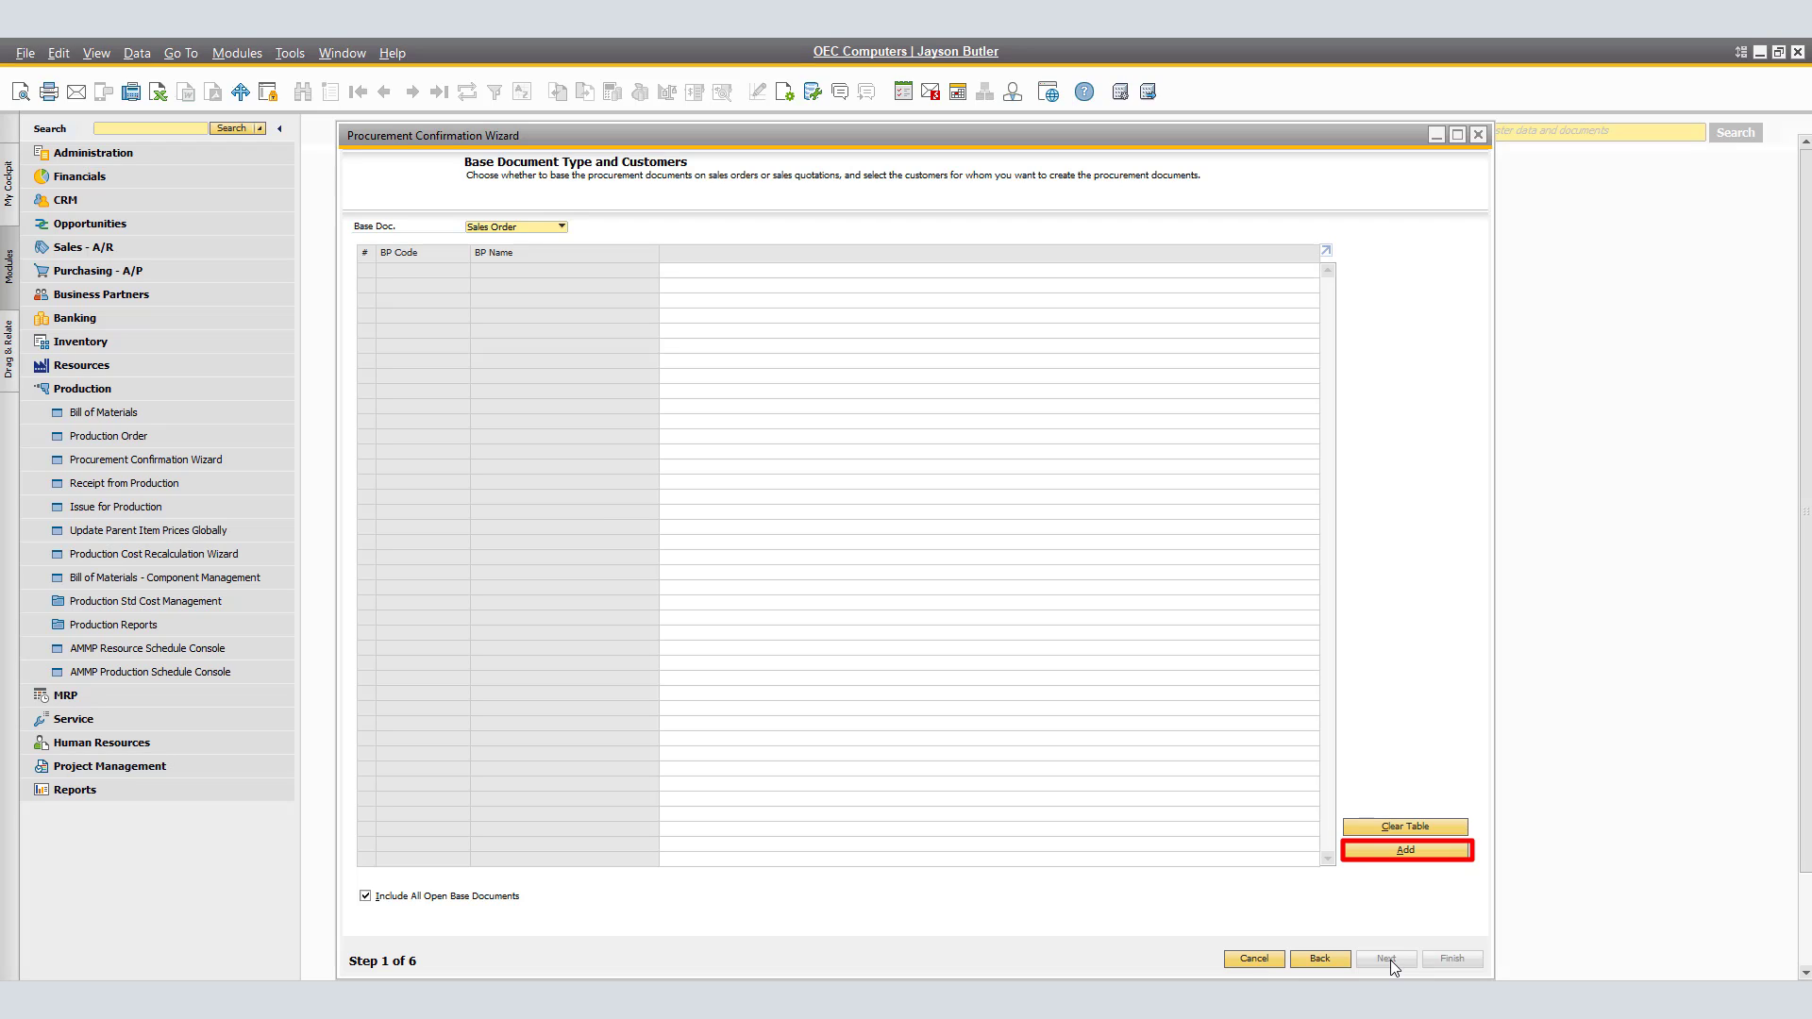
{"action": "left_click", "coordinate": [1410, 848]}
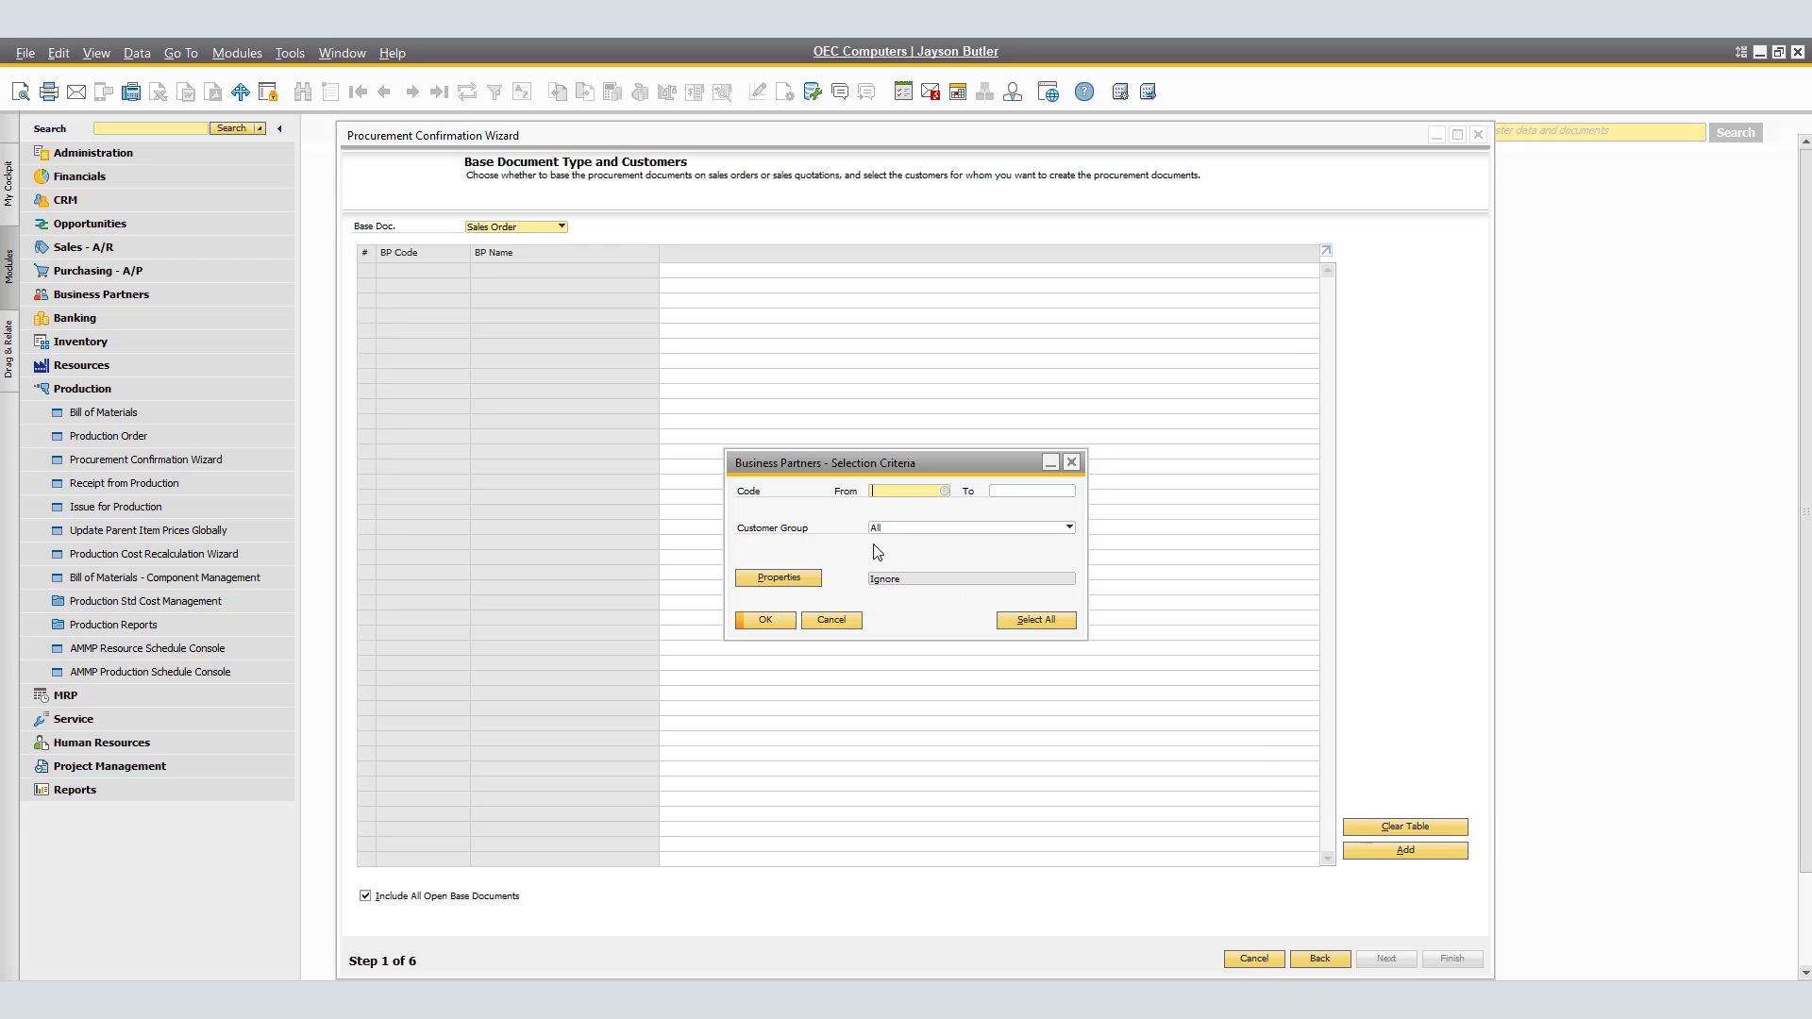
{"action": "left_click", "coordinate": [766, 620]}
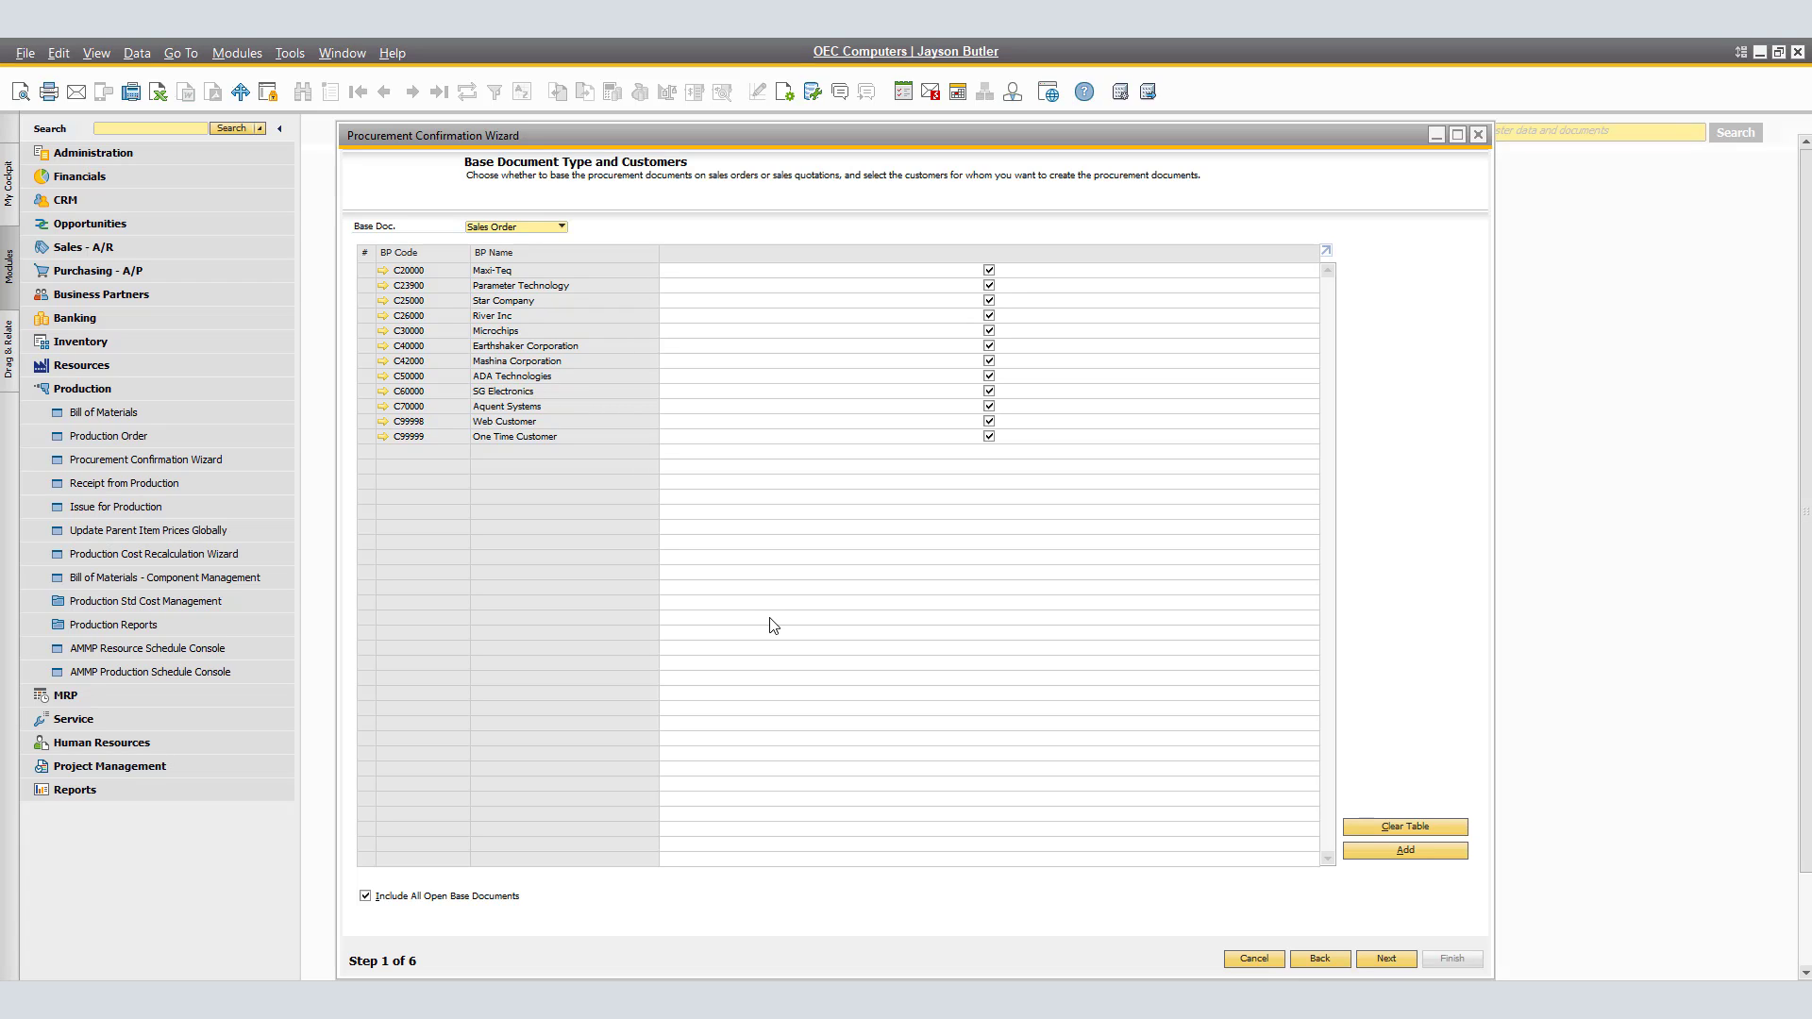
Step: Keep orders 1193 and 1196–1198 selected and advance to their 15 line items
{"action": "left_click", "coordinate": [1386, 959]}
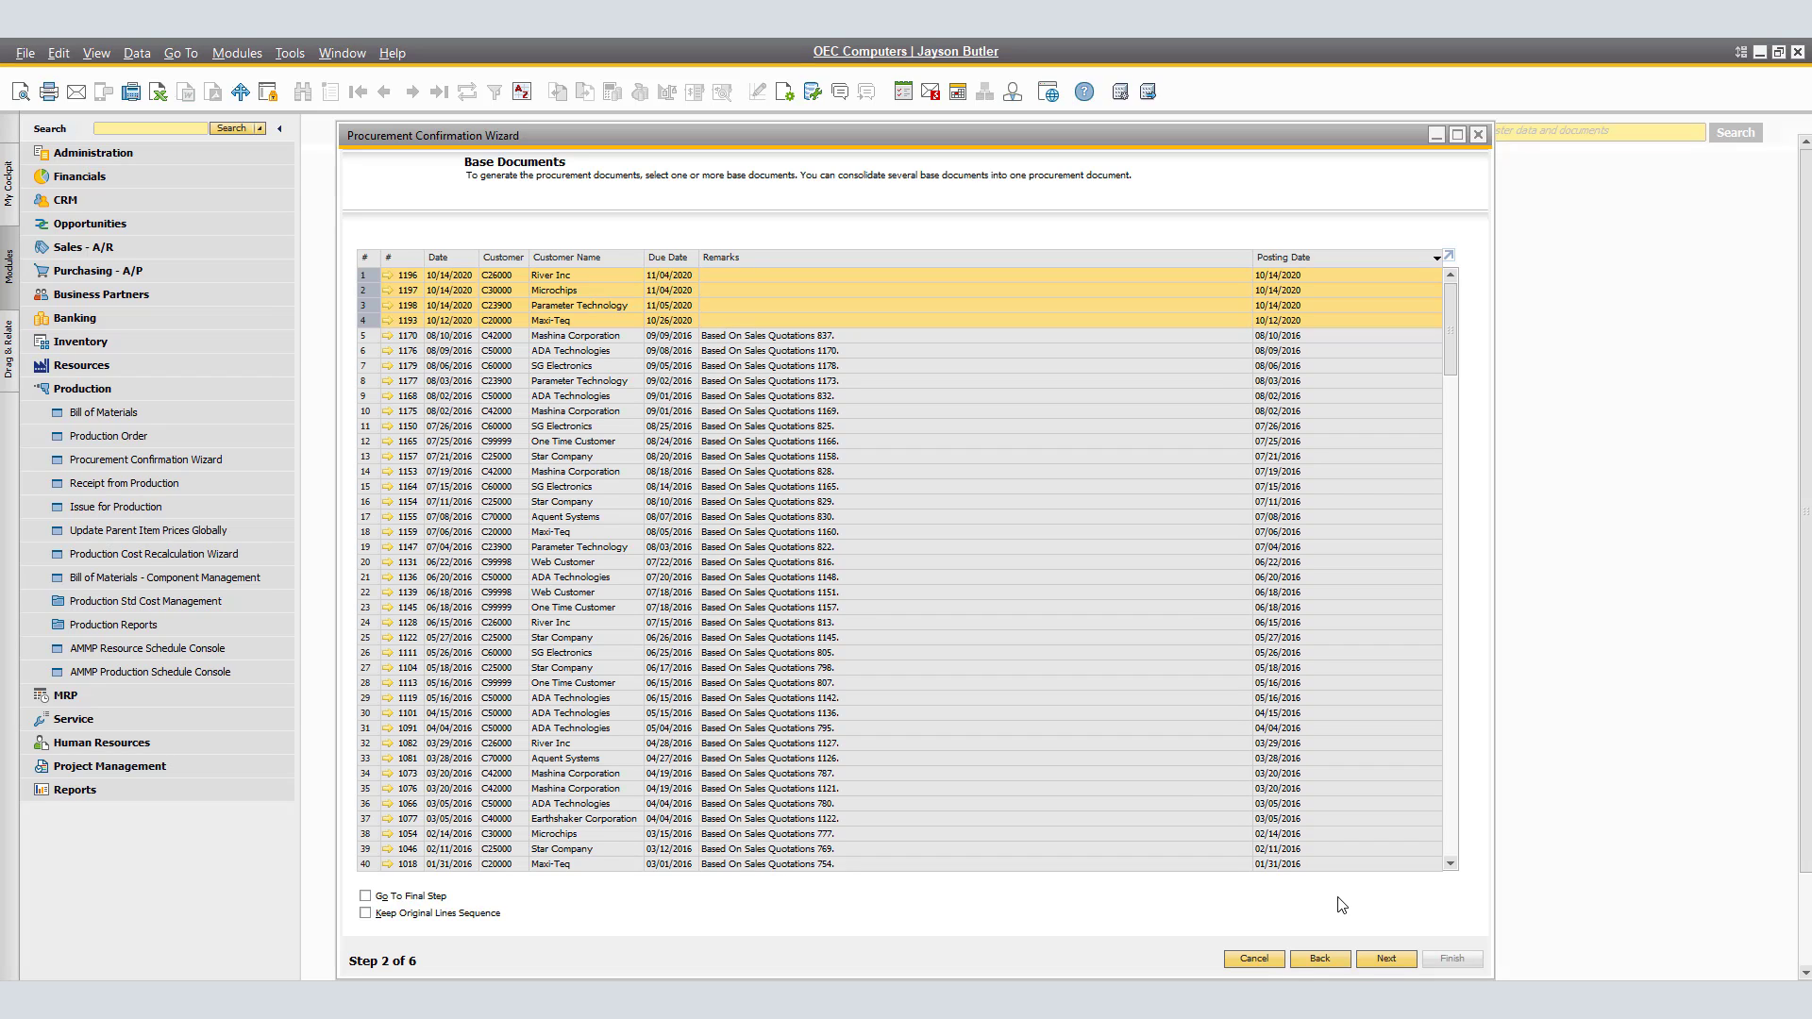
{"action": "left_click", "coordinate": [1396, 959]}
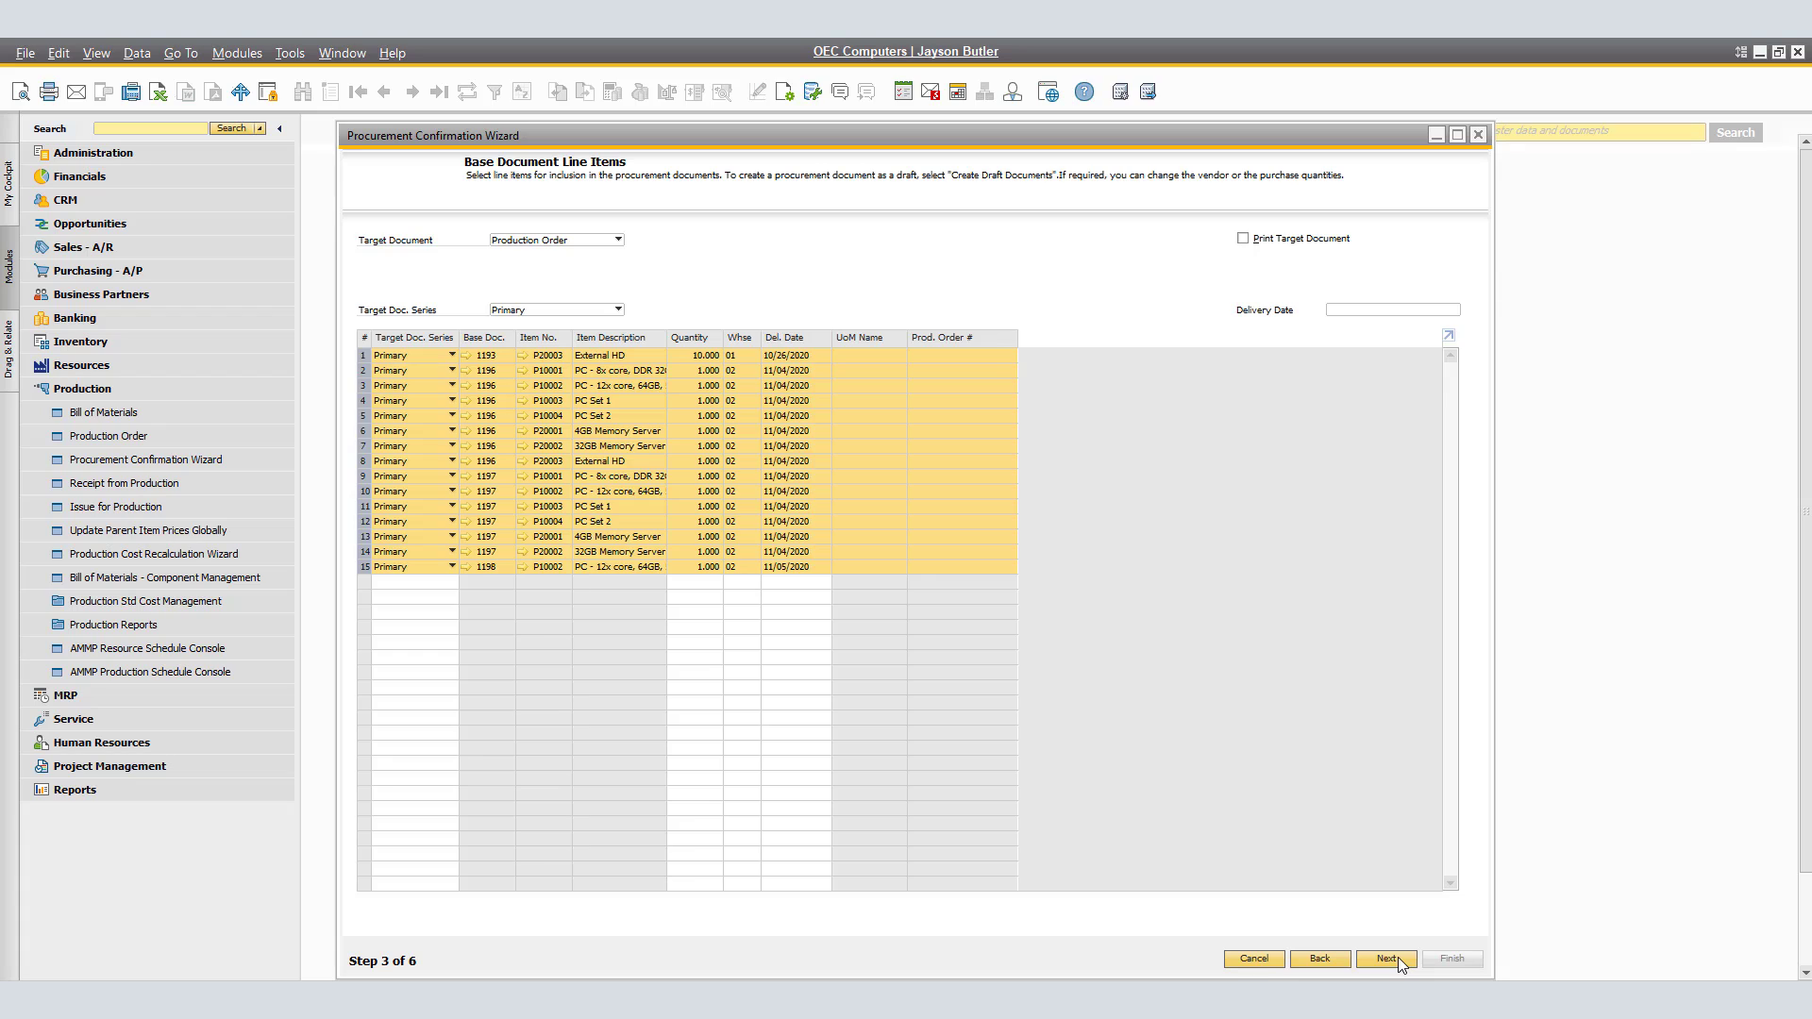
Step: Advance from the 15 Production Order line items to the Consolidations step
{"action": "left_click", "coordinate": [1387, 958]}
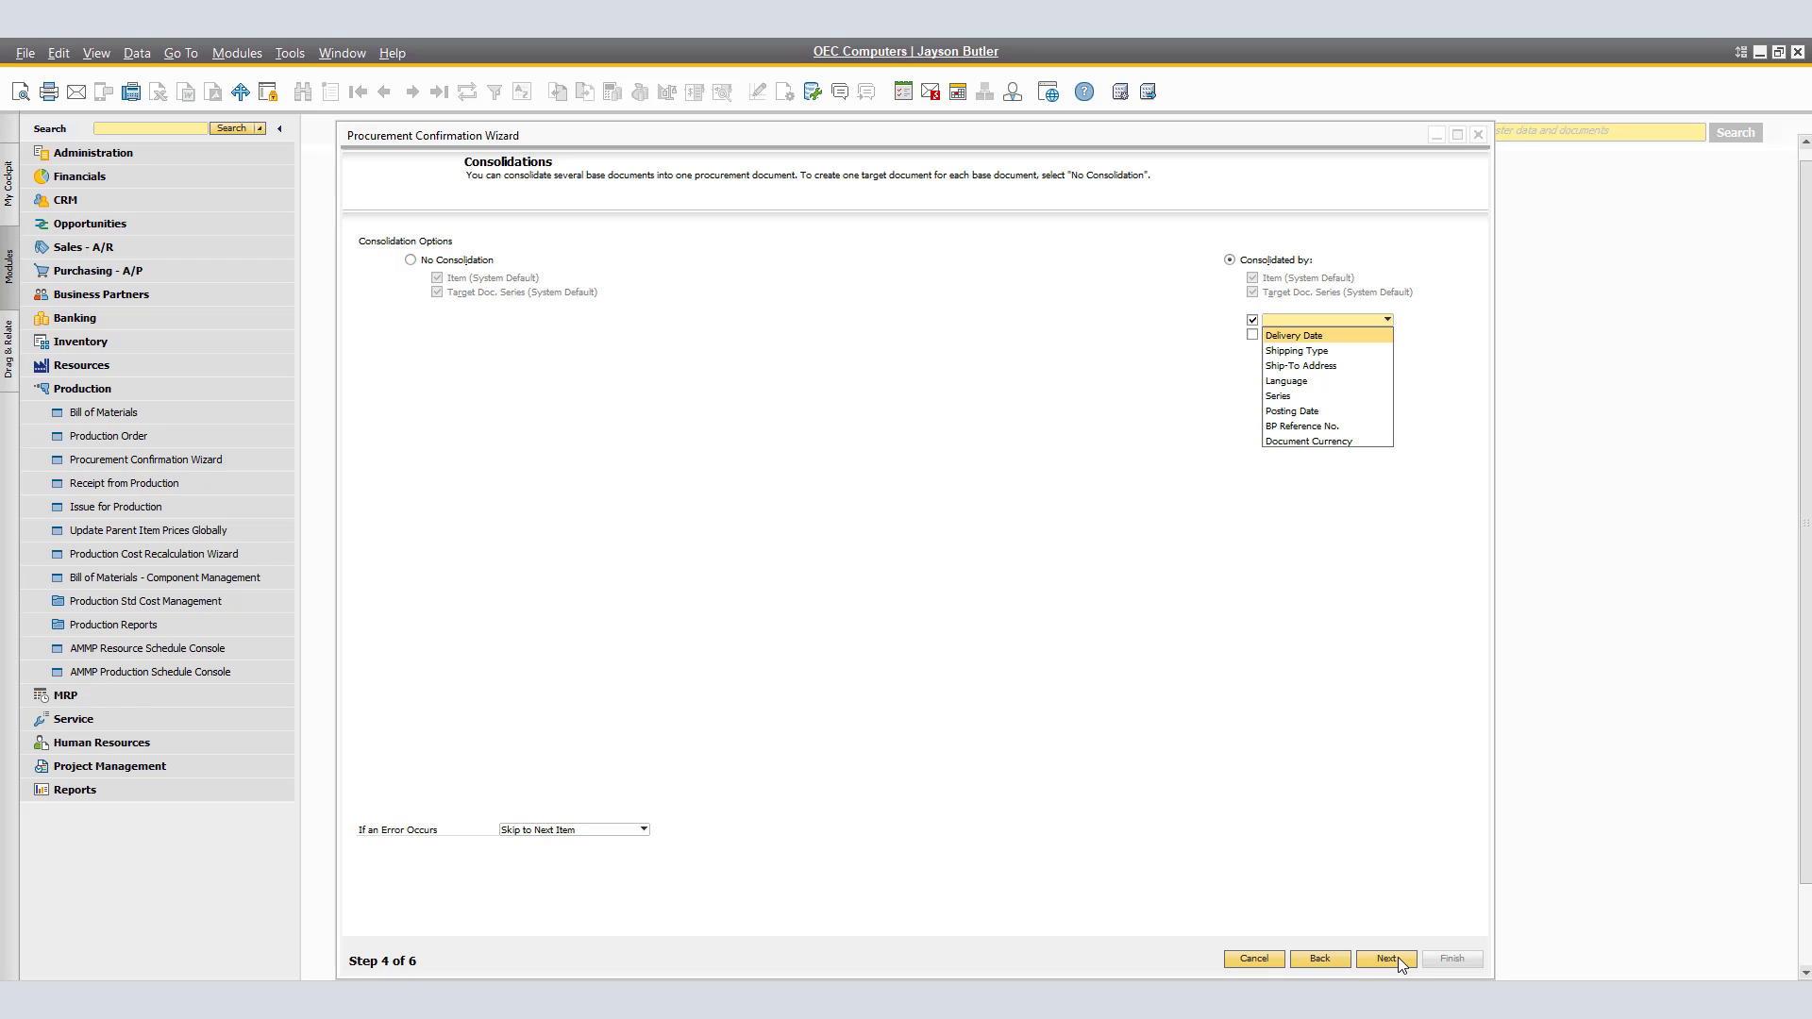
Step: Drop the extra consolidation criterion, keep Skip to Next Item on errors, and go to preview
{"action": "left_click", "coordinate": [1259, 325]}
{"action": "left_click", "coordinate": [1253, 320]}
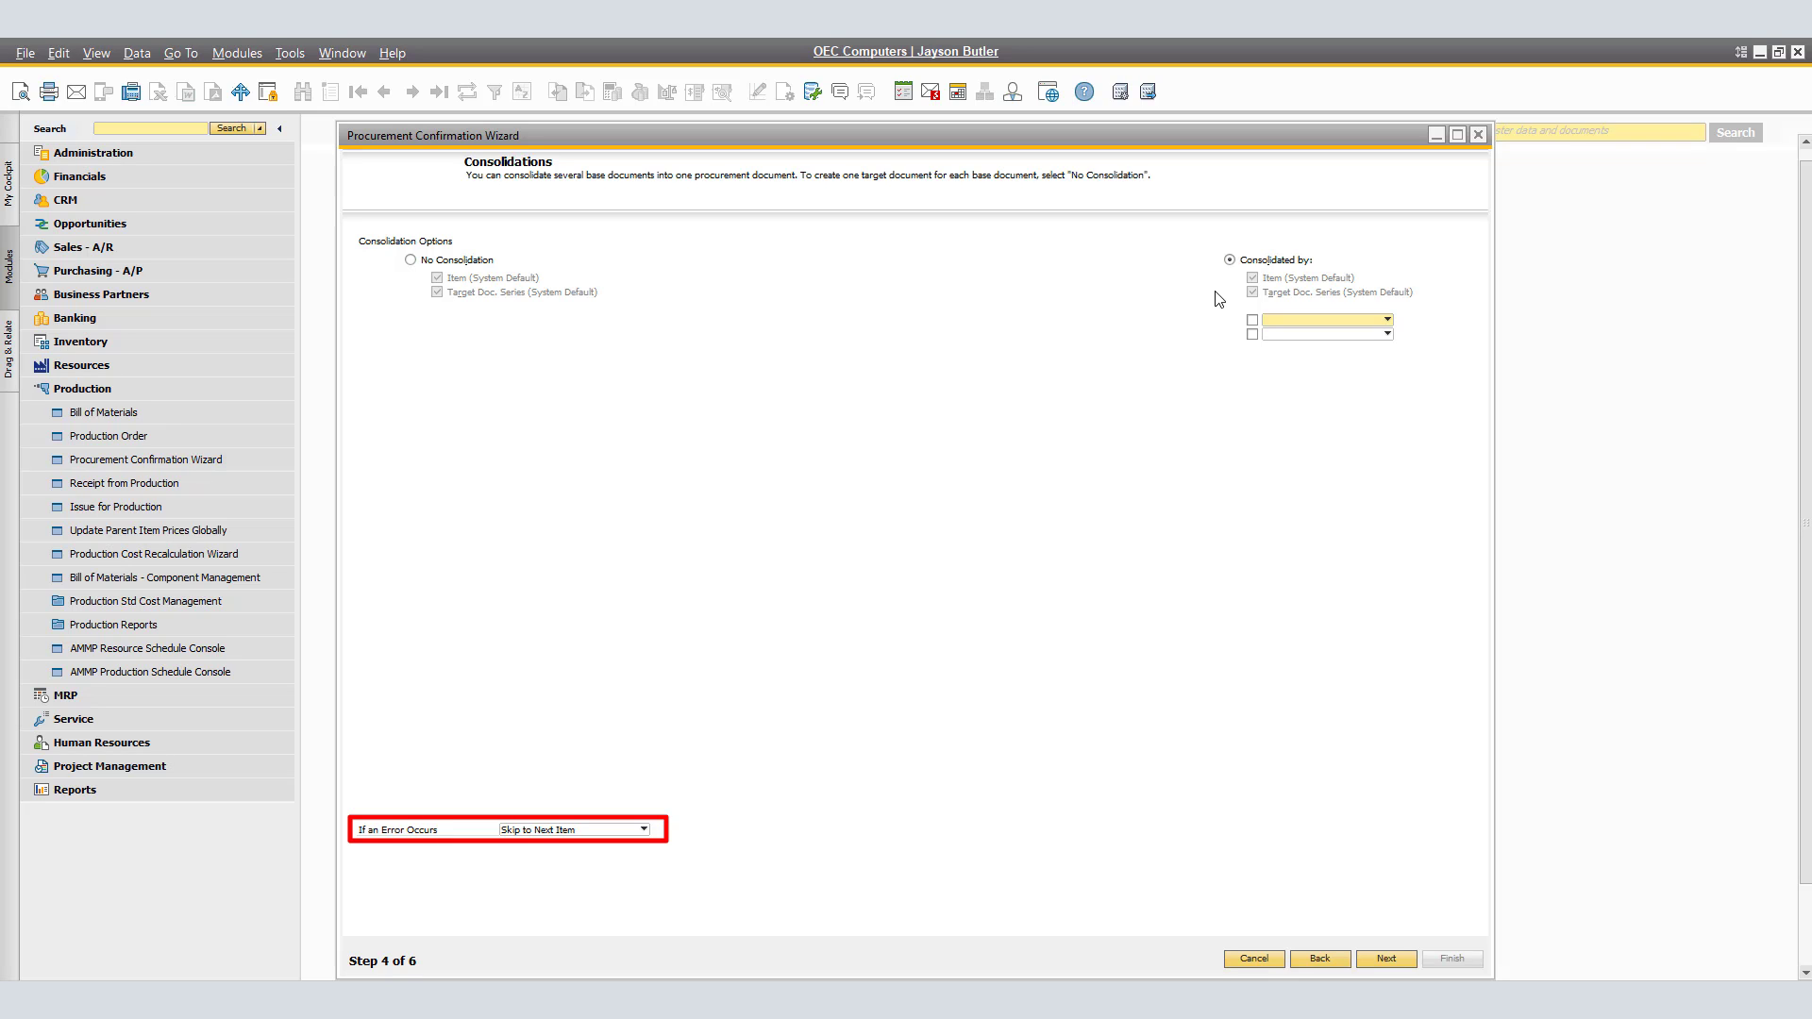
{"action": "left_click", "coordinate": [1387, 960]}
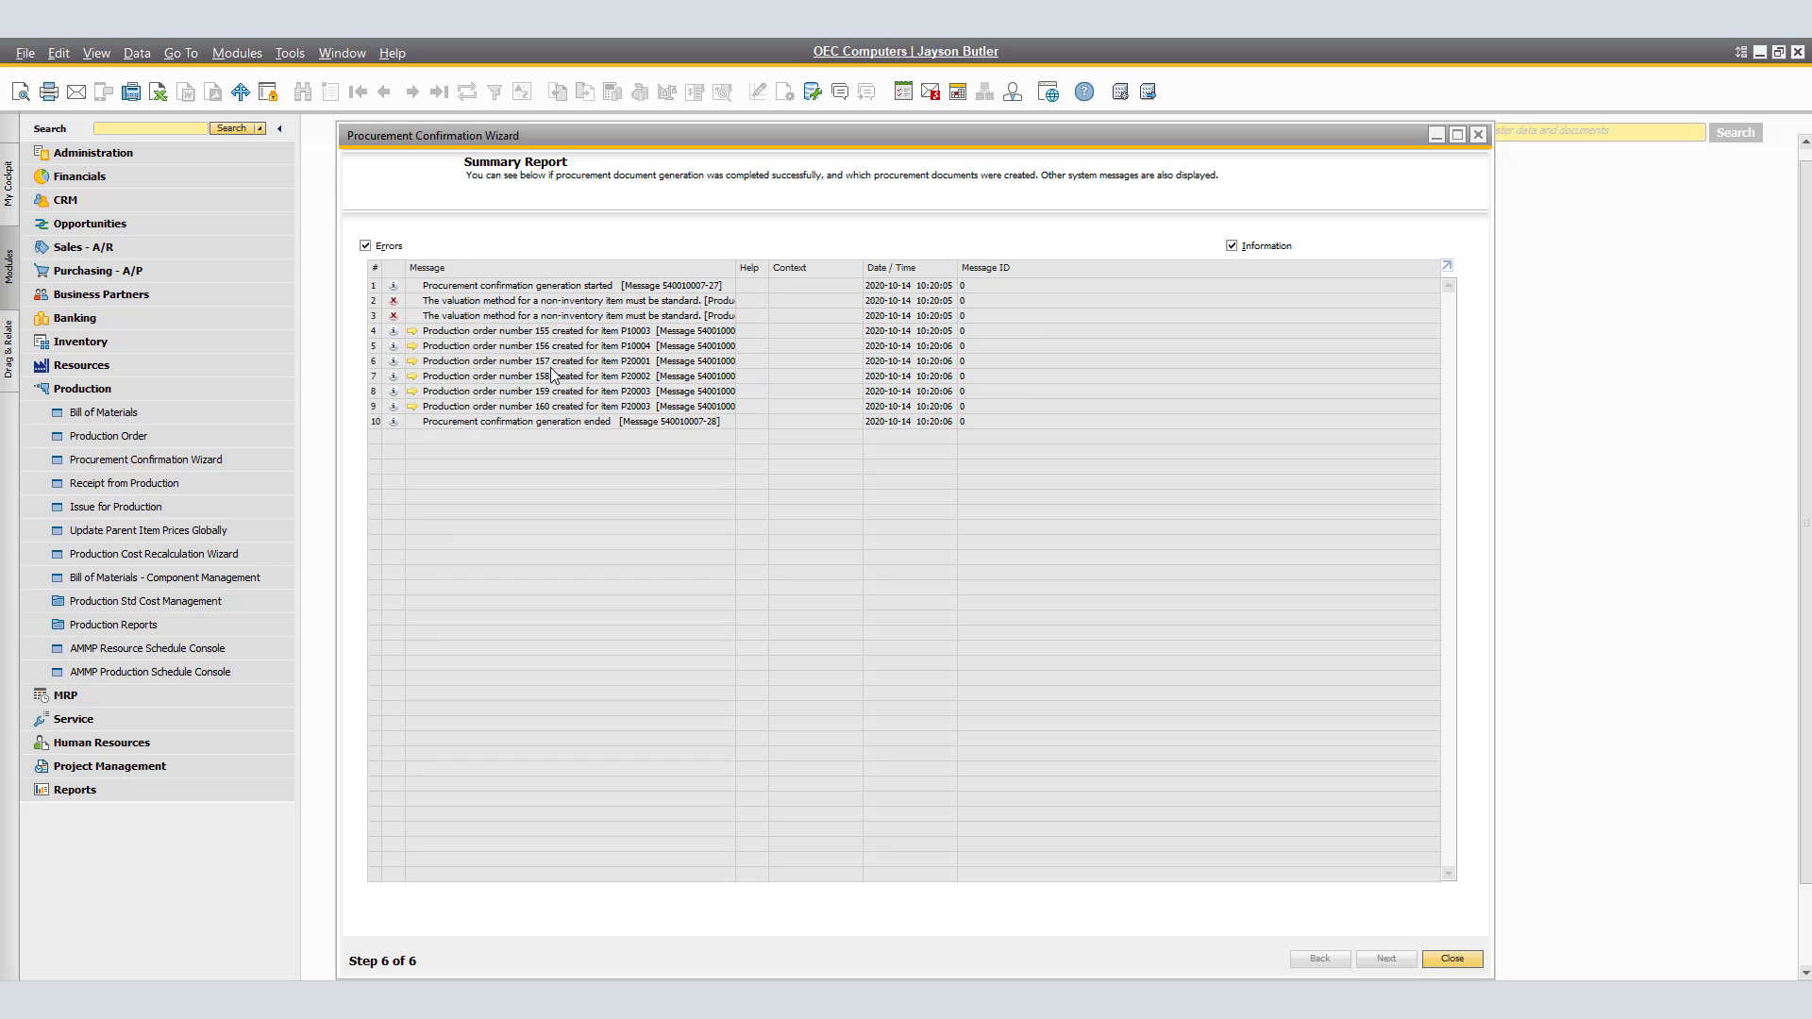
Step: Open the first created production order via the link arrow on summary report row 4
{"action": "left_click", "coordinate": [413, 332]}
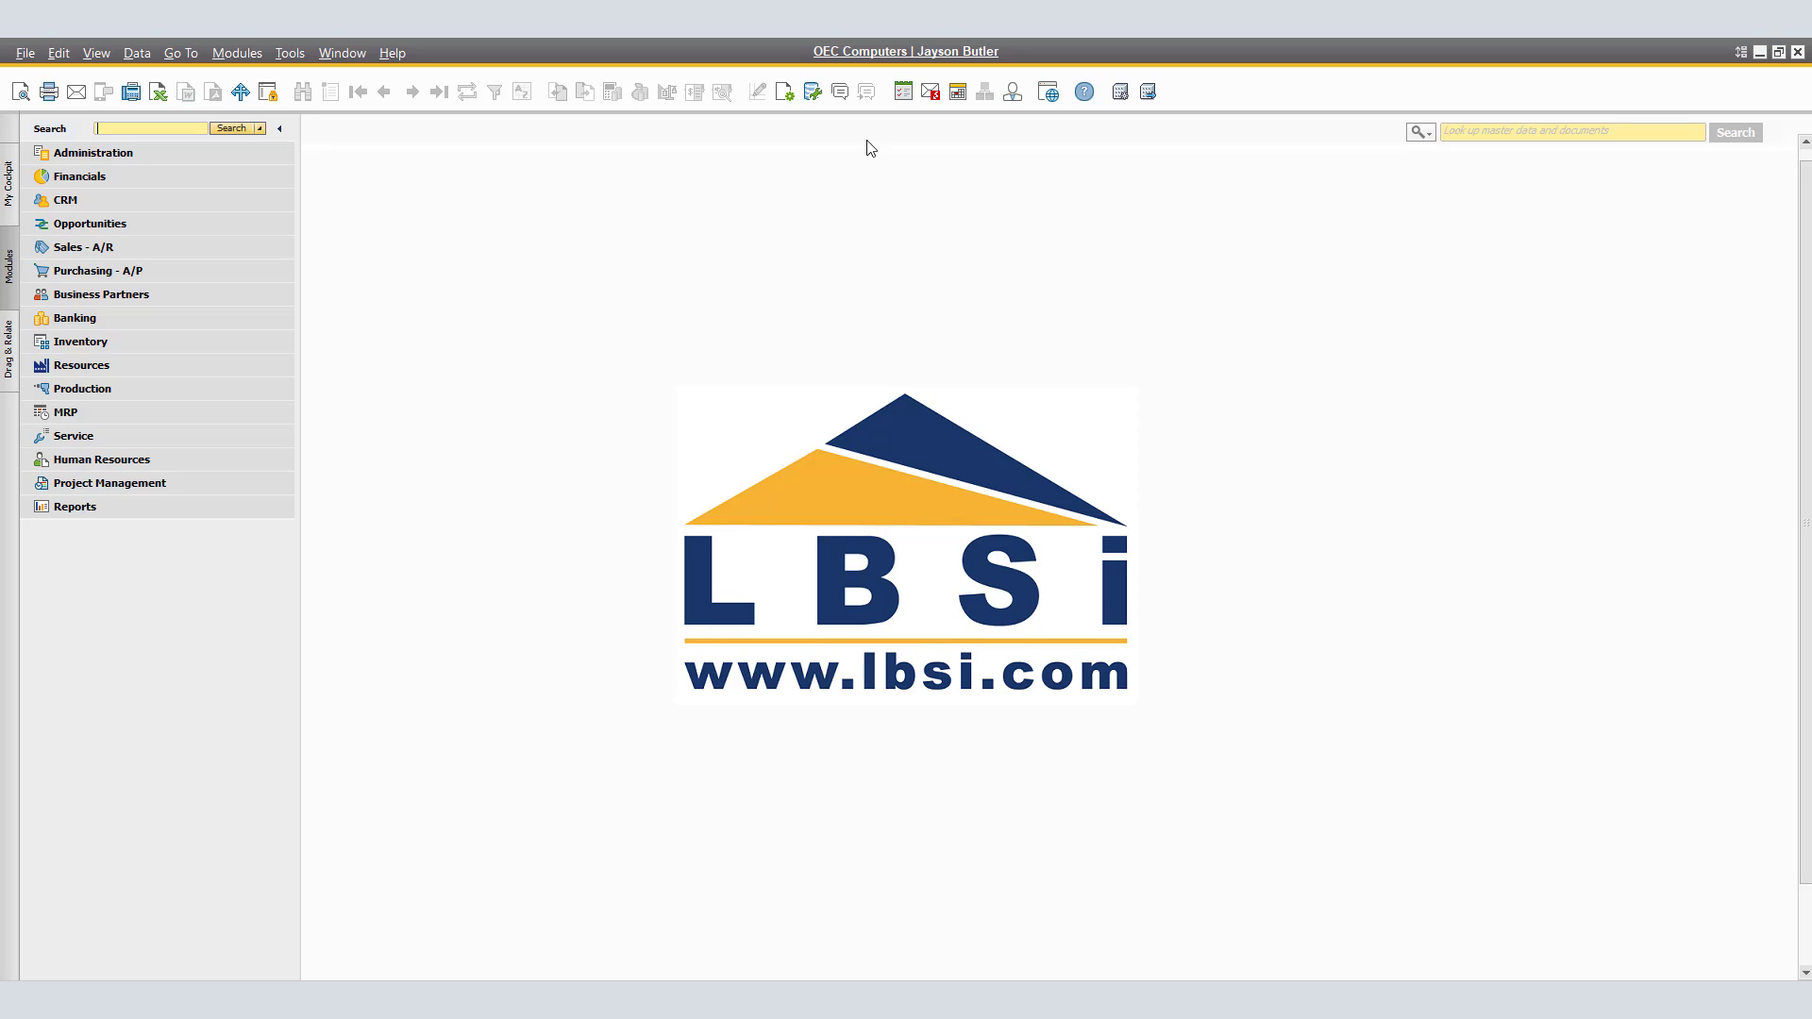
Step: Expand Sales - A/R in the Modules panel to list its sales documents
{"action": "left_click", "coordinate": [156, 242]}
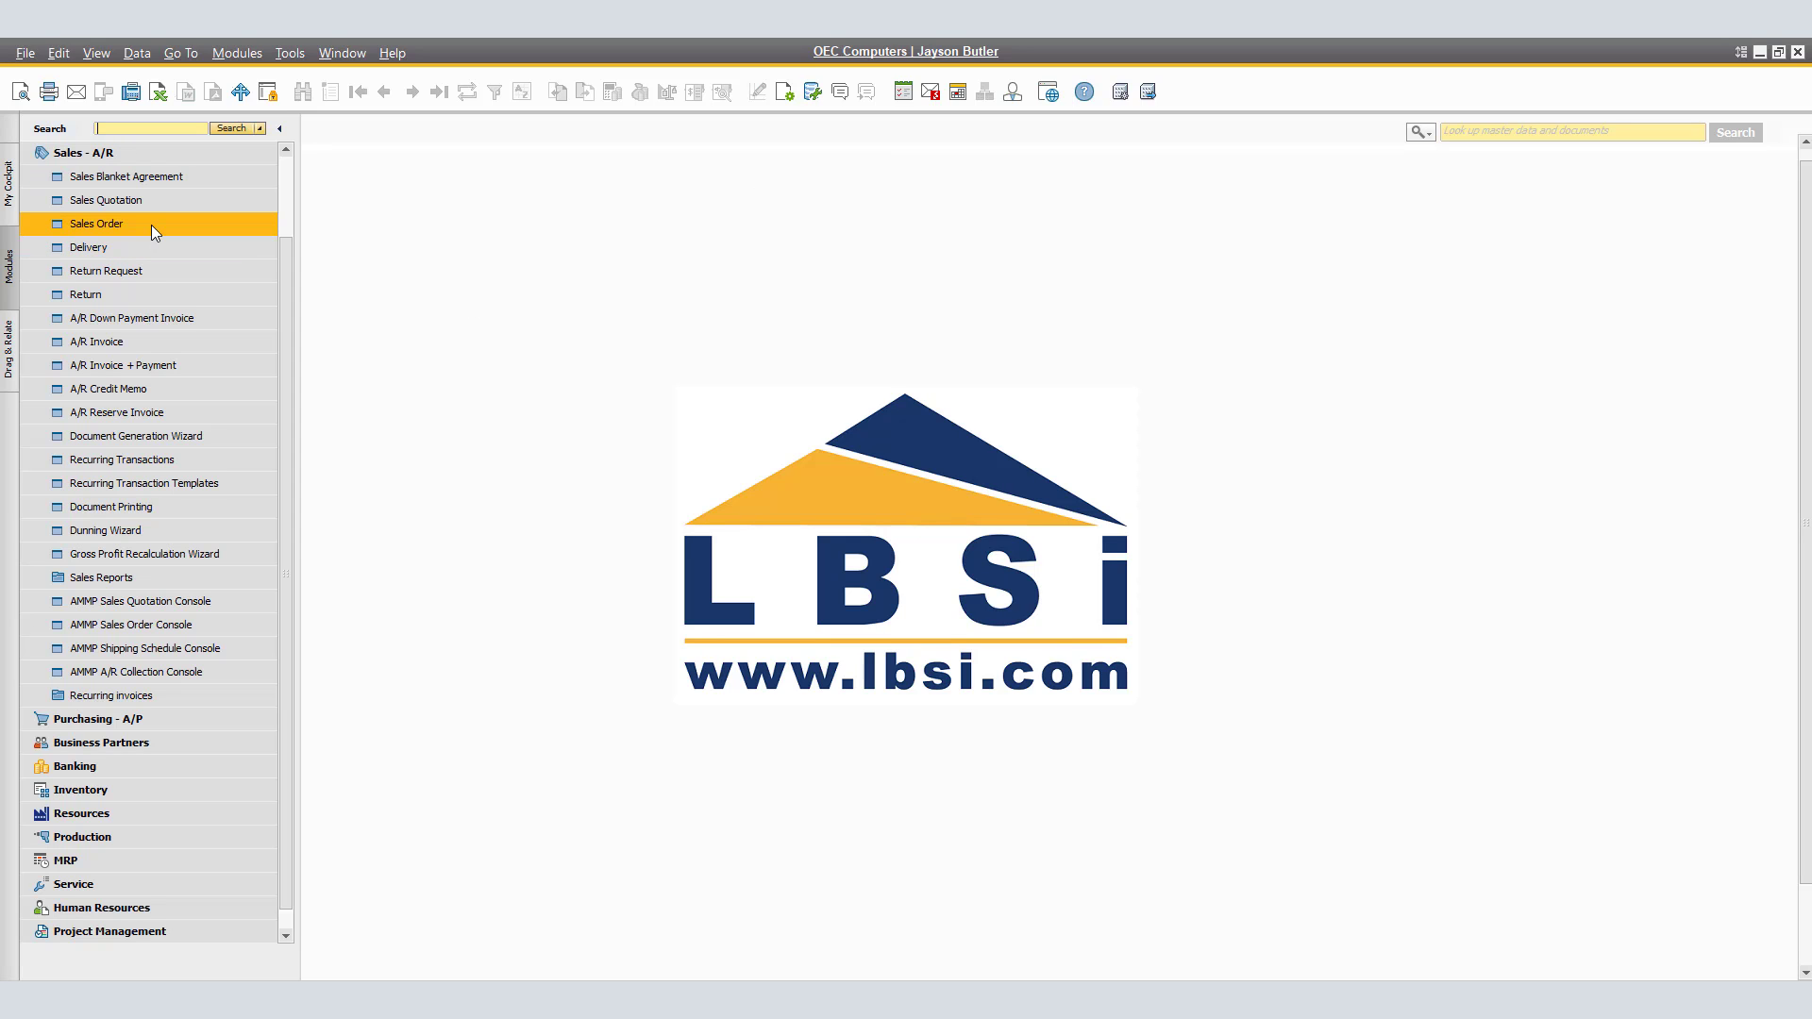
Step: On the sales order's Logistics tab, enable Procure Non Drop-Ship and Drop-Ship Items for existing rows
{"action": "left_click", "coordinate": [152, 226]}
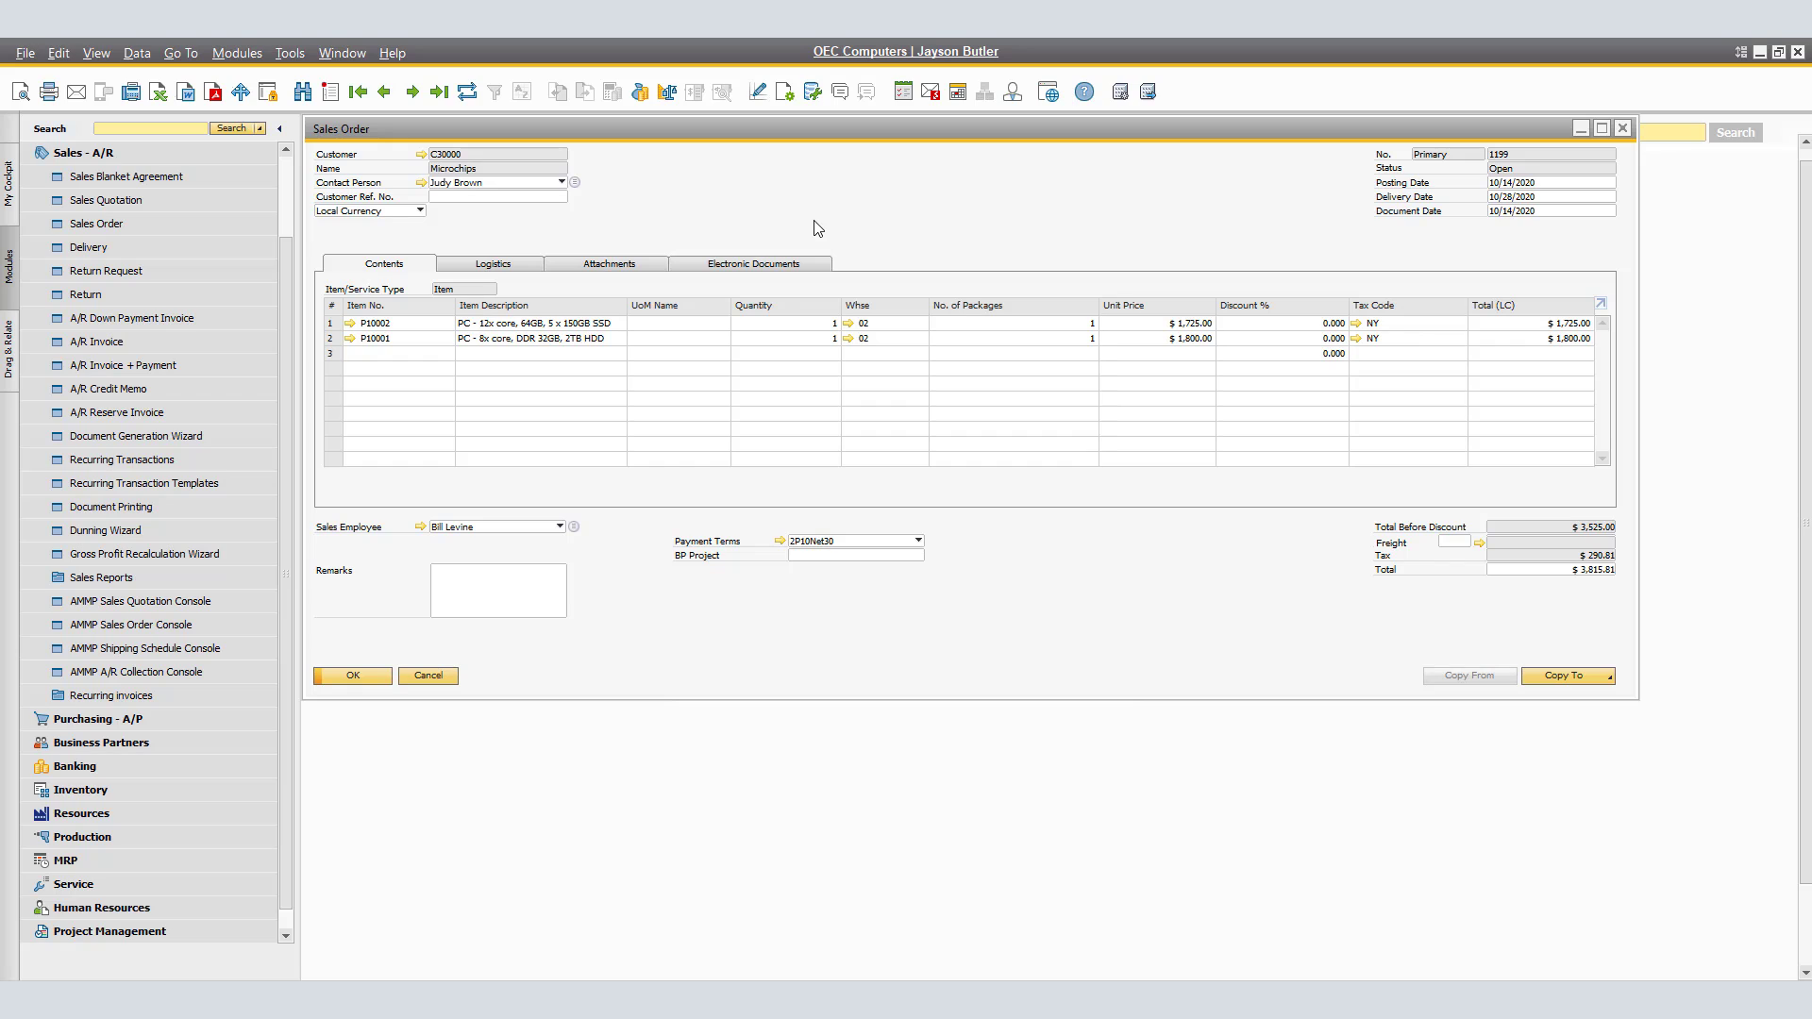
{"action": "left_click", "coordinate": [520, 268]}
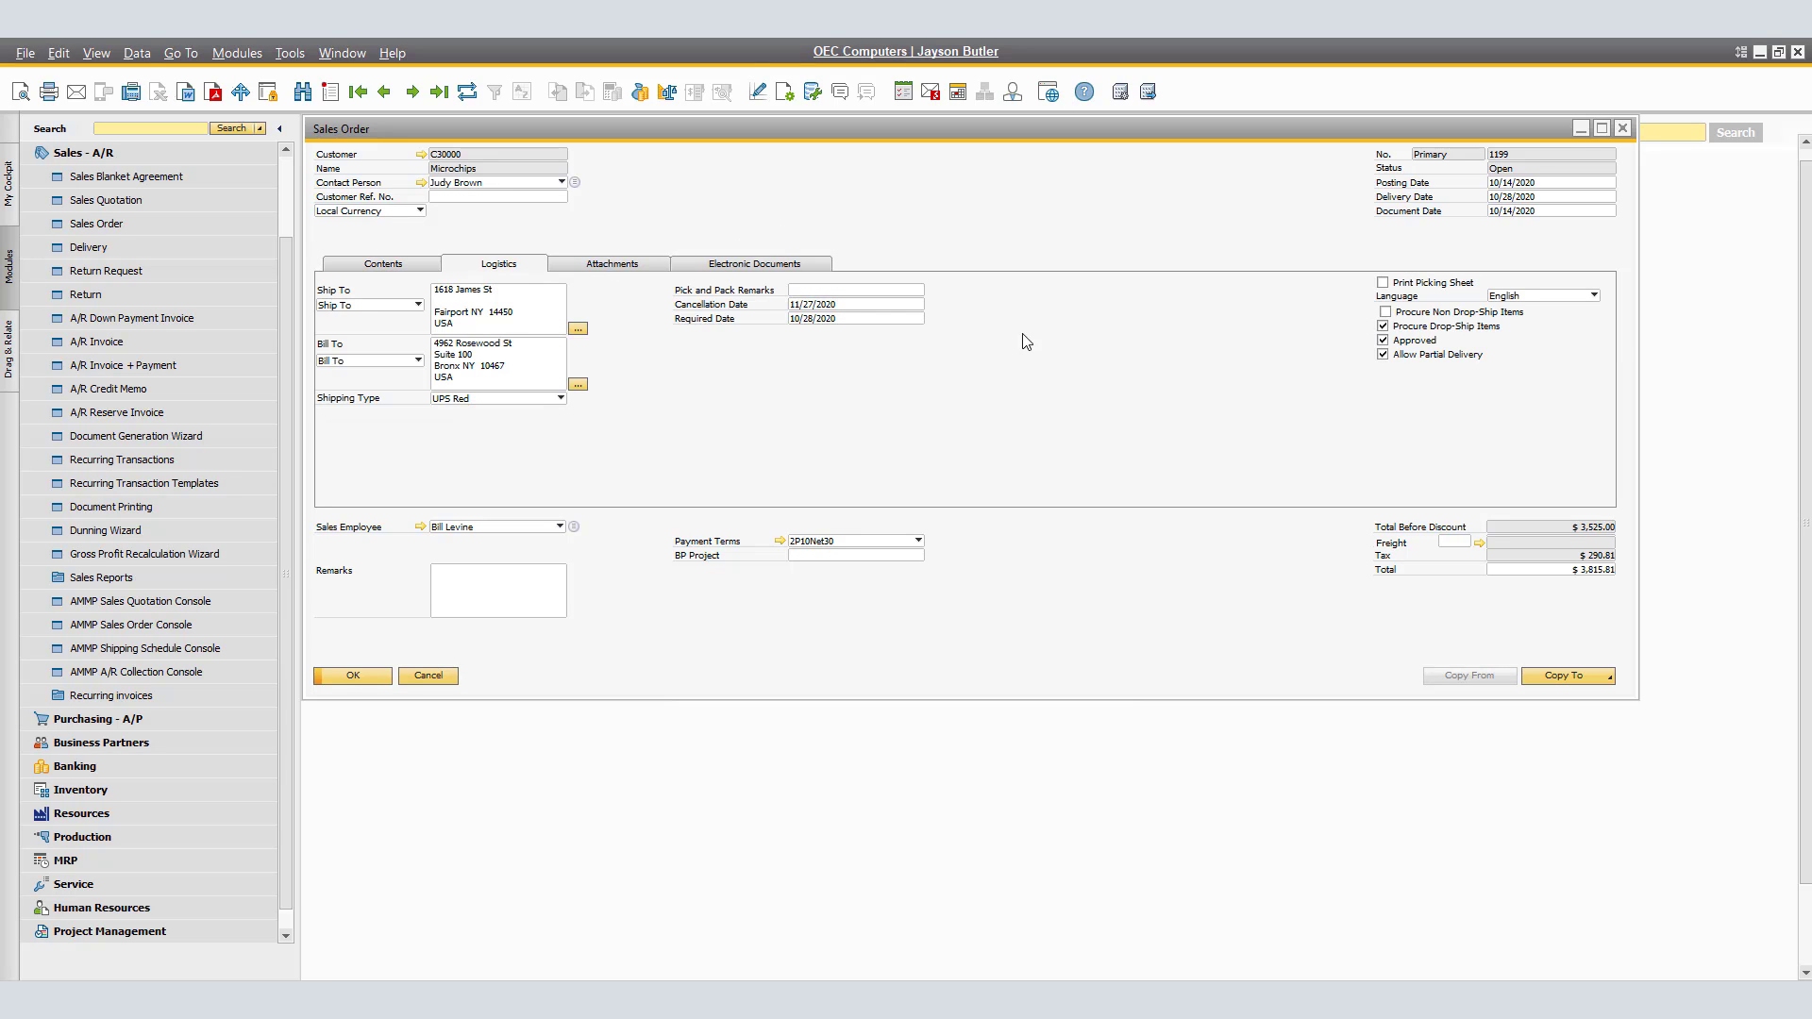
{"action": "left_click", "coordinate": [1385, 313]}
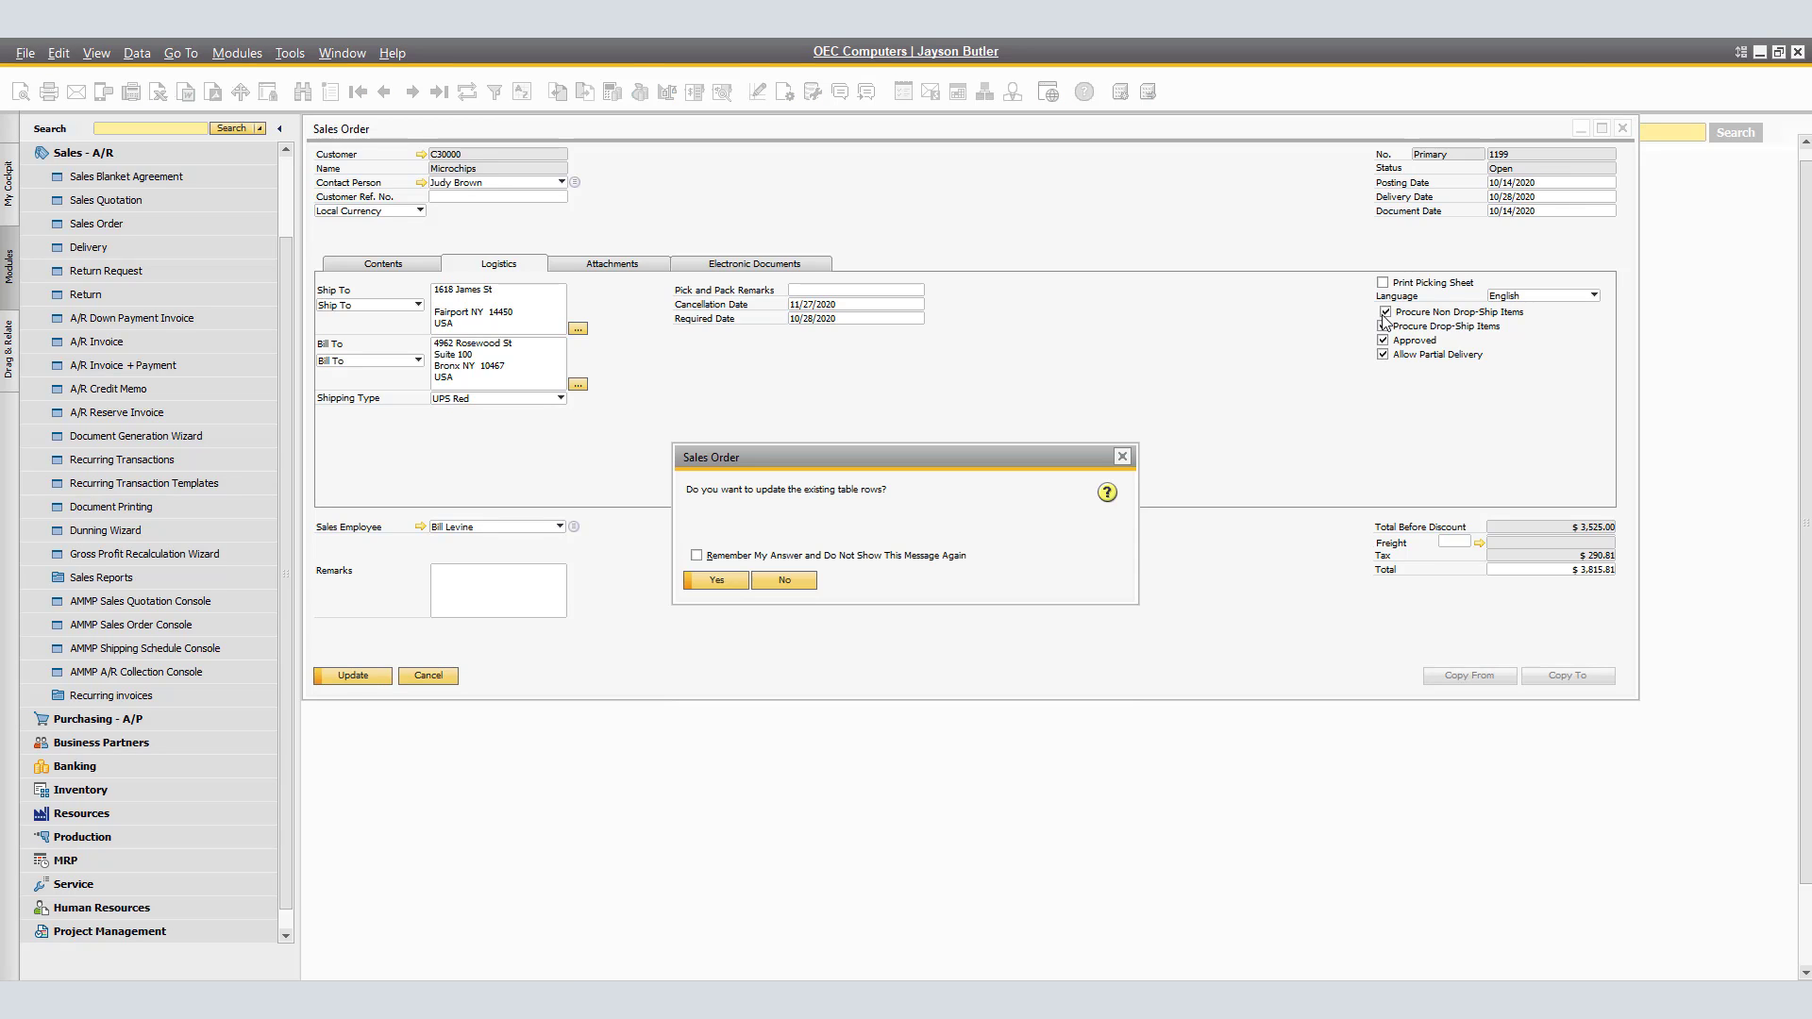
{"action": "left_click", "coordinate": [719, 582]}
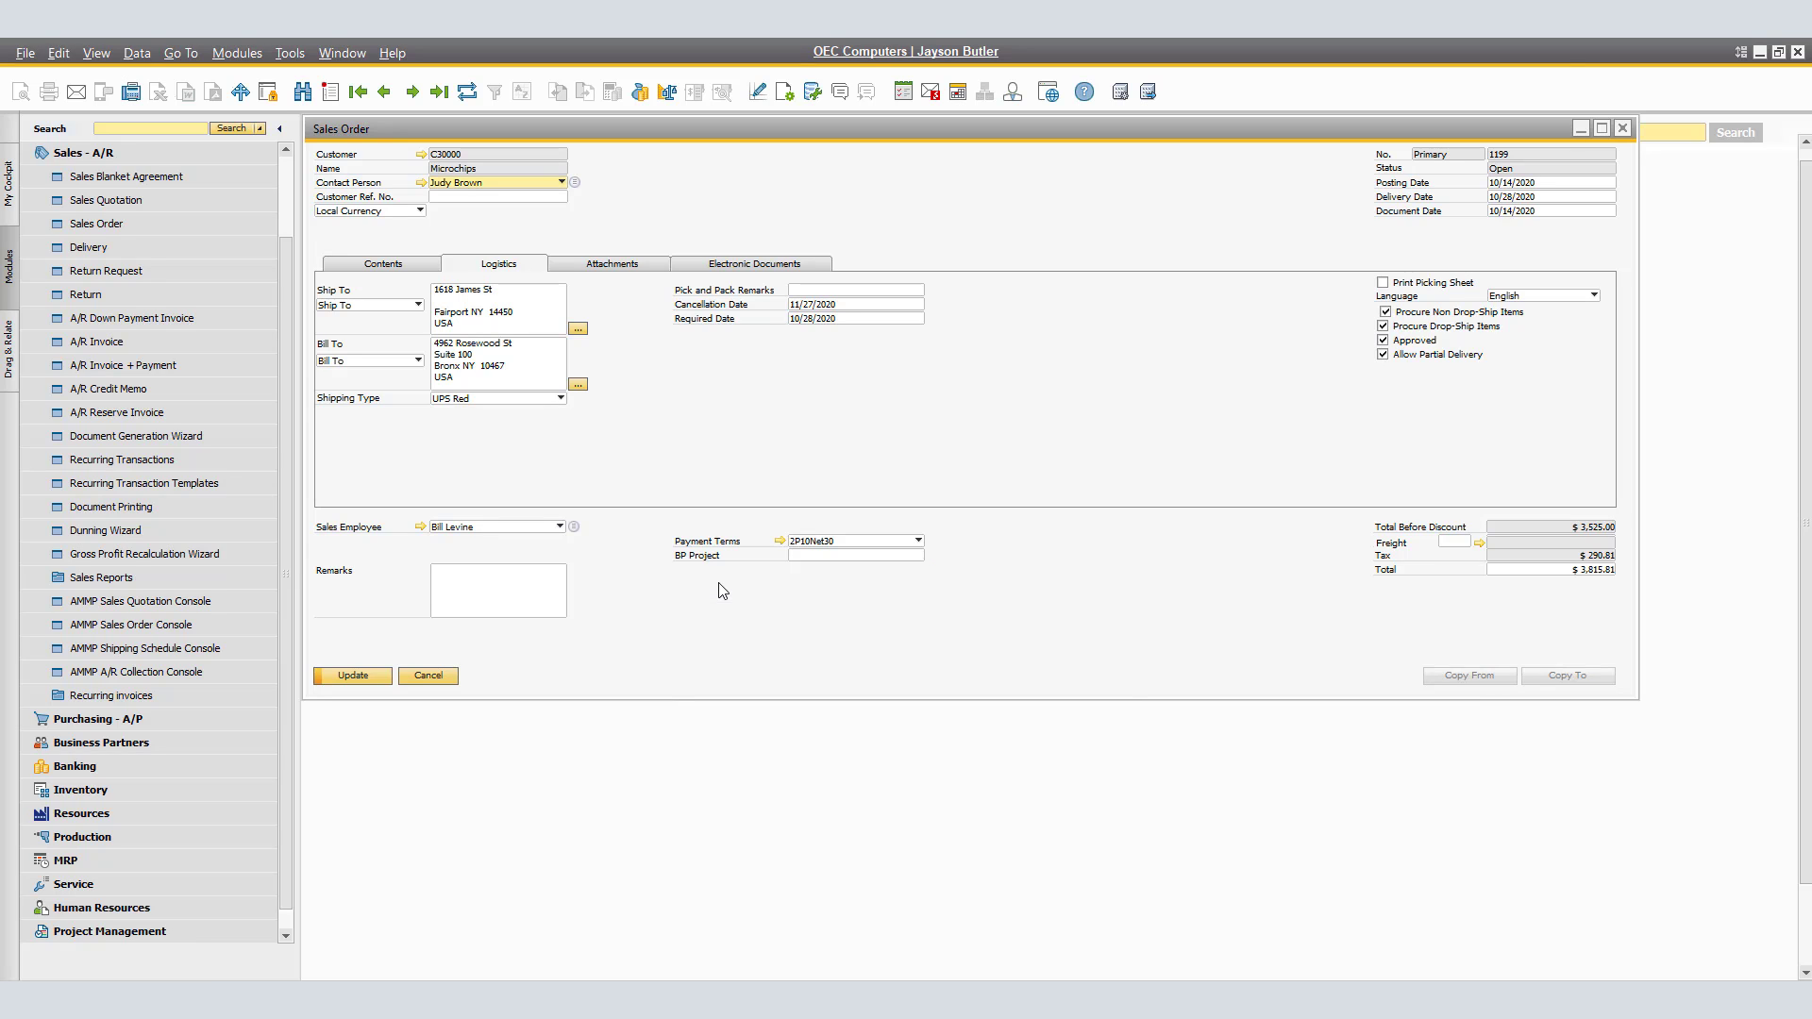
Step: Update the sales order, accepting zero-availability warnings for P10002 and P10001
{"action": "left_click", "coordinate": [349, 677]}
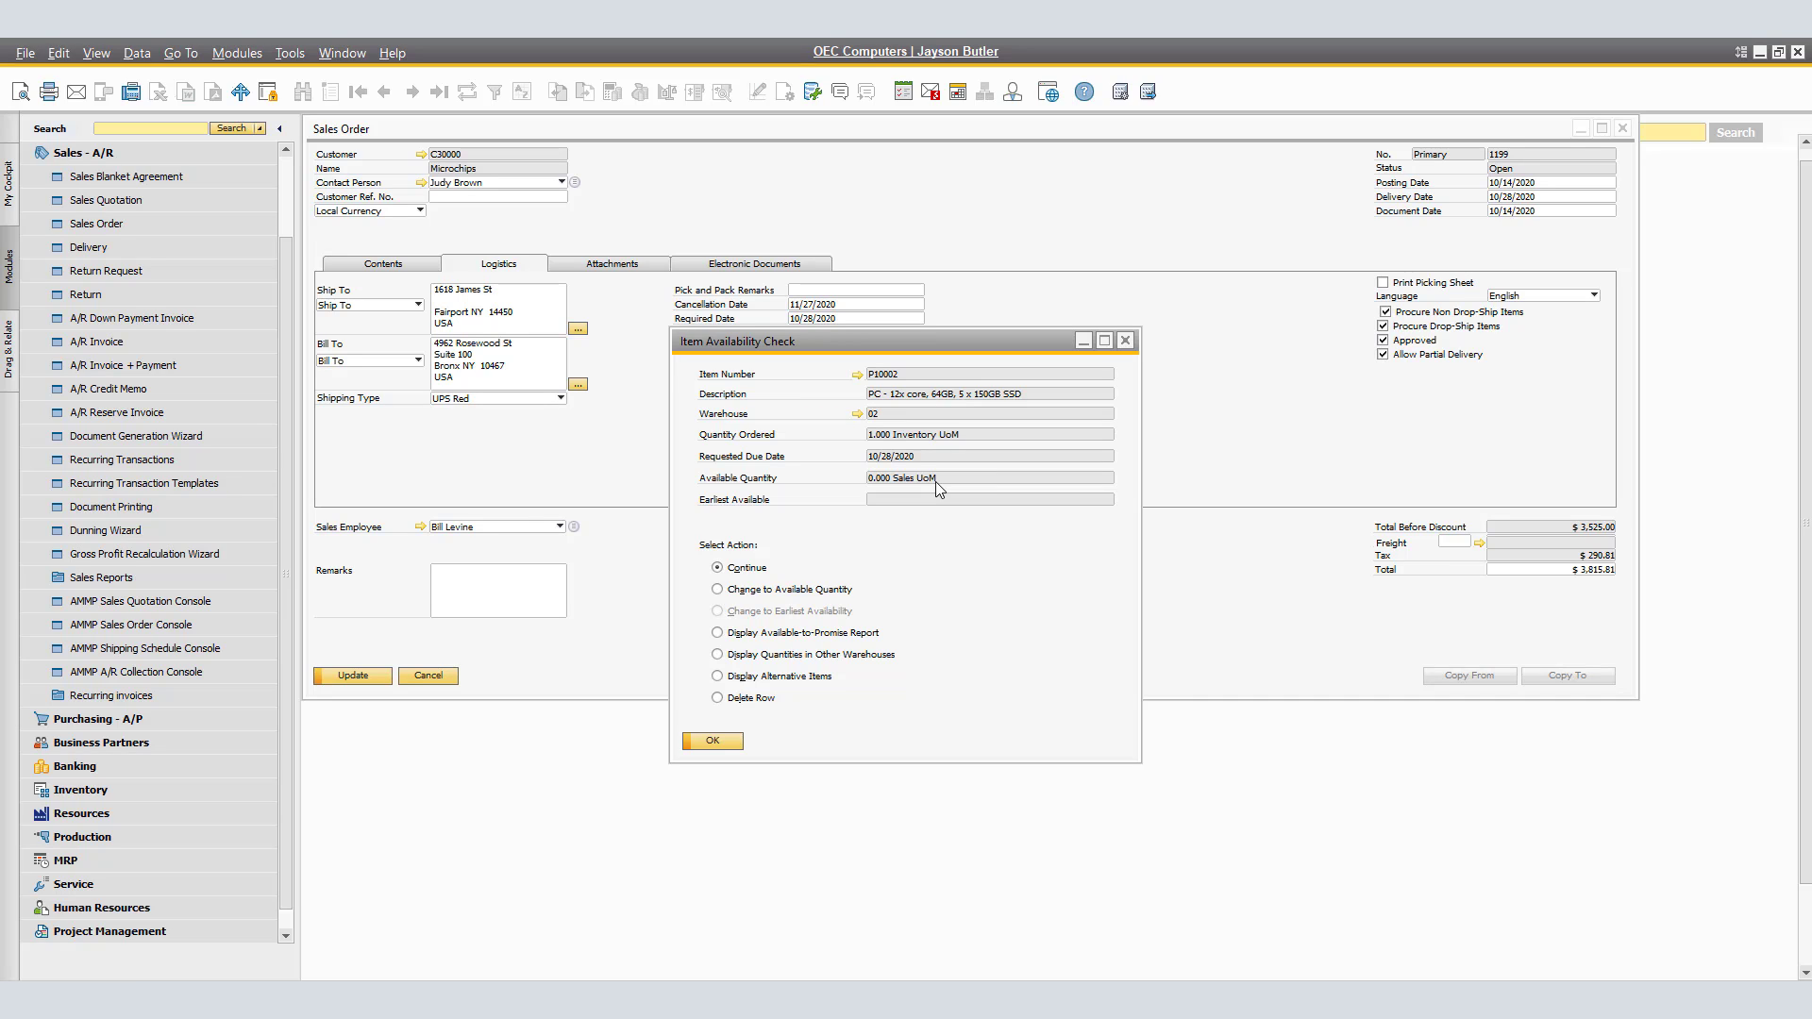
{"action": "left_click", "coordinate": [723, 742]}
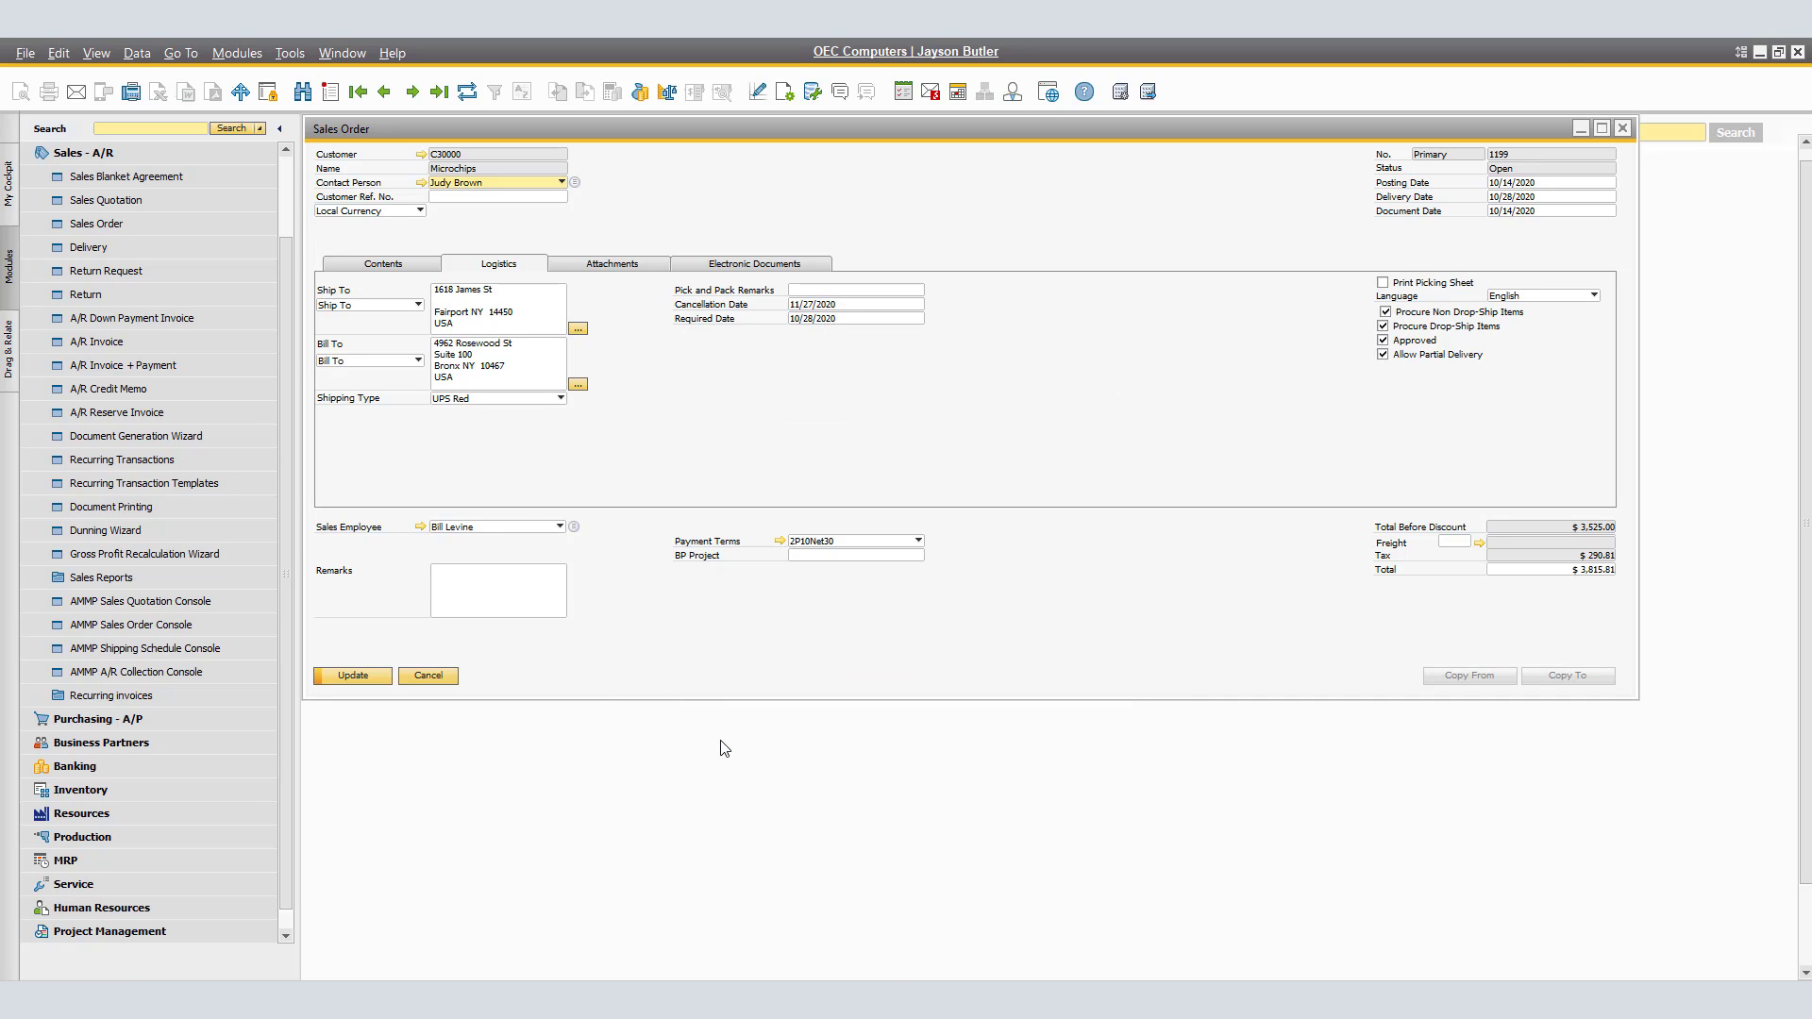
{"action": "left_click", "coordinate": [368, 674]}
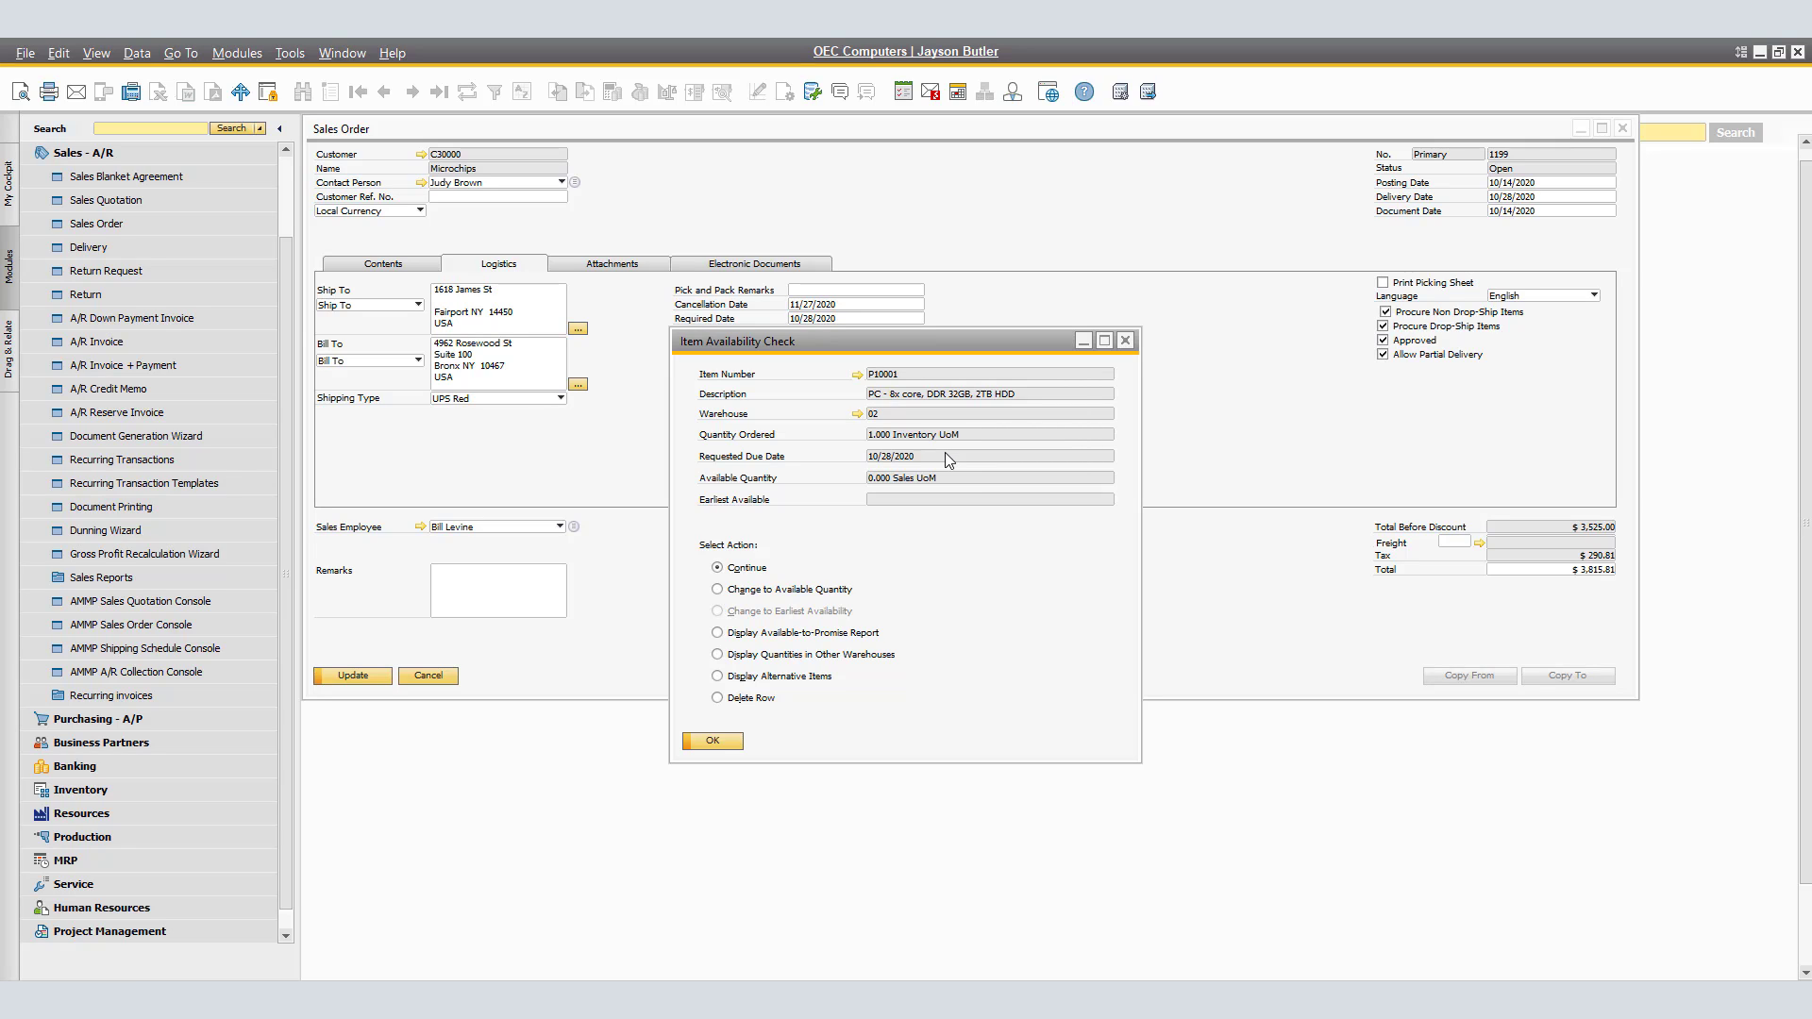
{"action": "left_click", "coordinate": [716, 742]}
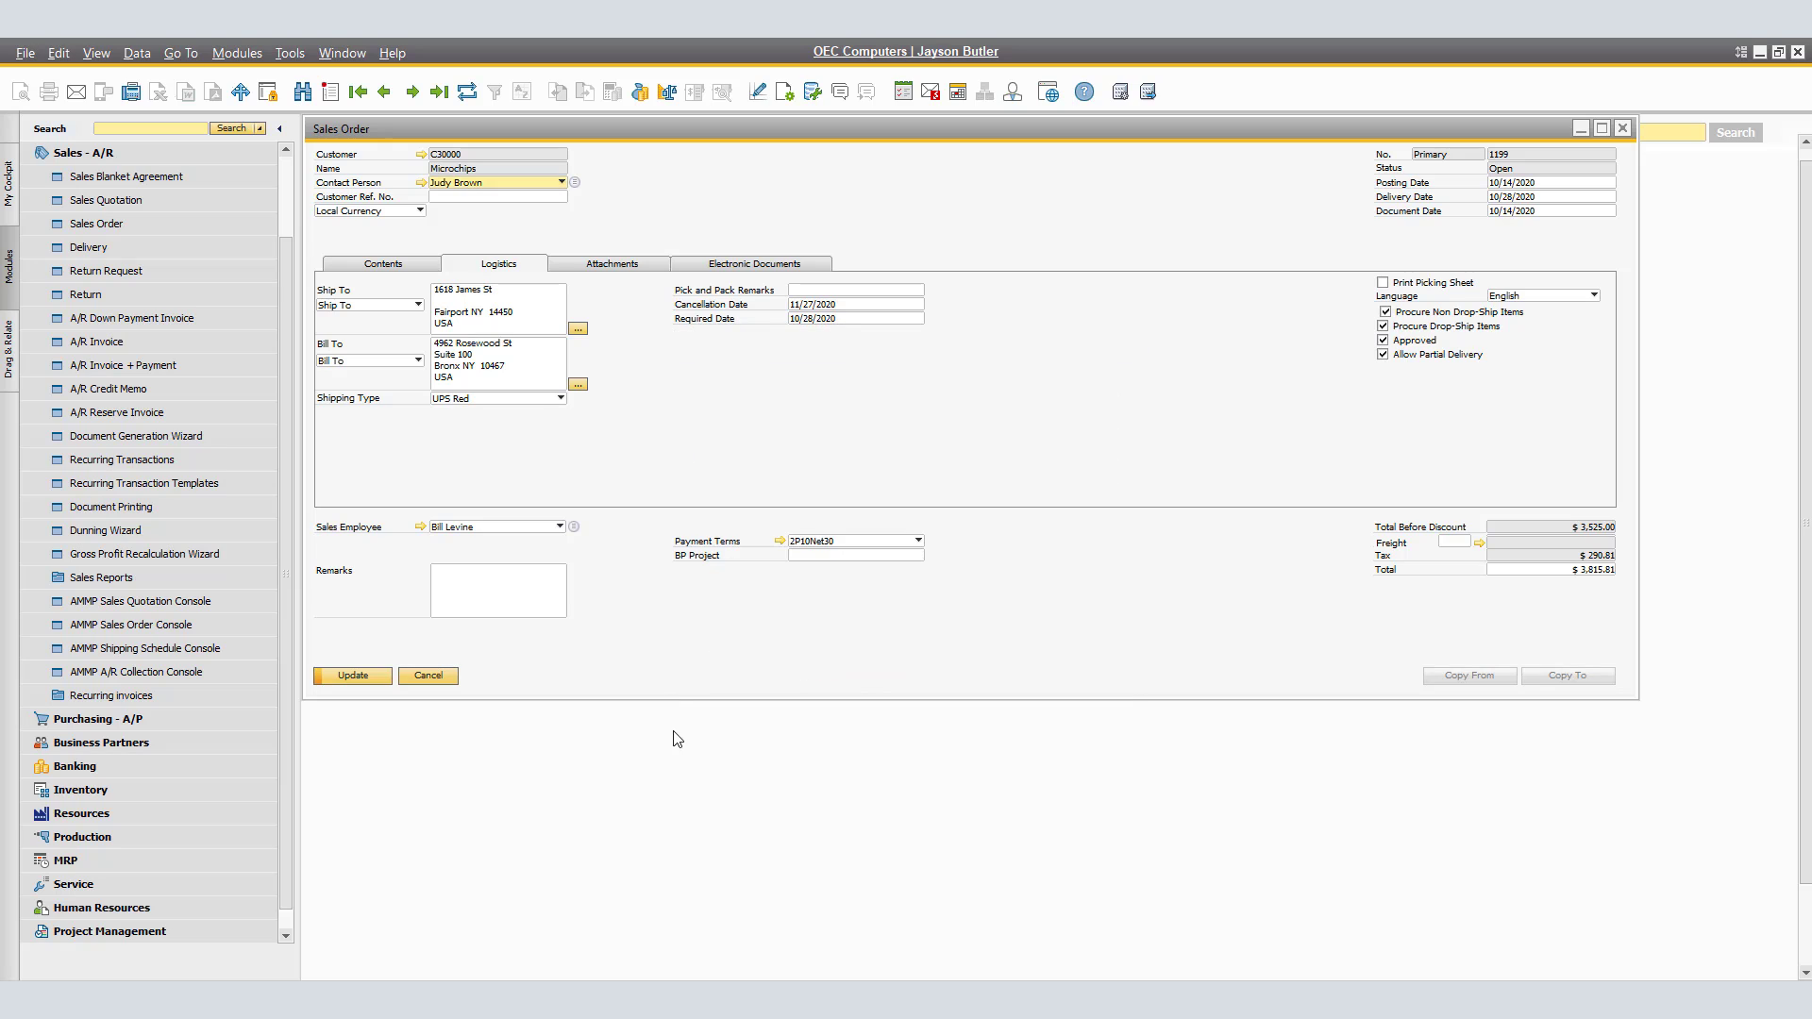
{"action": "left_click", "coordinate": [351, 675]}
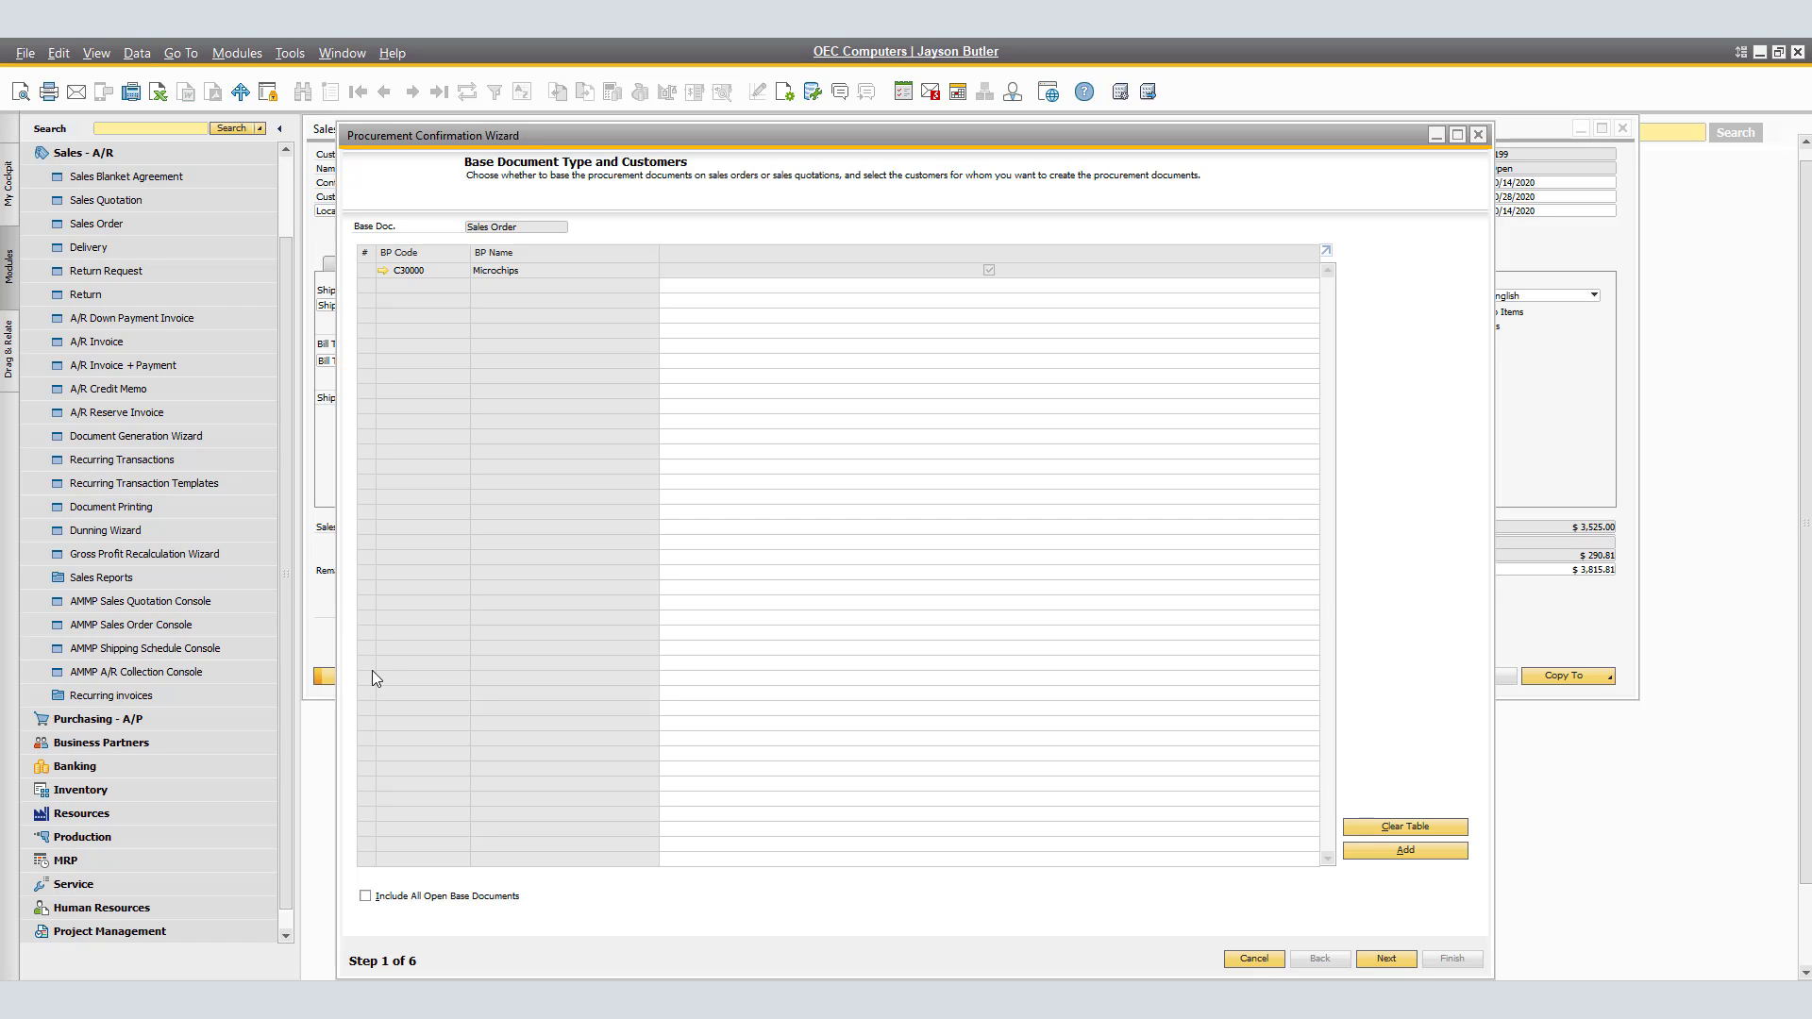
Step: Keep Sales Order as base document with Microchips checked and move to step 2
{"action": "left_click", "coordinate": [1388, 959]}
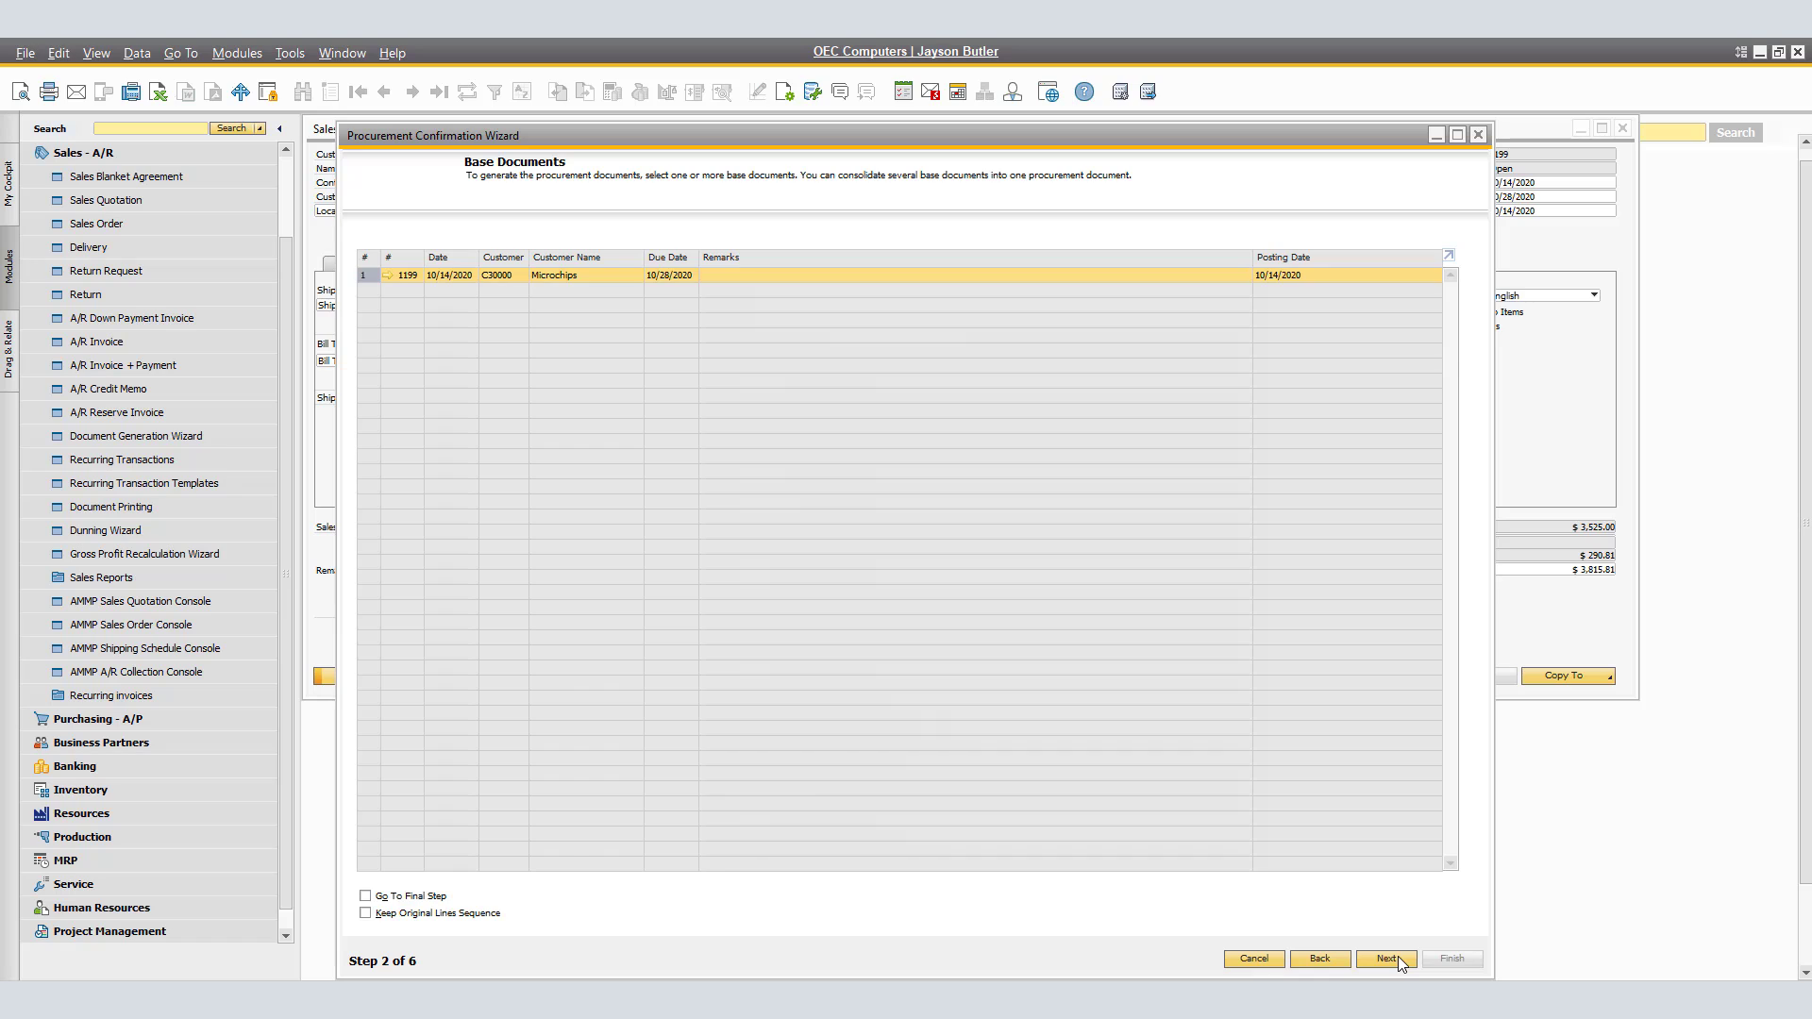
Step: Pass base document 1199 and its two 1.000-quantity line items to reach Consolidations
{"action": "left_click", "coordinate": [1386, 958]}
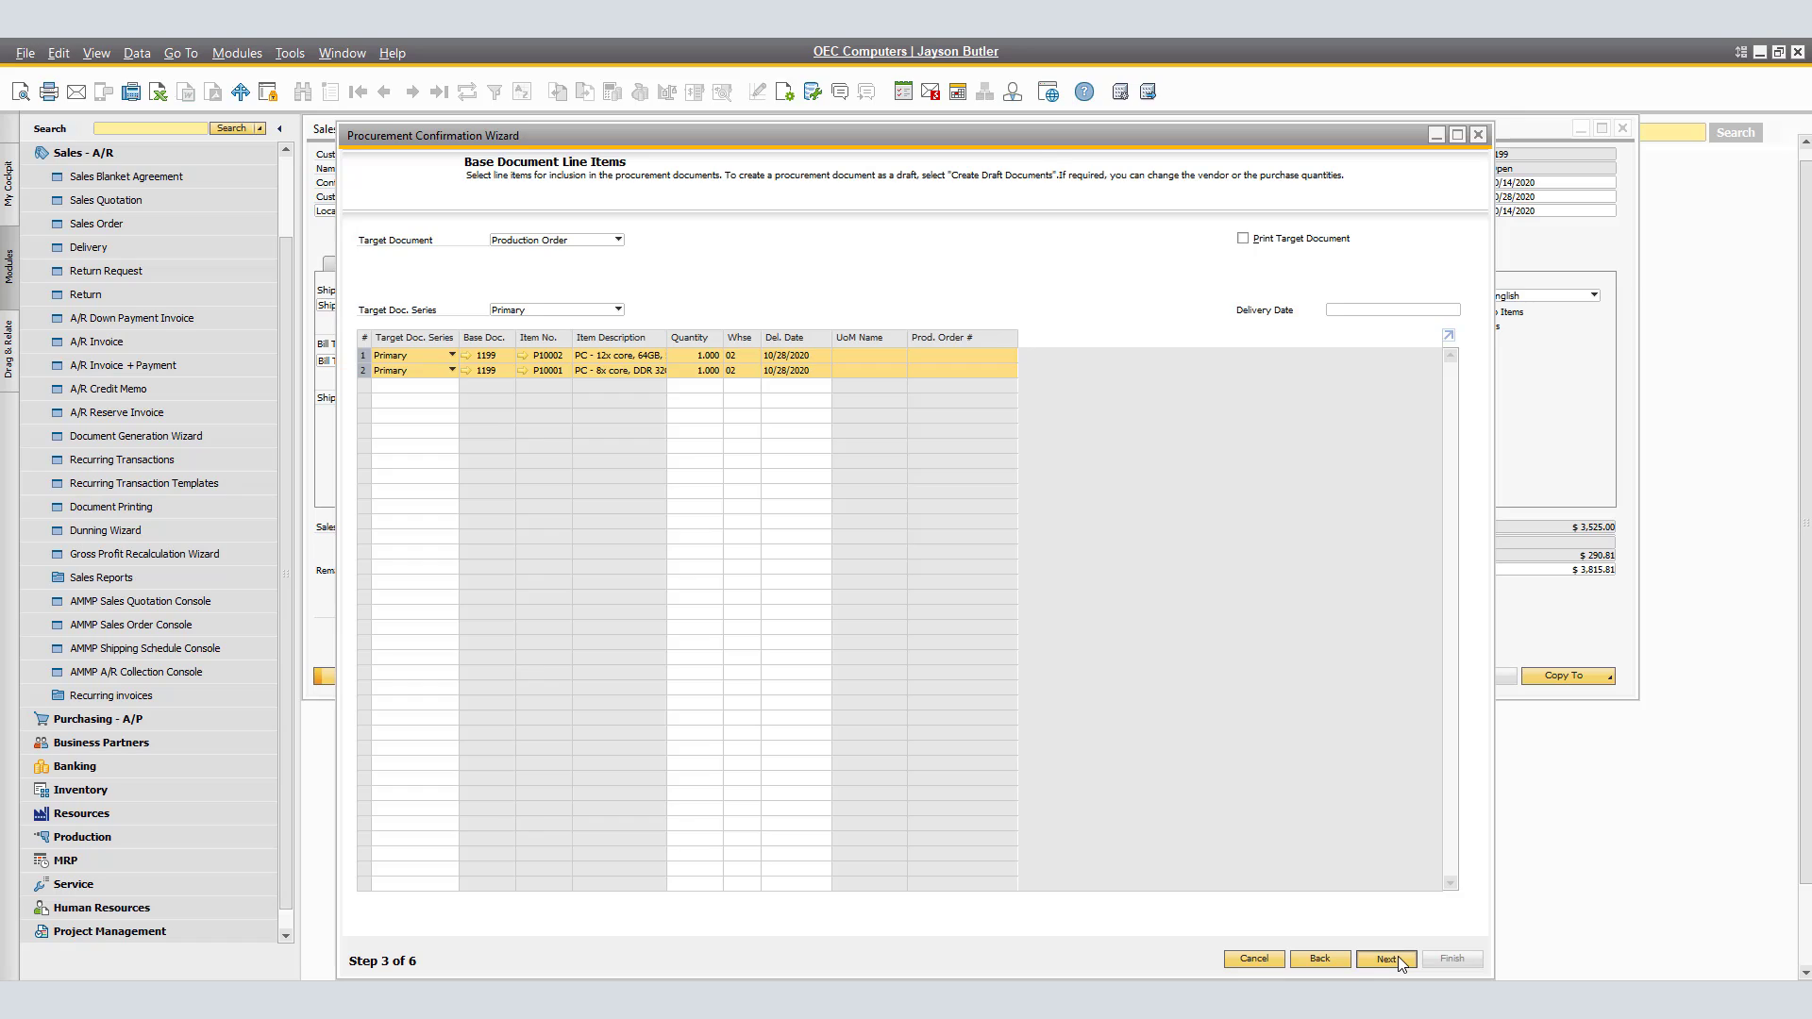
{"action": "left_click", "coordinate": [1397, 957]}
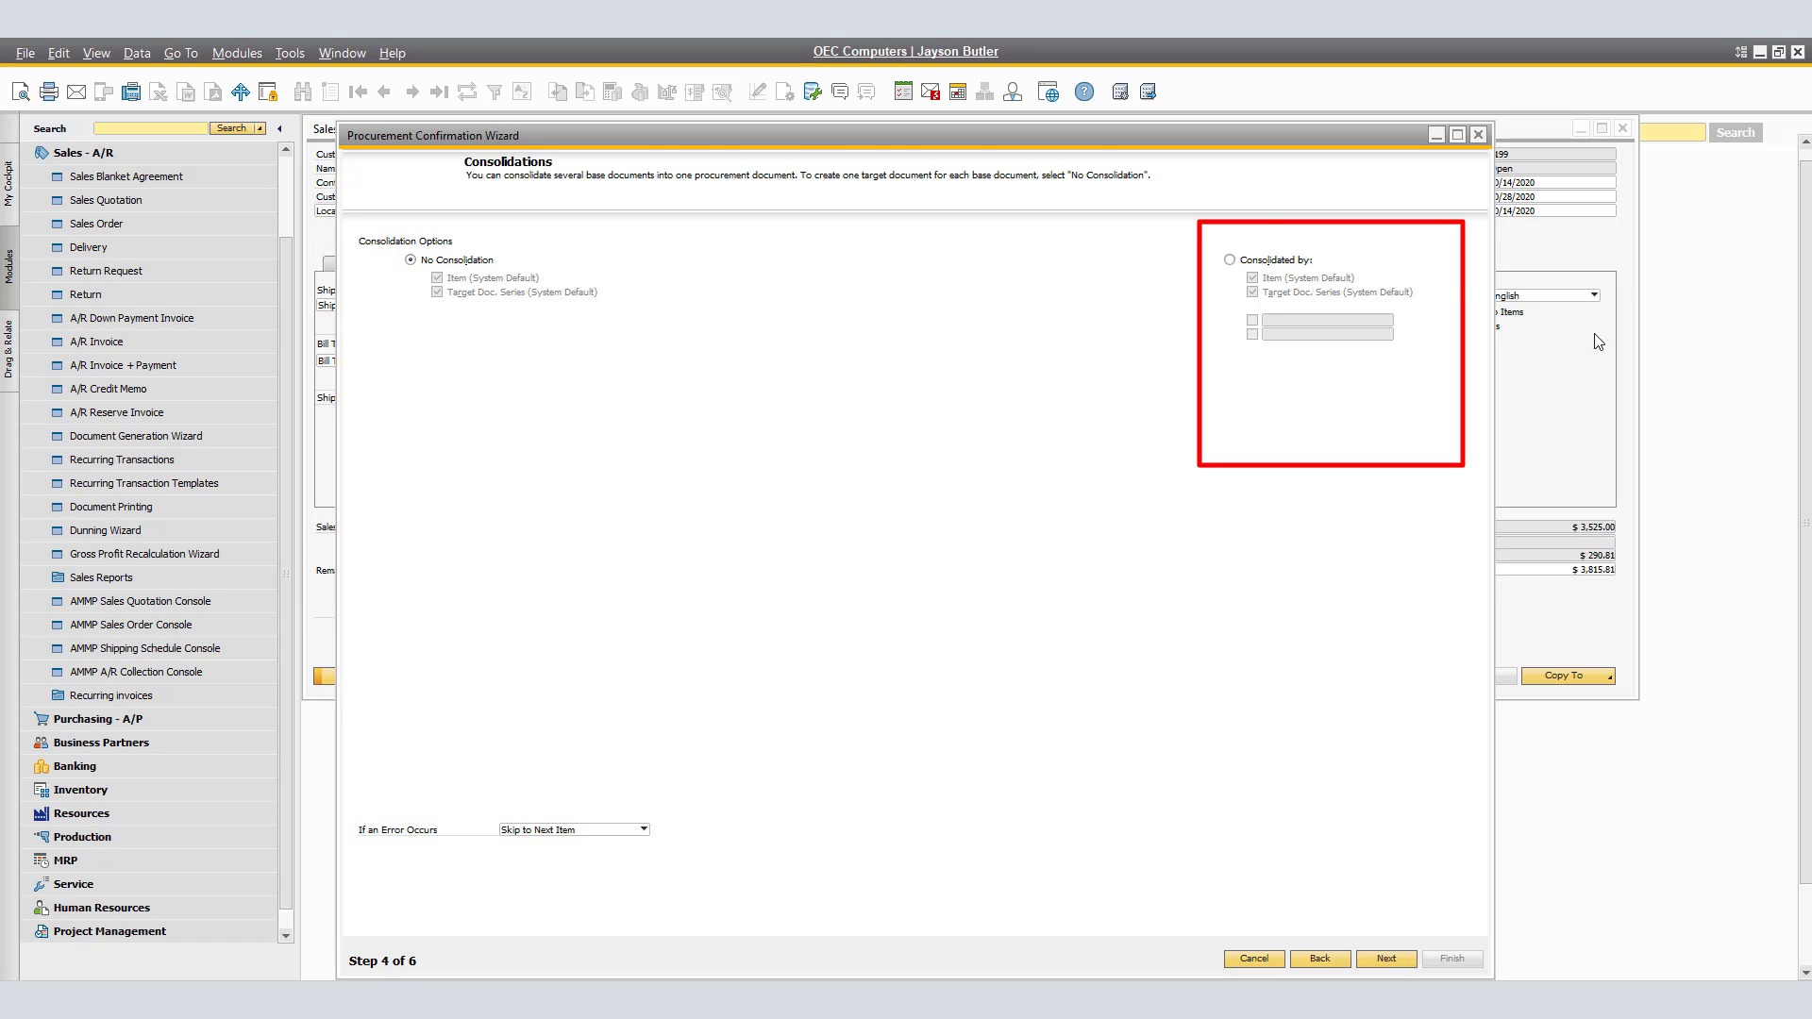
Step: Consolidate the base documents with no extra criterion, leaving two production orders from order 1199
{"action": "left_click", "coordinate": [1230, 260]}
{"action": "left_click", "coordinate": [1253, 321]}
{"action": "left_click", "coordinate": [1388, 321]}
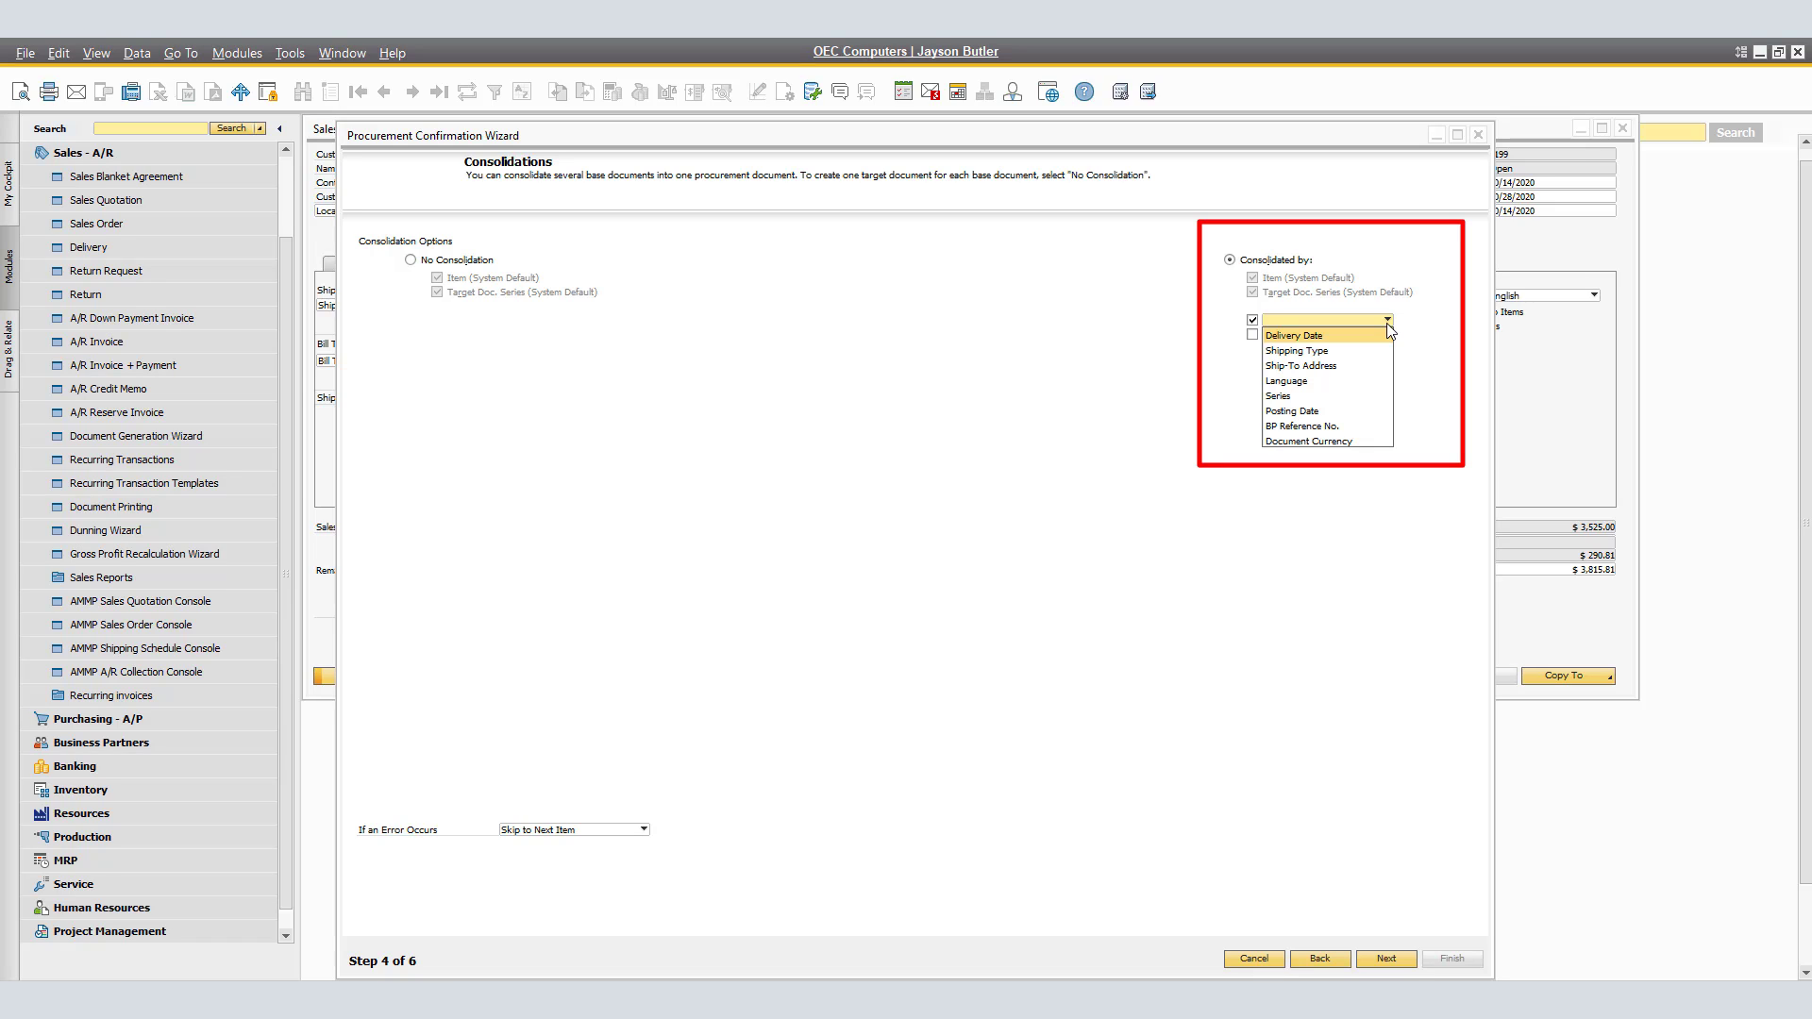
{"action": "left_click", "coordinate": [1386, 322]}
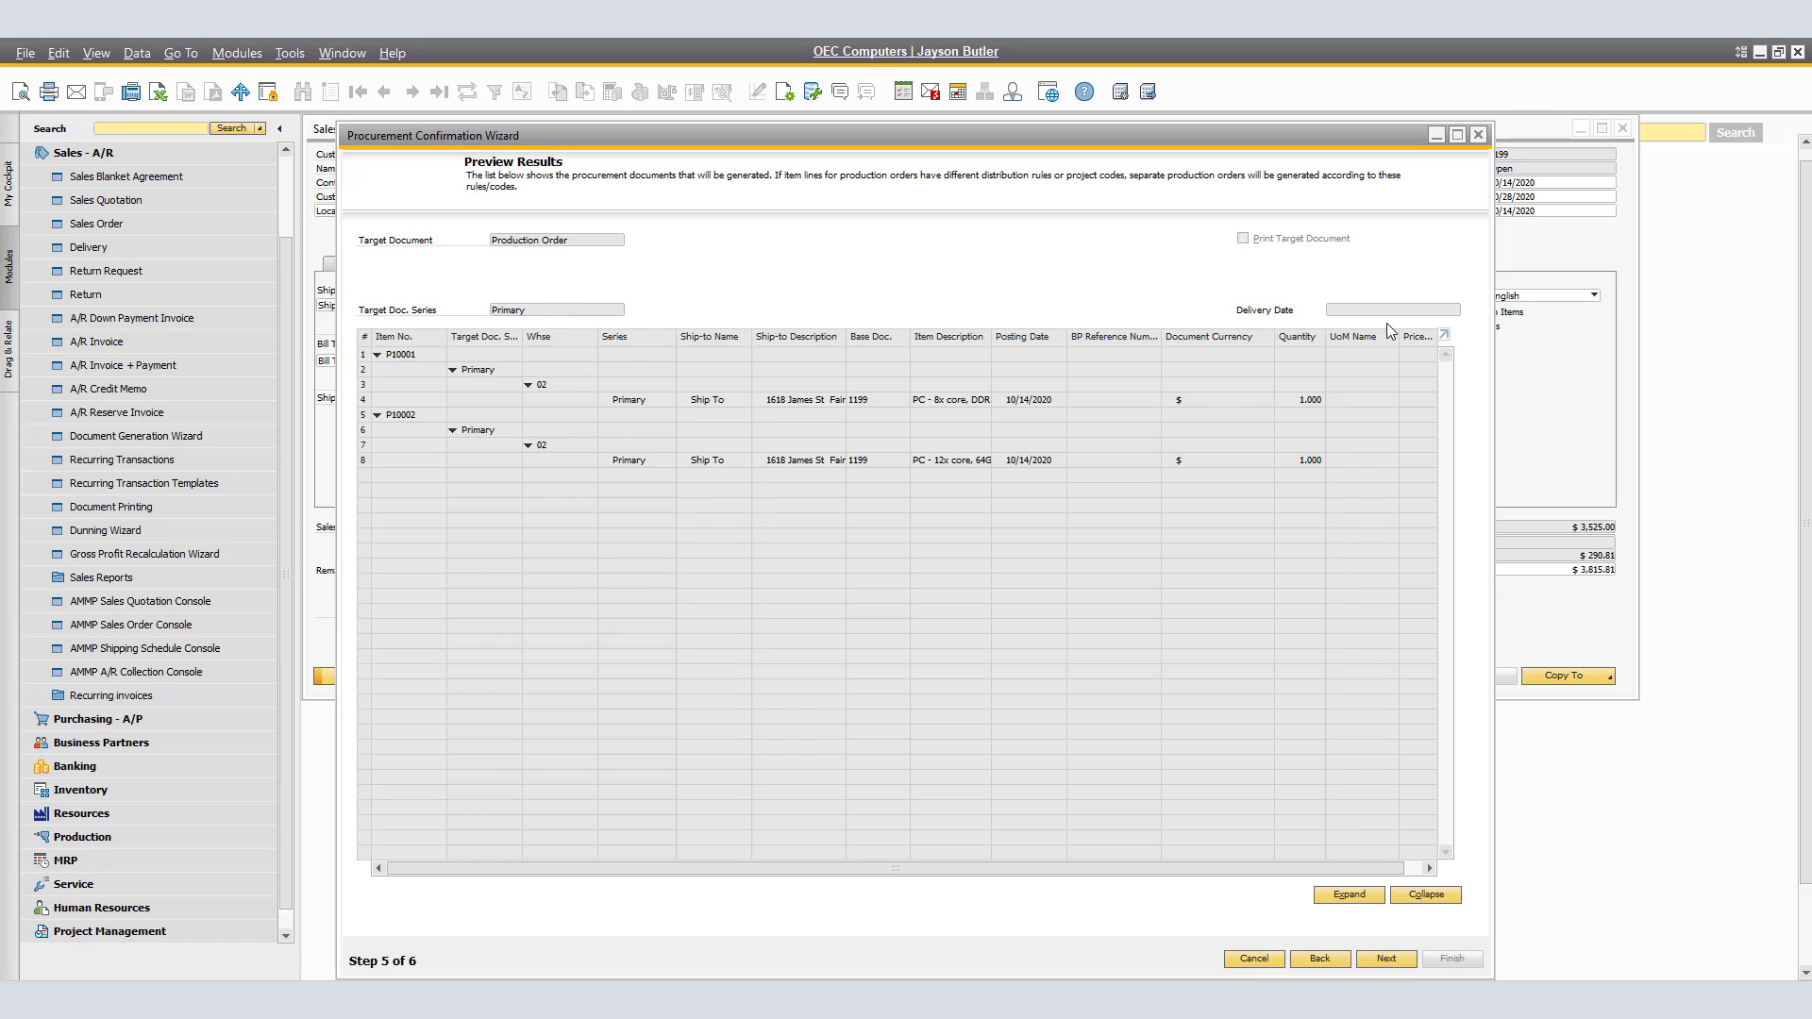
Step: Generate production orders P10001 and P10002 and show the Step 6 summary report
{"action": "left_click", "coordinate": [1390, 959]}
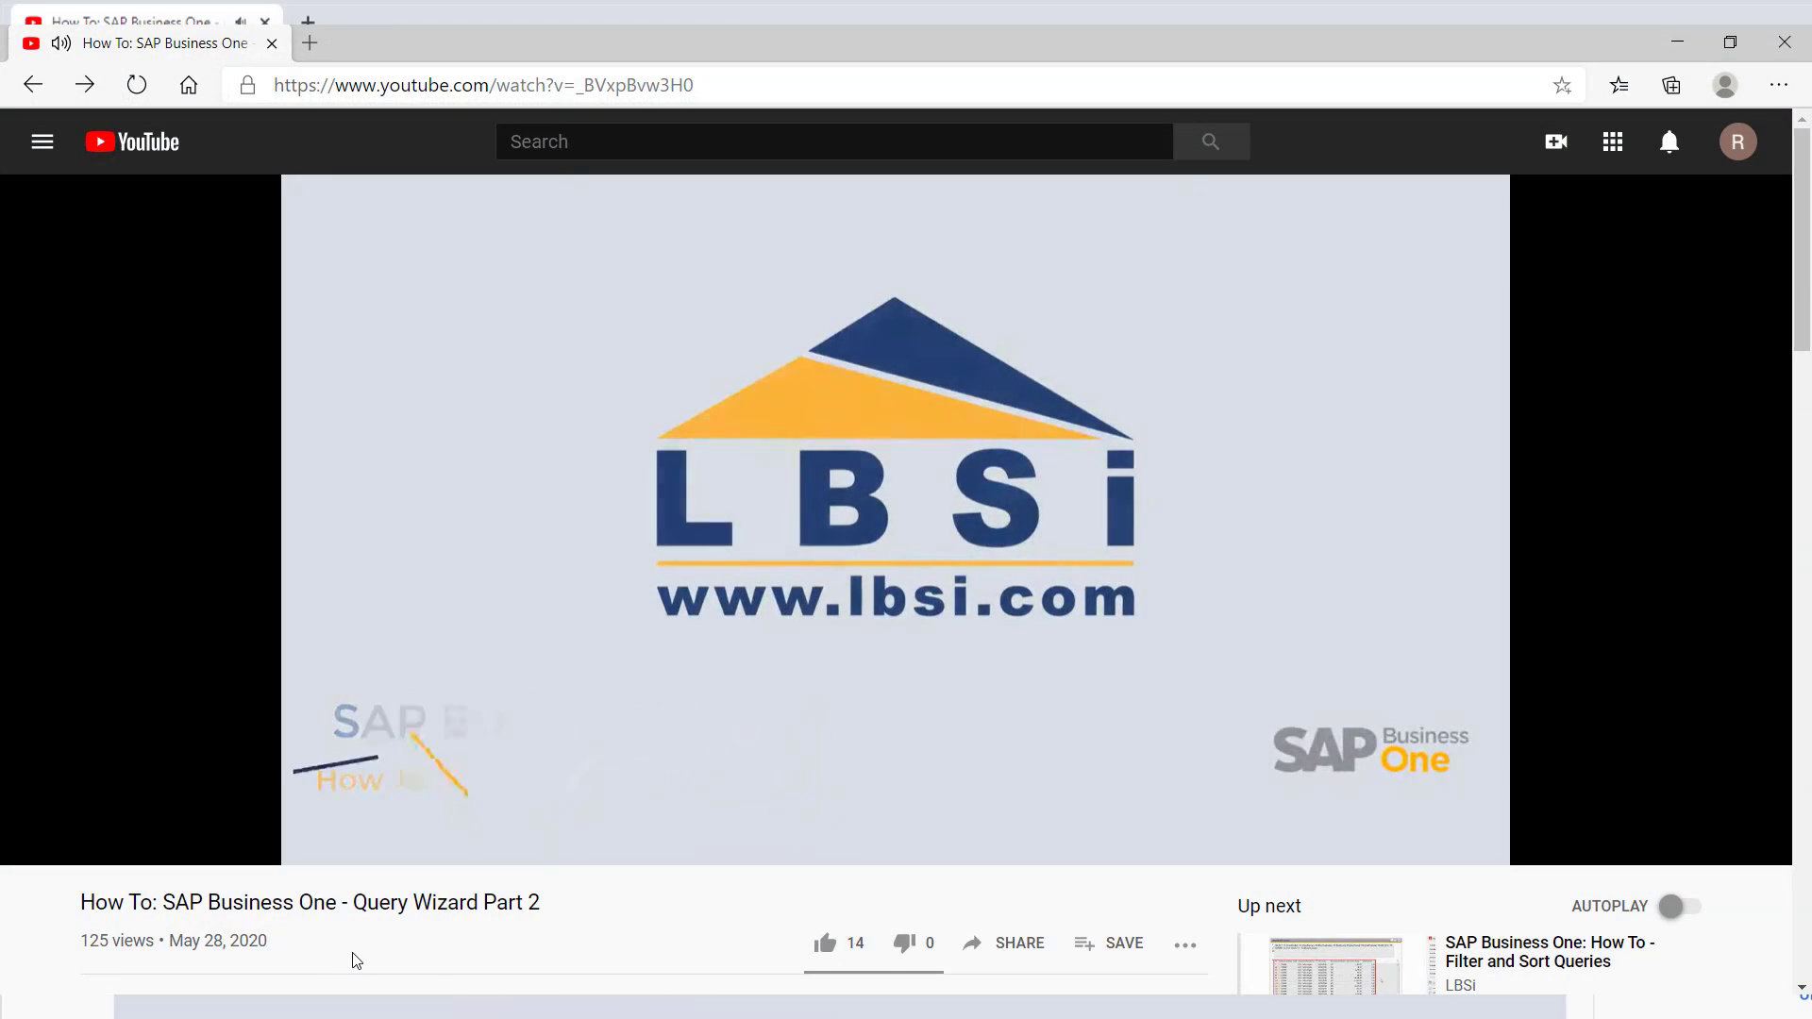
Step: Turn on notifications for all new LBSi uploads and browse the next set of channel uploads
{"action": "scroll", "coordinate": [356, 961], "scroll_direction": "down", "scroll_amount": 1}
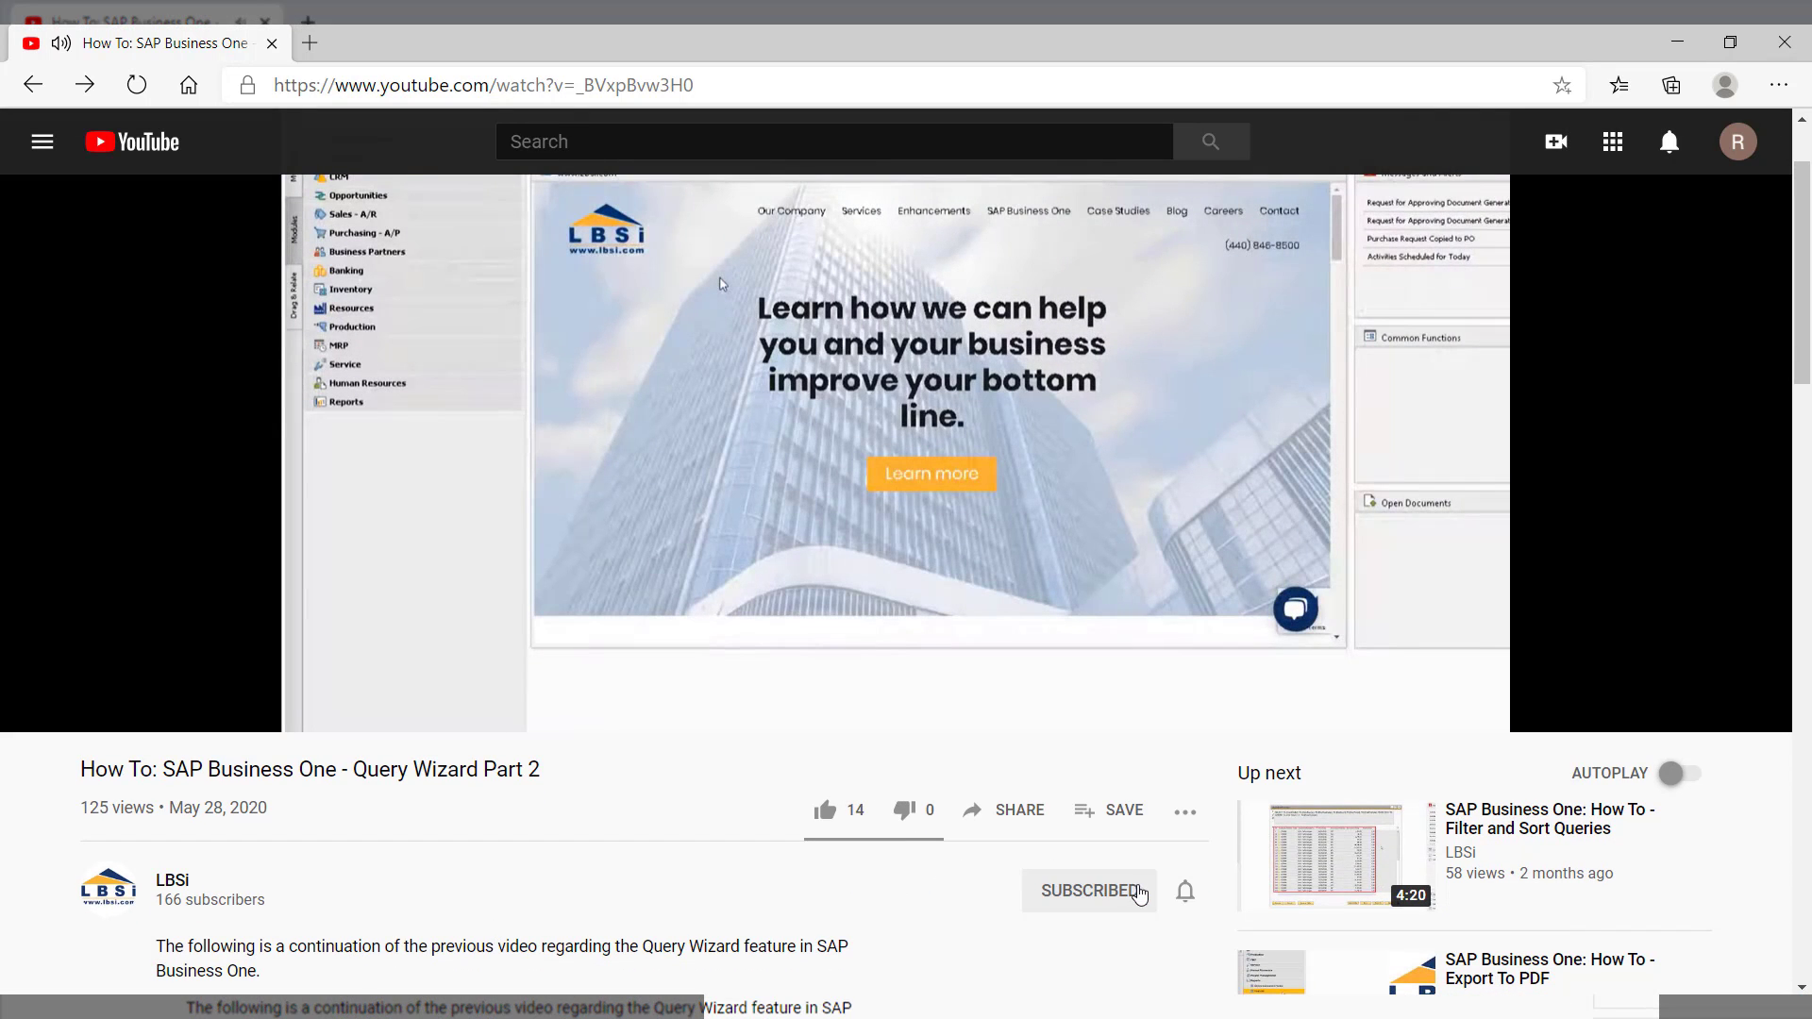
{"action": "left_click", "coordinate": [1191, 751]}
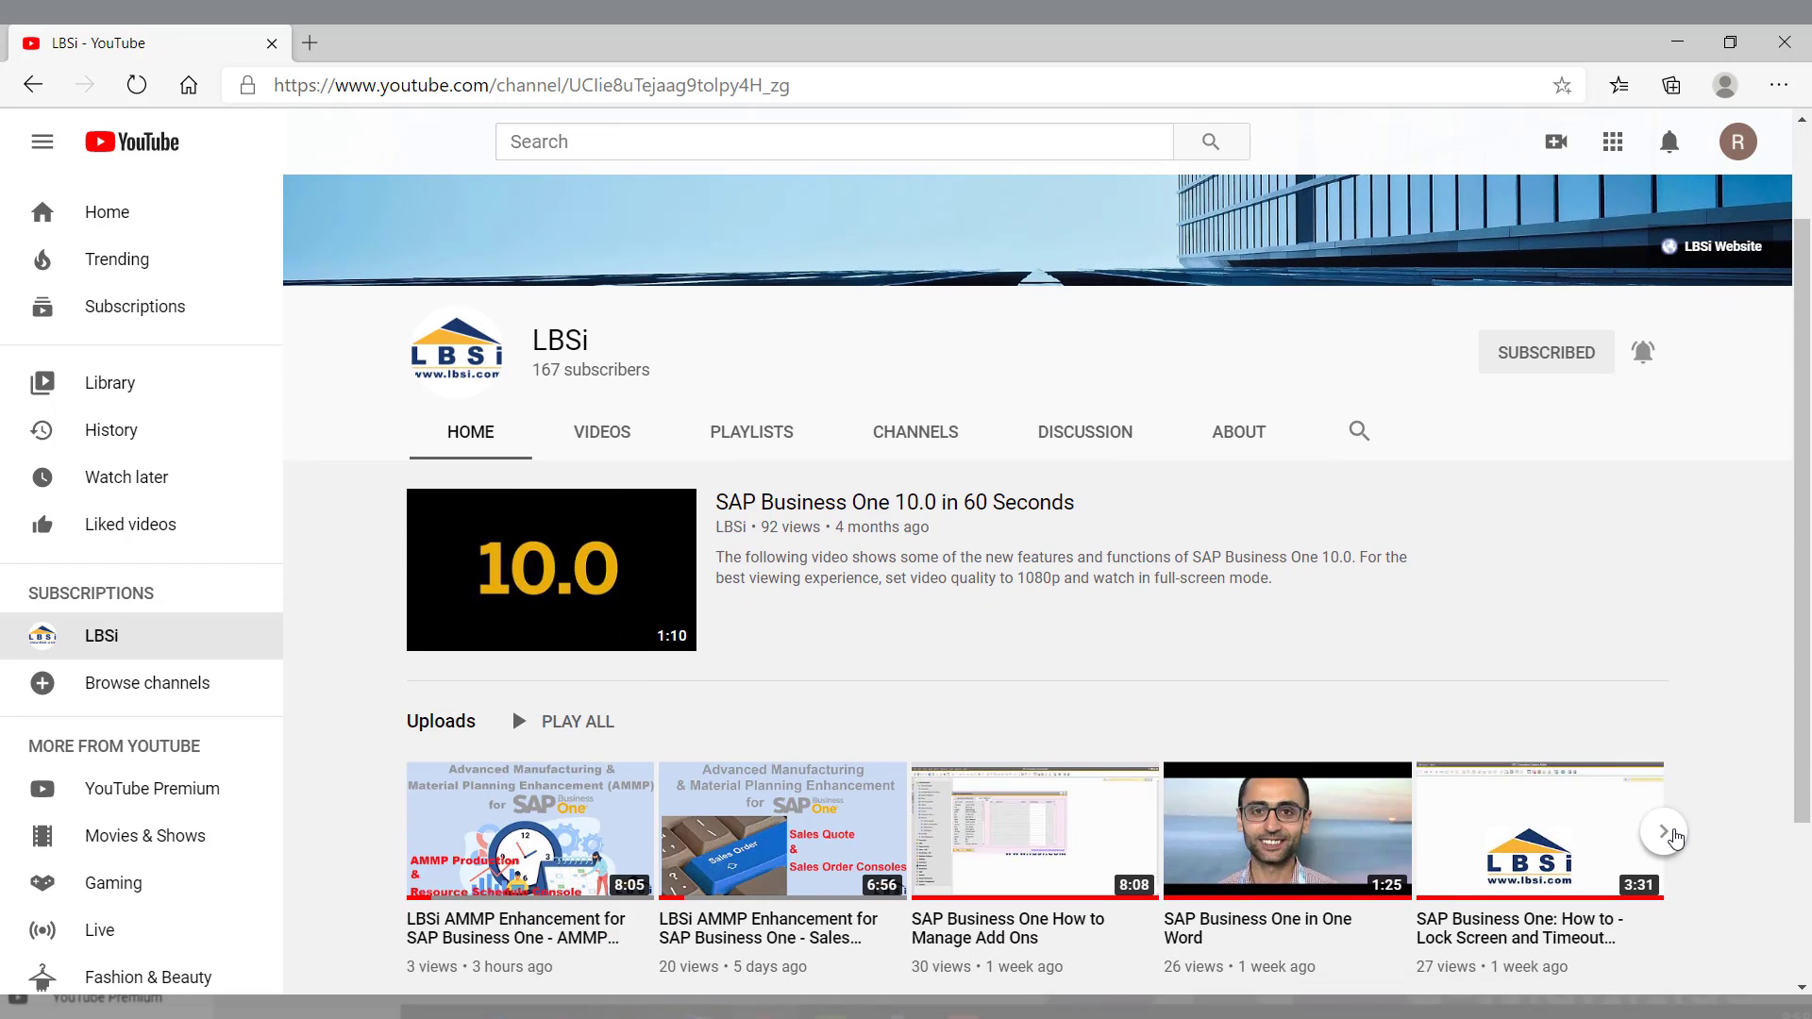
{"action": "left_click", "coordinate": [1666, 833]}
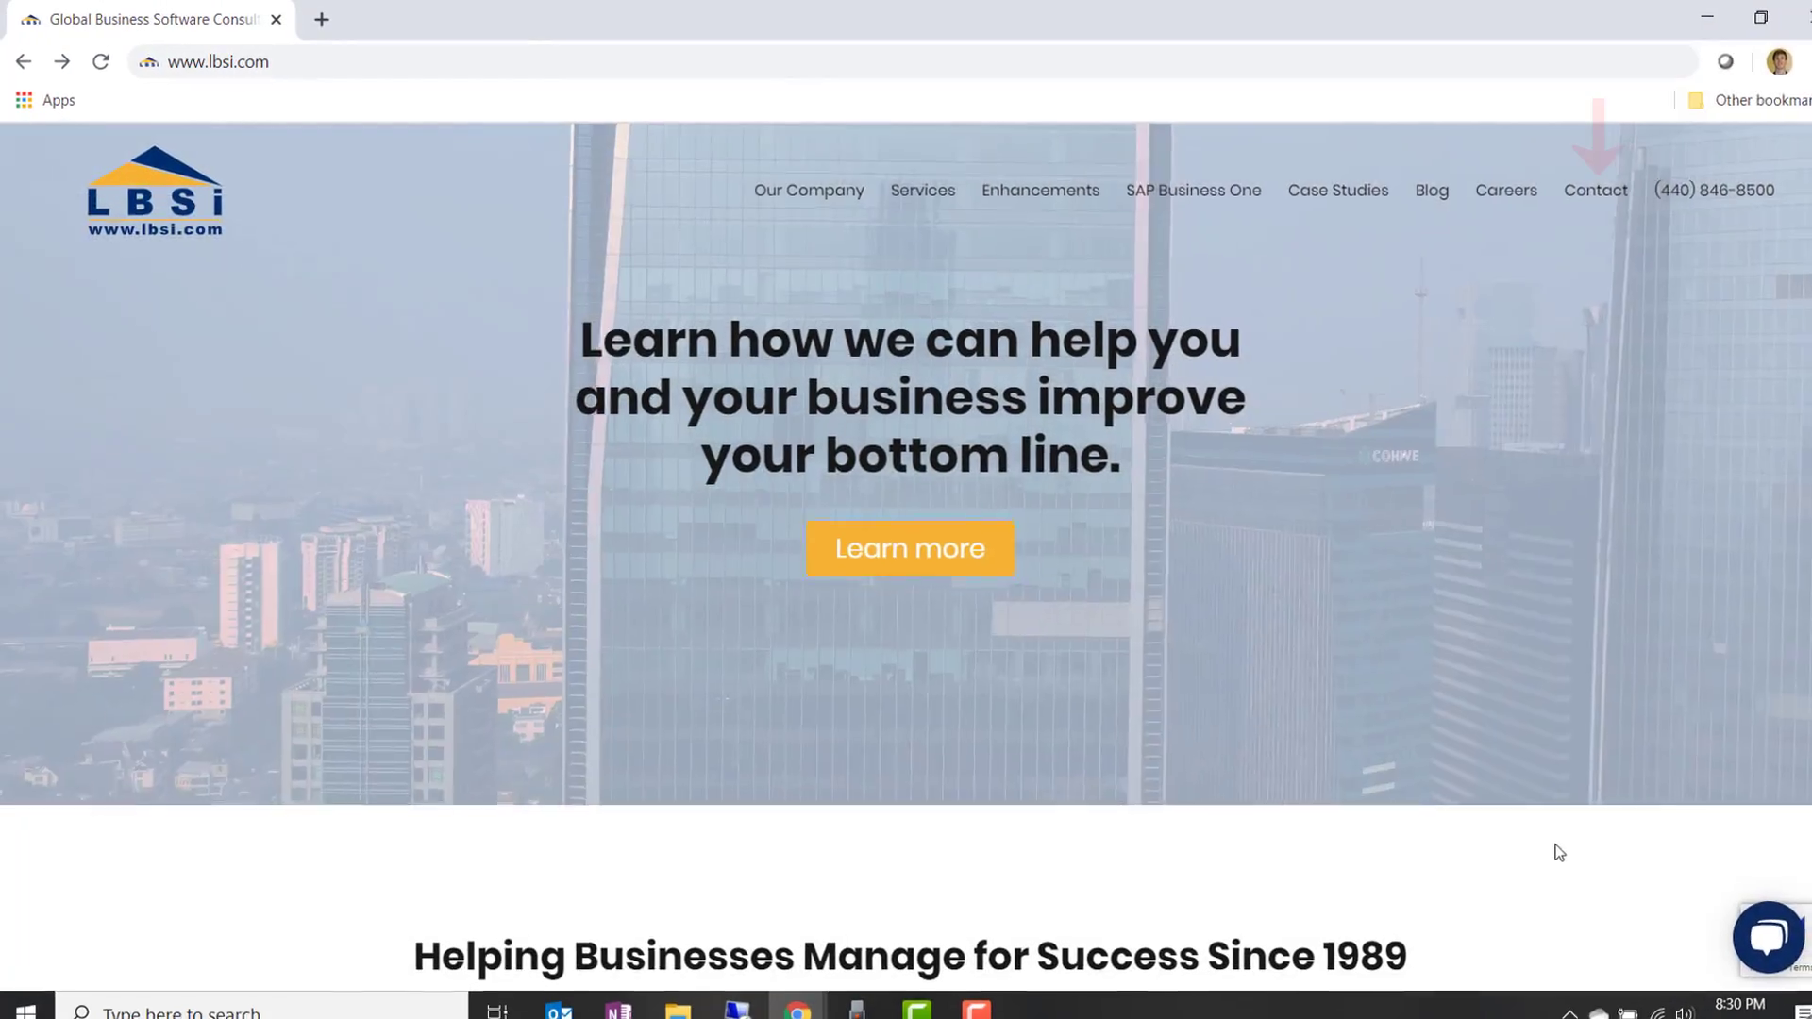
Step: Go to the Contact Us page on lbsi.com and scroll down to its contact form
{"action": "mouse_move", "coordinate": [1581, 191]}
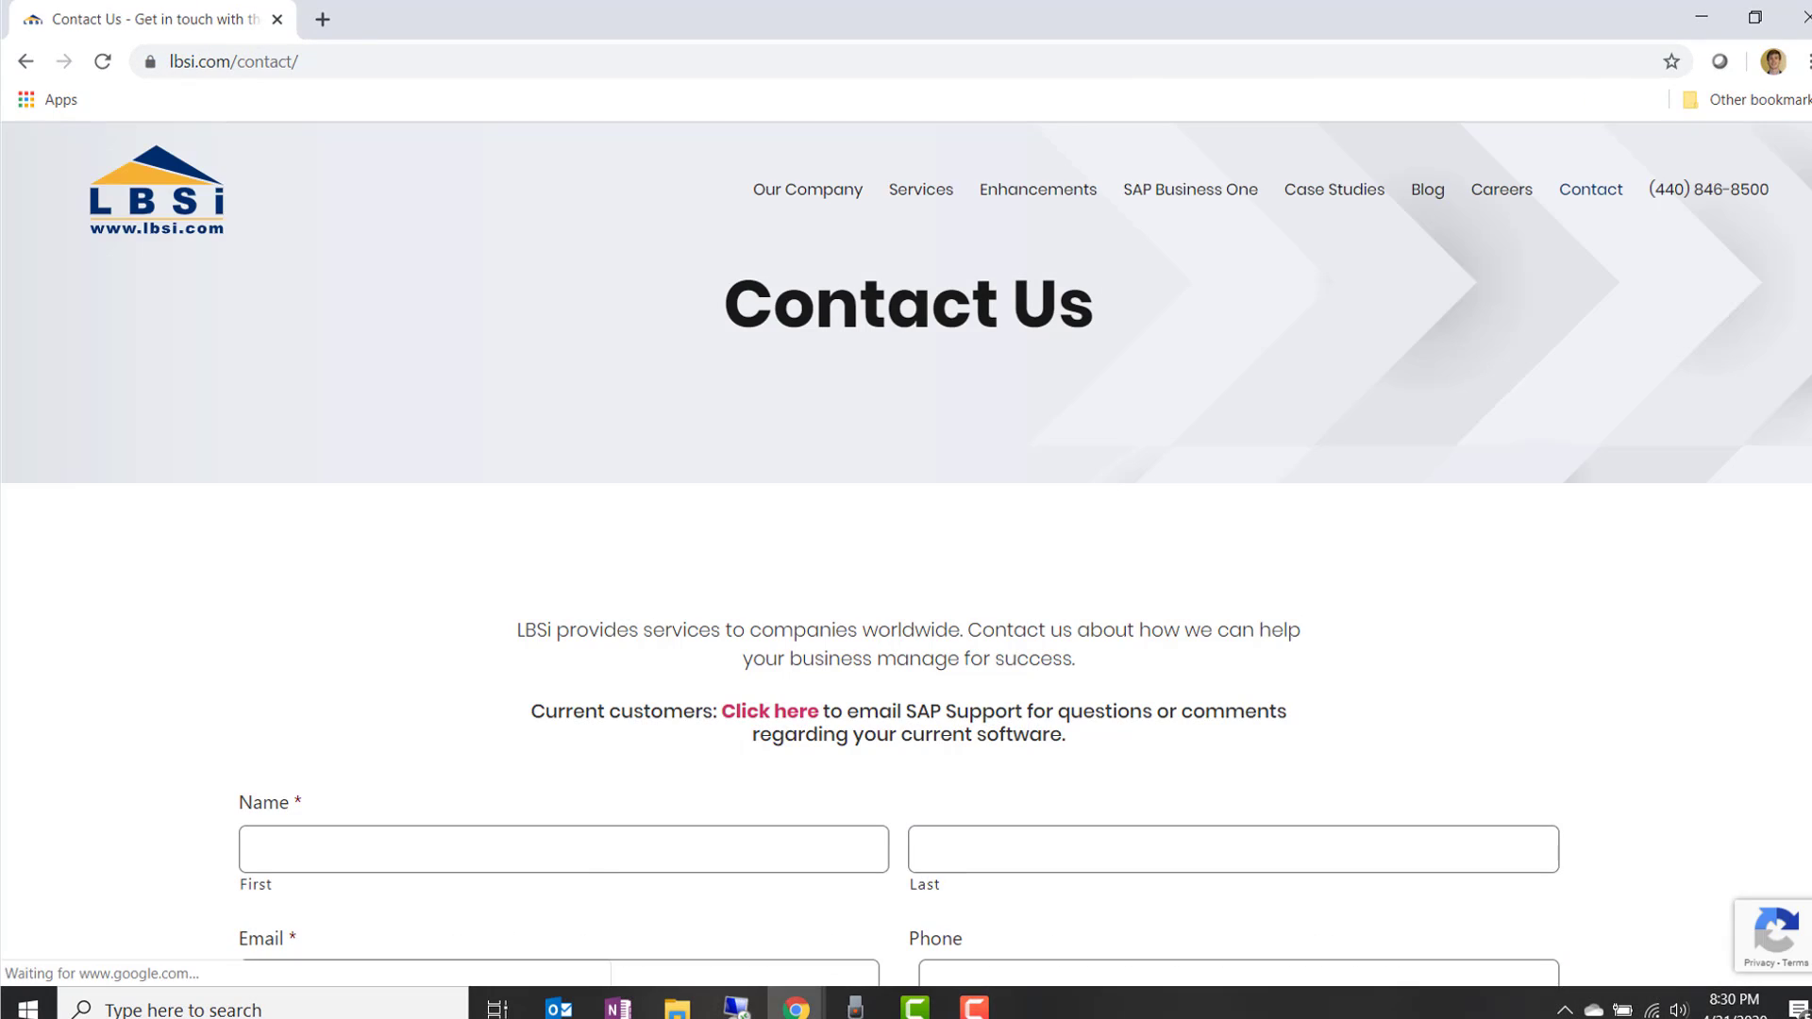
{"action": "scroll", "coordinate": [1577, 190], "scroll_direction": "down", "scroll_amount": 4}
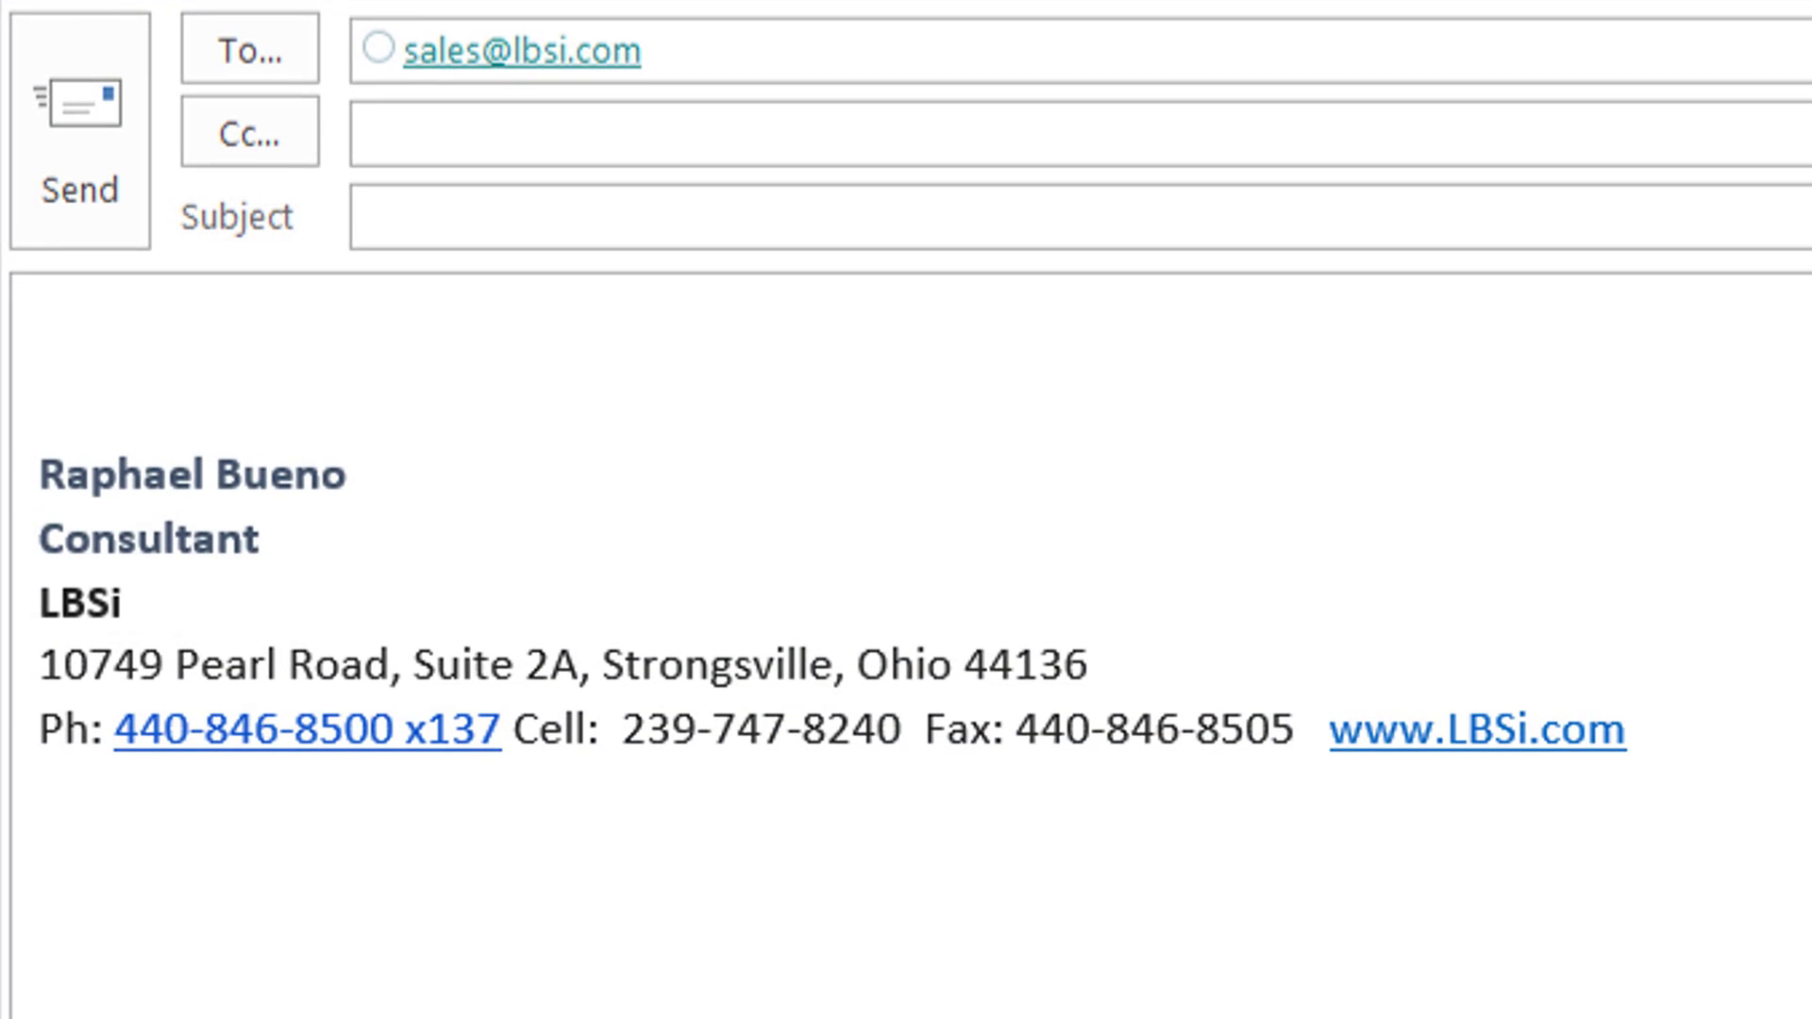